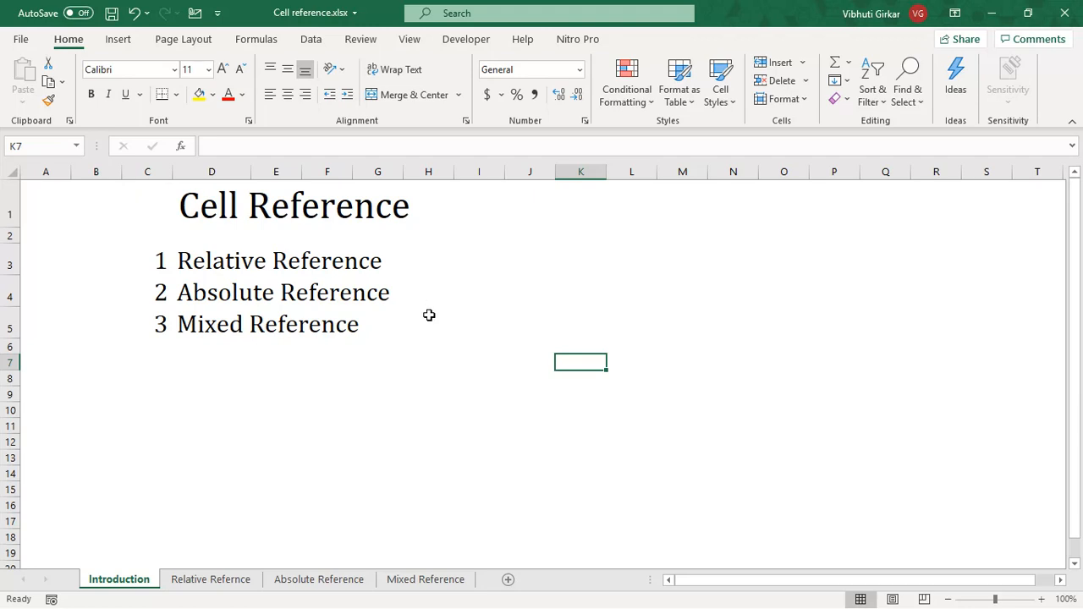
# - Go to the first Total sales cell, E4, on the Relative Refernce sheet
pyautogui.click(229, 582)
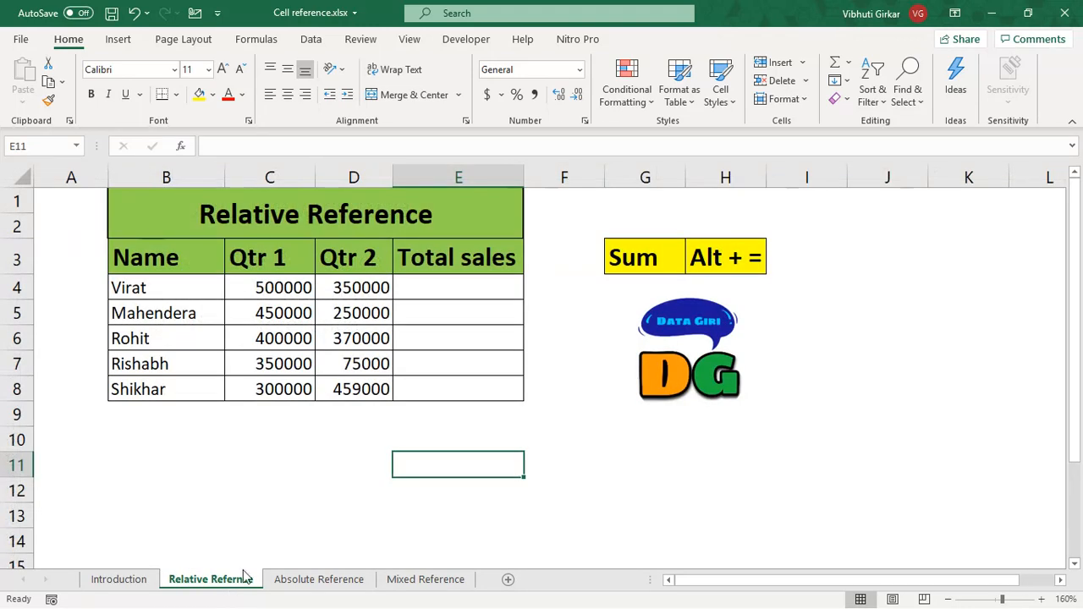
pyautogui.click(429, 289)
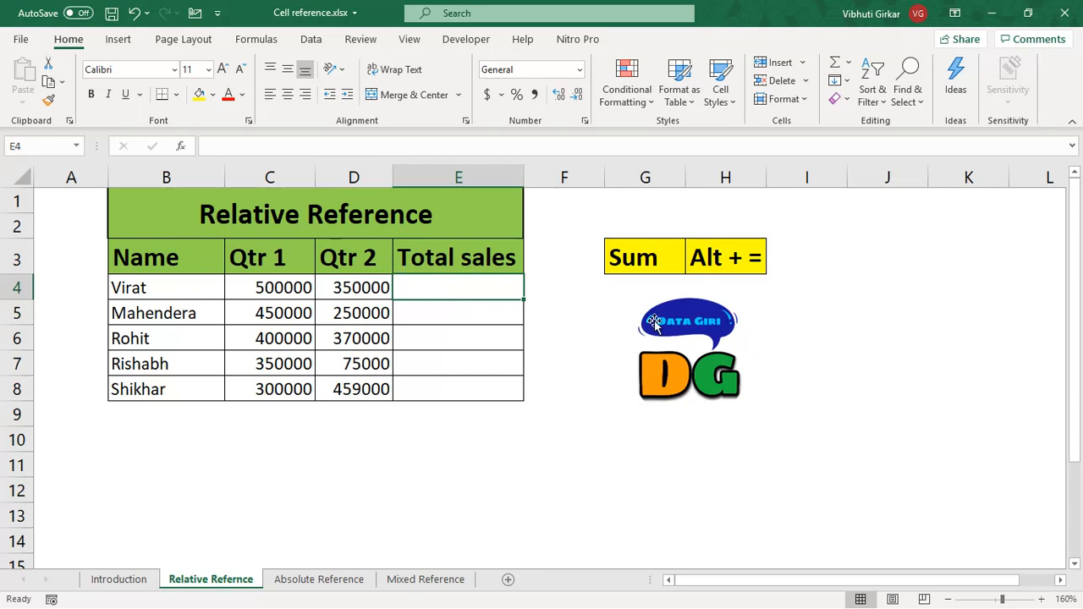
# - Enter the formula =SUM(C4:D4) in cell E4 to total the two quarters
pyautogui.write('=sum')
pyautogui.press('Tab')
pyautogui.press('Left')
pyautogui.press('Left')
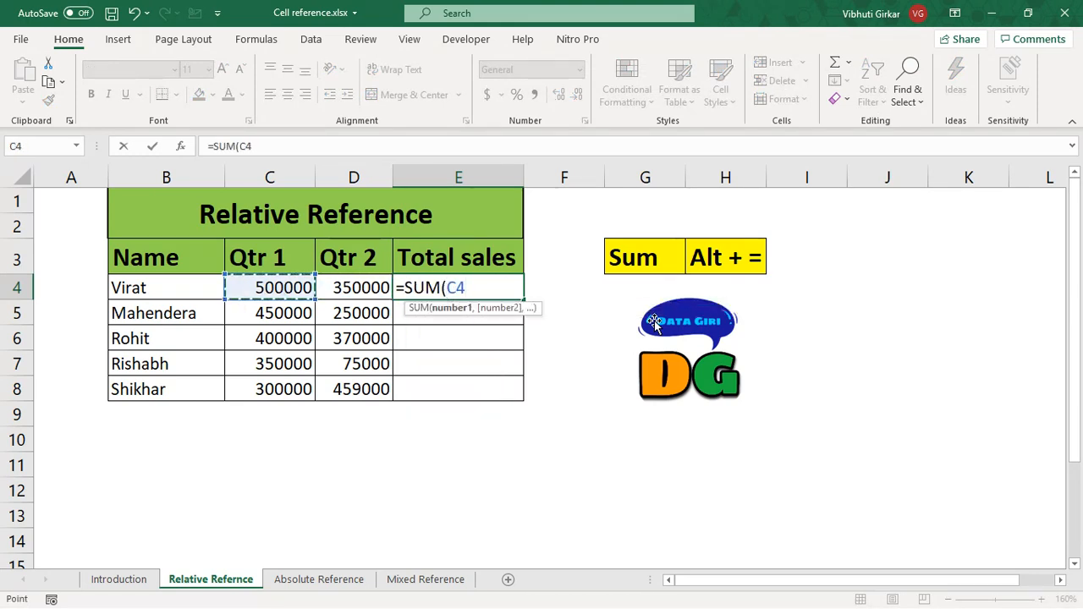
pyautogui.hotkey('shift', 'Right')
pyautogui.write('_')
pyautogui.press('BackSpace')
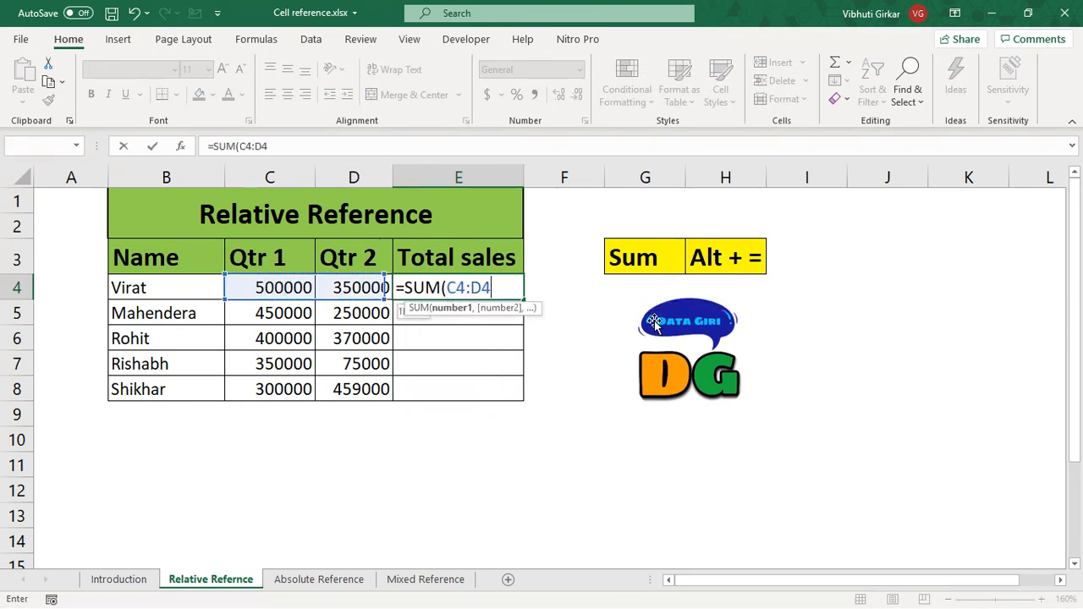
pyautogui.write(')')
pyautogui.press('Return')
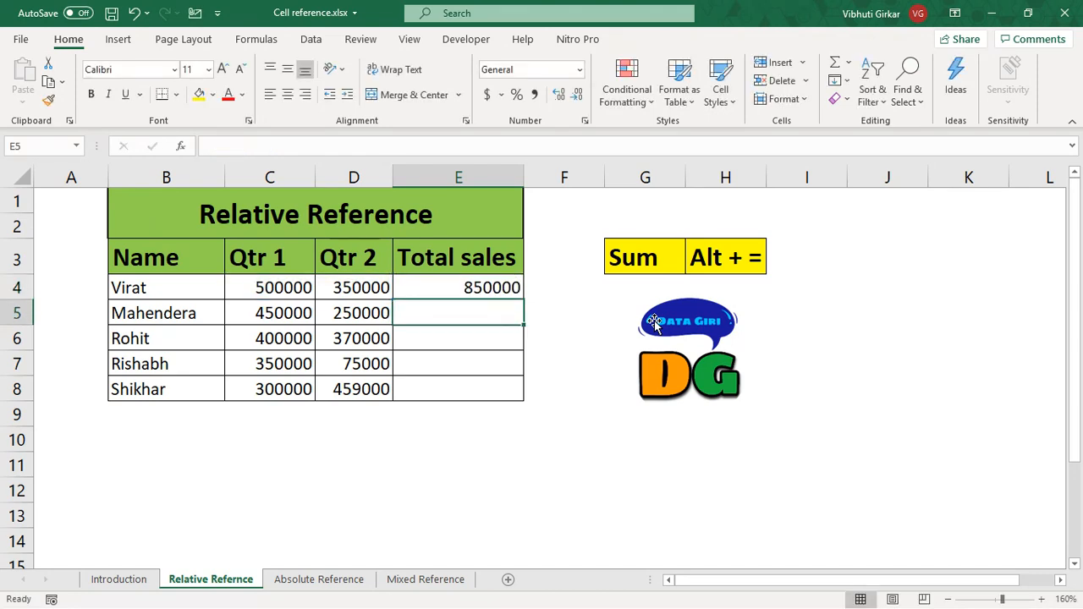
# - Copy the total formula from E4 through the remaining Total sales cells down to E8
pyautogui.press('Up')
pyautogui.hotkey('ctrl', 'c')
pyautogui.hotkey('shift', 'Down')
pyautogui.hotkey('shift', 'Down')
pyautogui.hotkey('shift', 'Down')
pyautogui.hotkey('shift', 'Down')
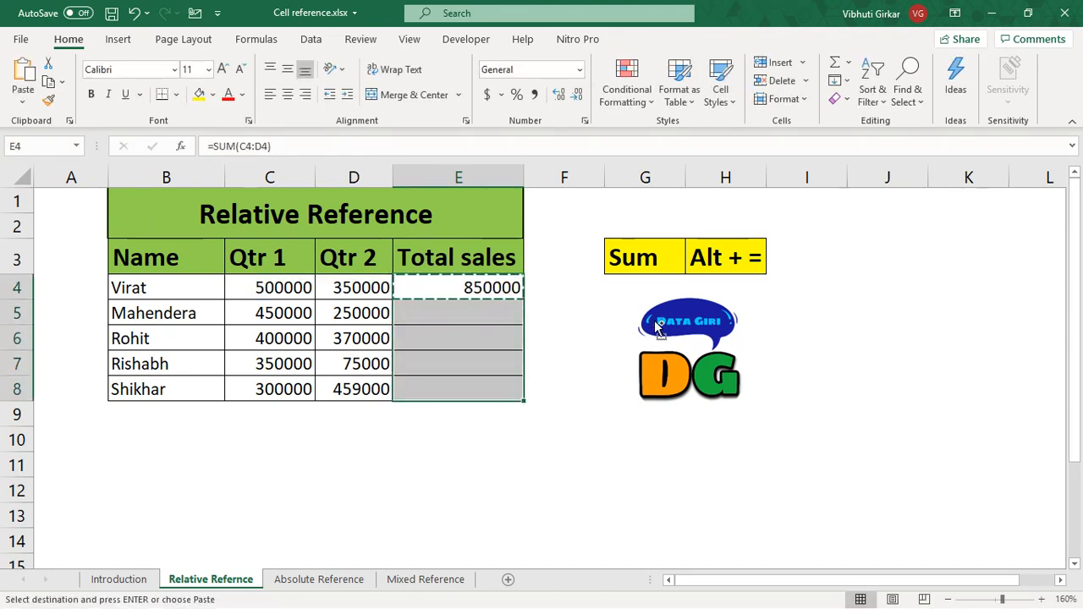
pyautogui.hotkey('ctrl', 'v')
pyautogui.press('Up')
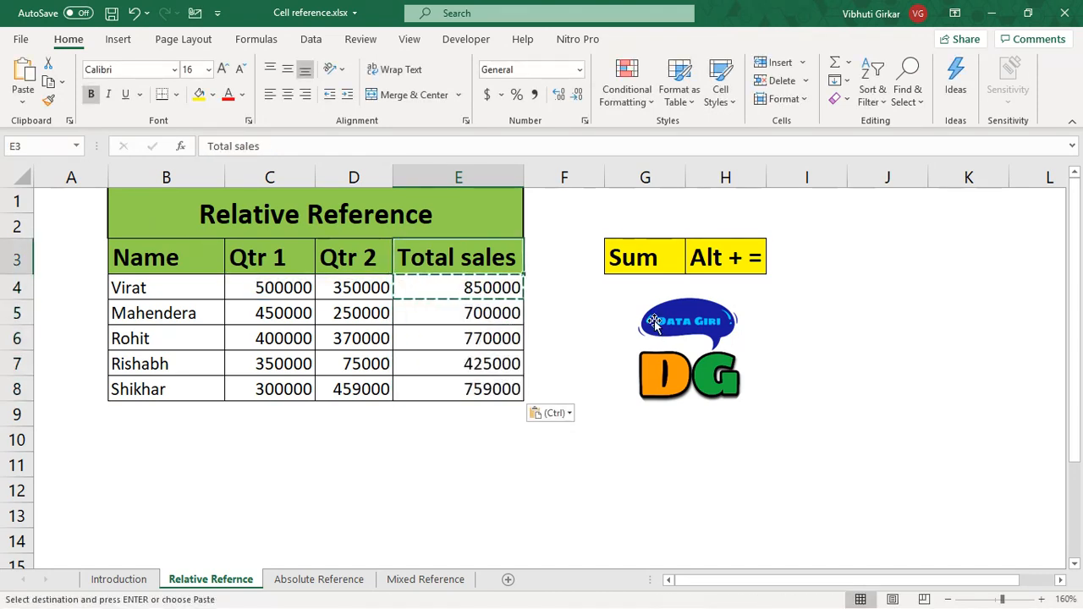
# - Clear all the Total sales formulas in E4:E8 and reselect cell E4
pyautogui.press('Down')
pyautogui.hotkey('ctrl', 'shift', 'Down')
pyautogui.press('Delete')
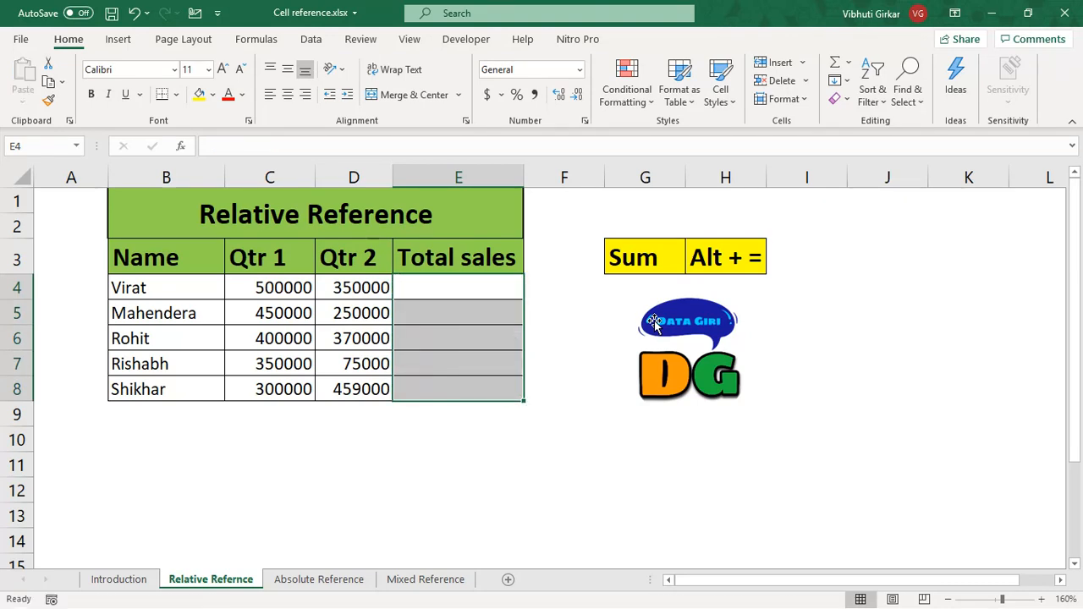
pyautogui.press('Up')
pyautogui.press('Down')
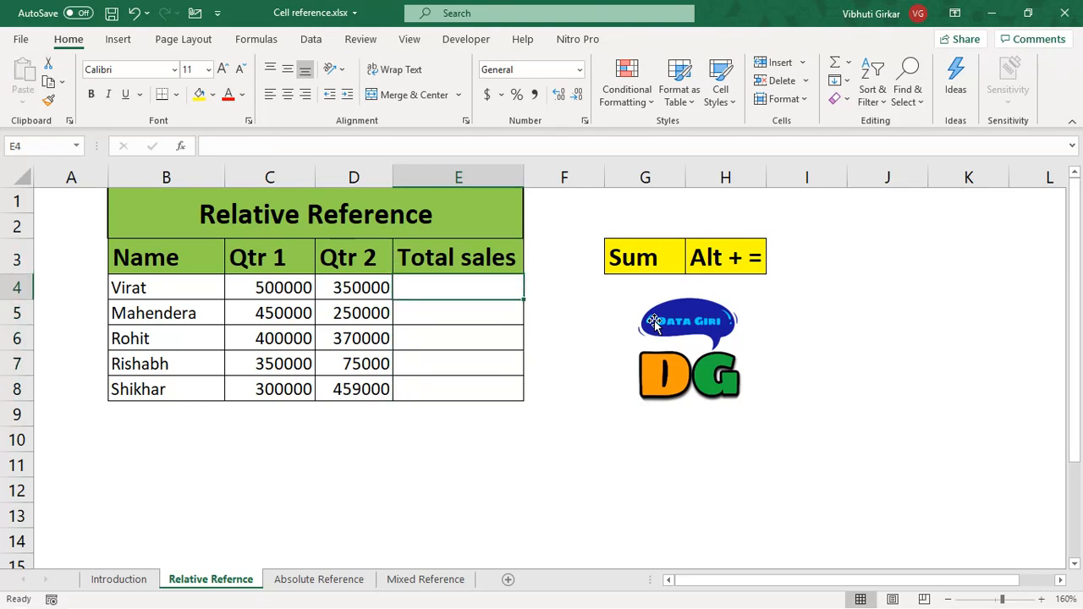
pyautogui.write('=')
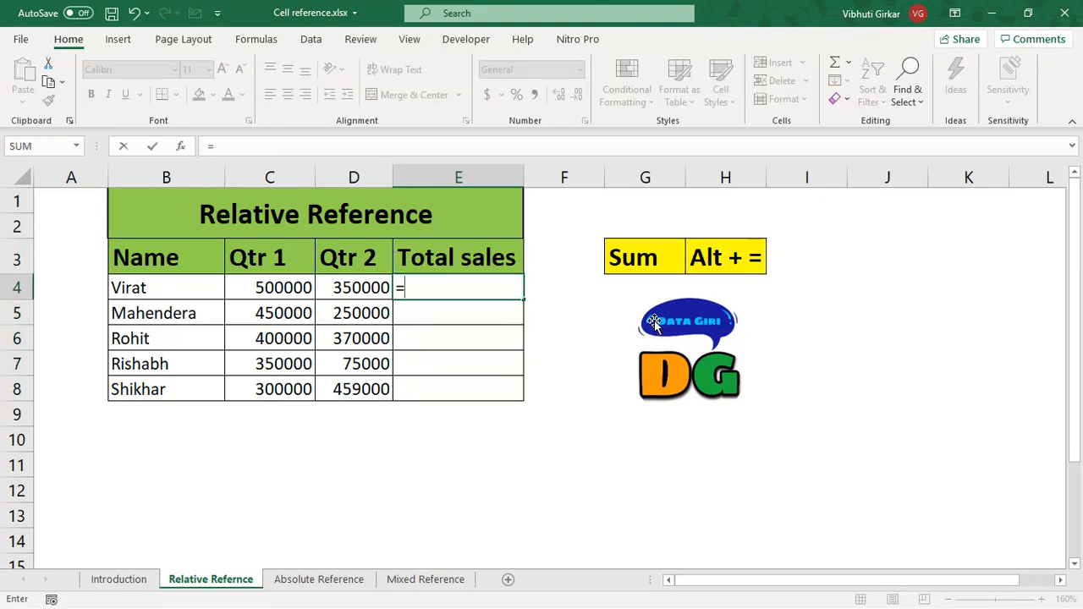
pyautogui.press('BackSpace')
pyautogui.press('Escape')
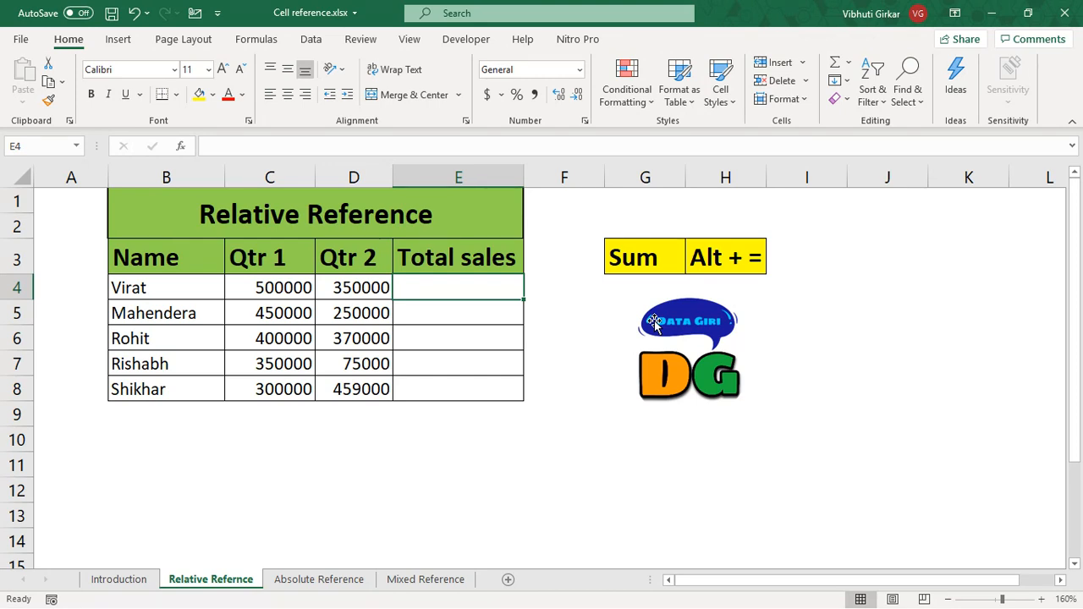
# - AutoSum C4:D4 into cell E4 and copy the formula down the Total sales column to E8
pyautogui.hotkey('alt', '=')
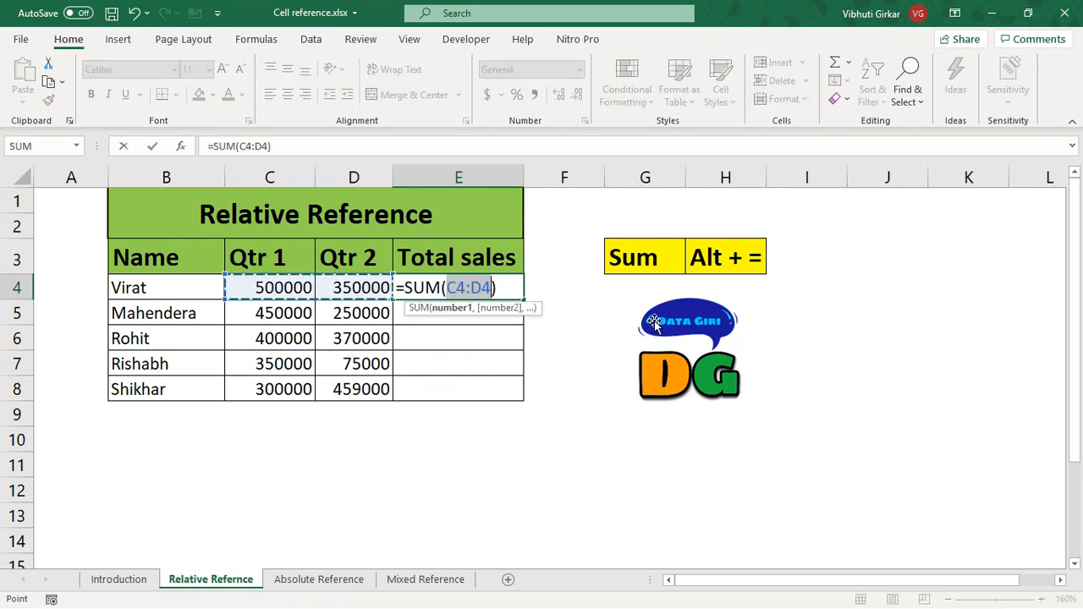
pyautogui.press('Return')
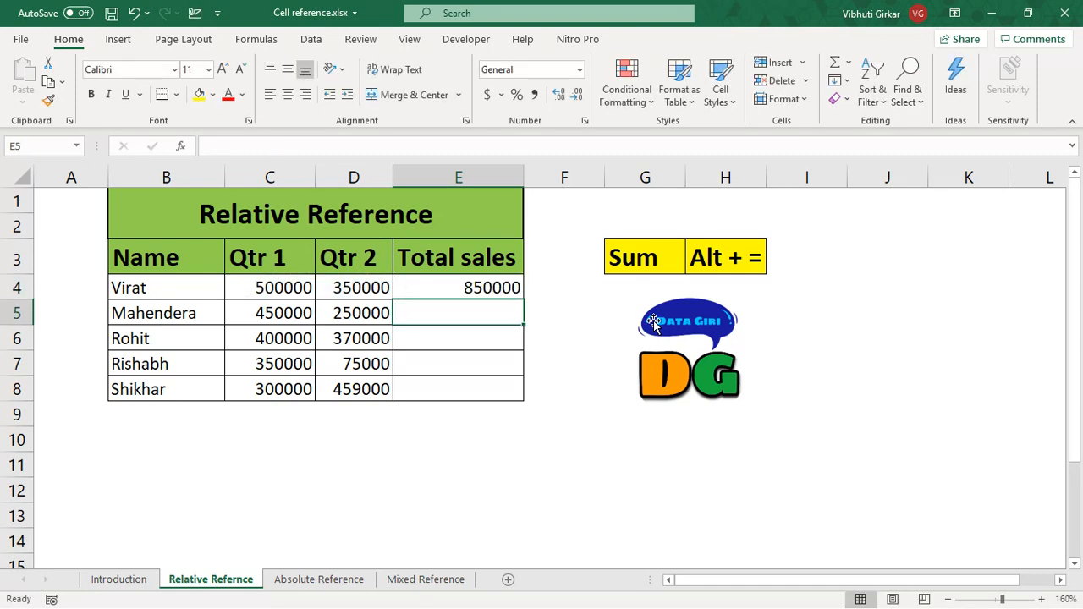
pyautogui.press('Up')
pyautogui.hotkey('ctrl', 'c')
pyautogui.hotkey('shift', 'Down')
pyautogui.hotkey('shift', 'Down')
pyautogui.hotkey('shift', 'Down')
pyautogui.hotkey('shift', 'Down')
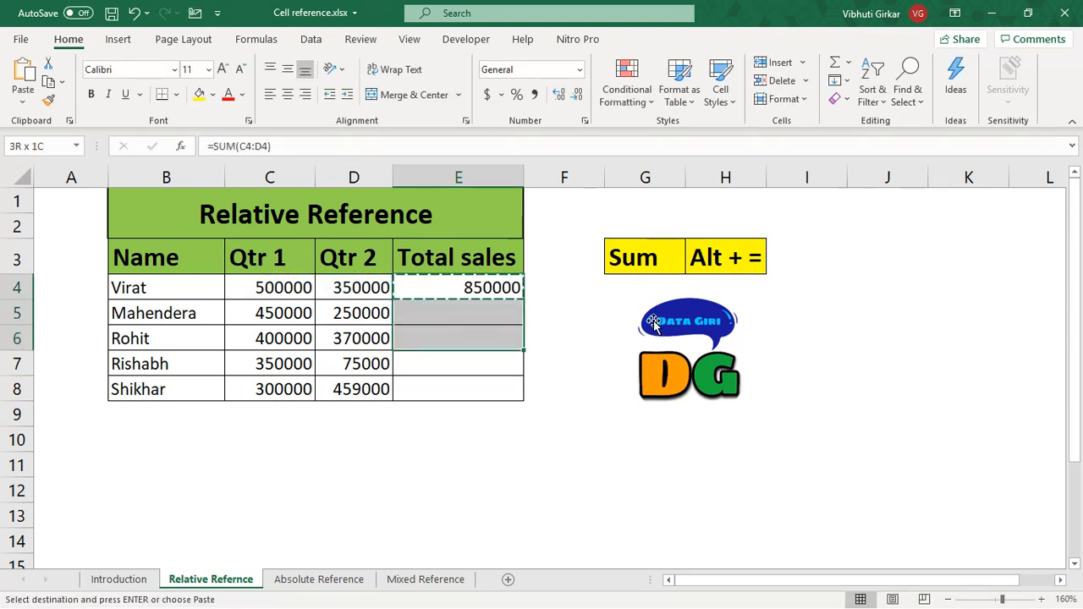
pyautogui.hotkey('ctrl', 'v')
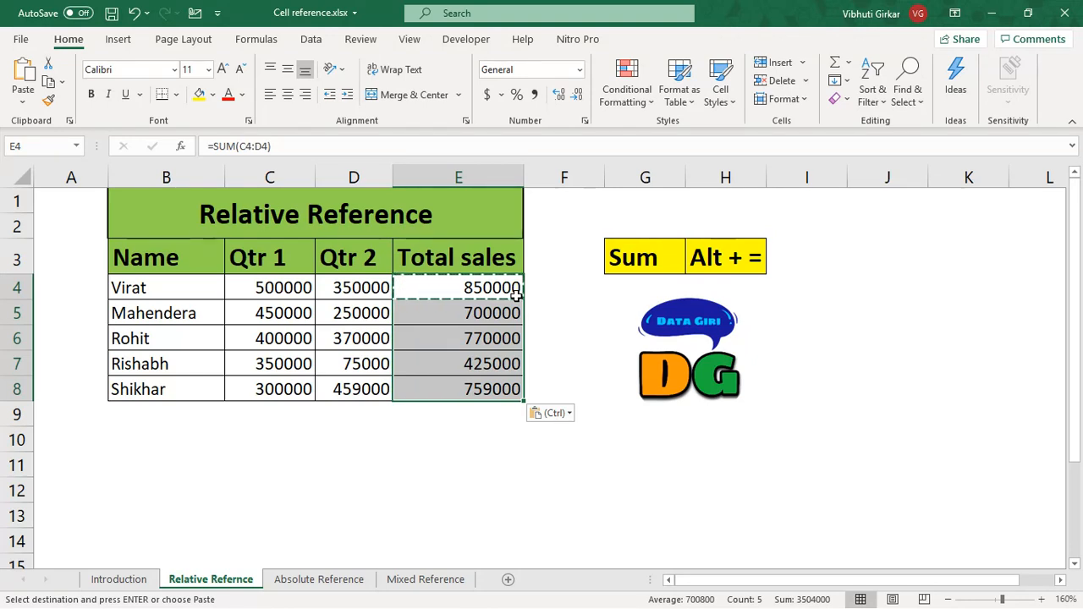
pyautogui.click(547, 288)
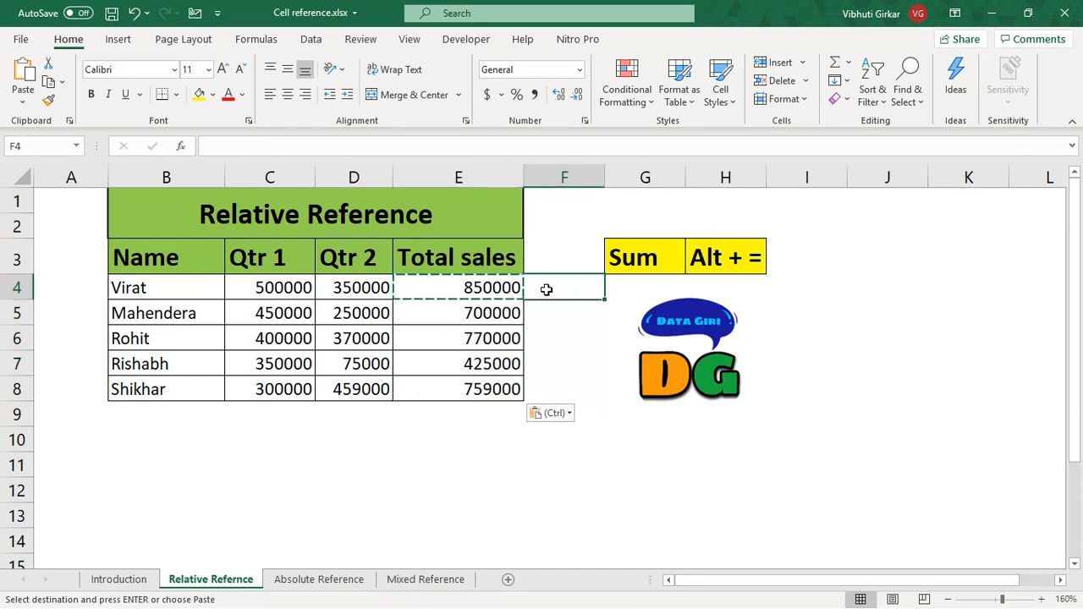
pyautogui.click(503, 286)
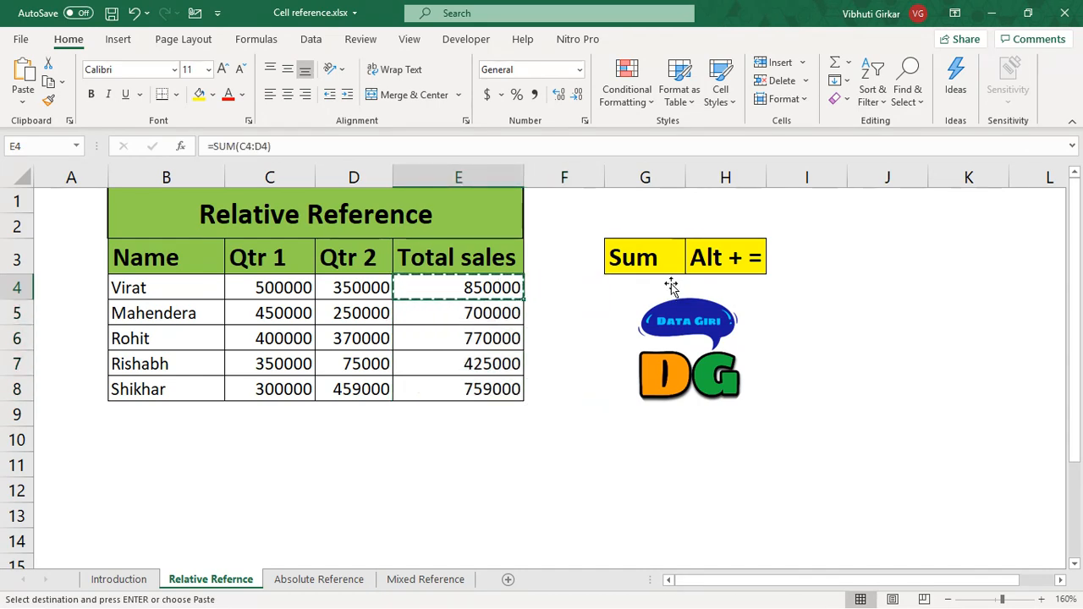
pyautogui.press('Down')
pyautogui.hotkey('shift', 'Down')
pyautogui.hotkey('shift', 'Down')
pyautogui.hotkey('shift', 'Down')
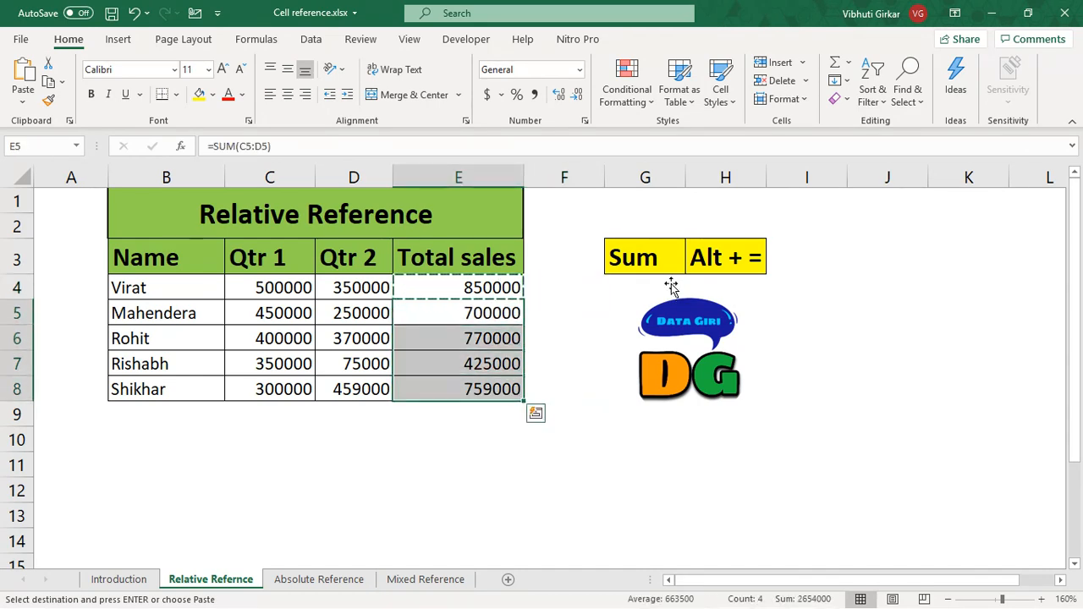
pyautogui.press('Up')
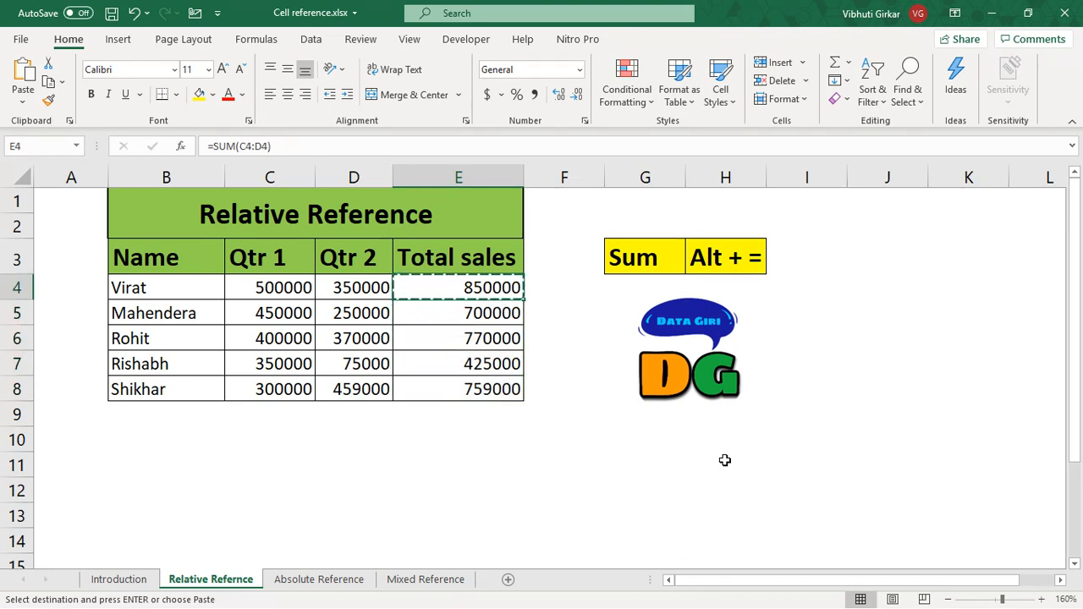
# - Paste the copied E4 formula over the Total sales range E4:E8 again
pyautogui.hotkey('shift', 'Down')
pyautogui.hotkey('shift', 'Down')
pyautogui.hotkey('shift', 'Down')
pyautogui.hotkey('shift', 'Down')
pyautogui.hotkey('ctrl', 'v')
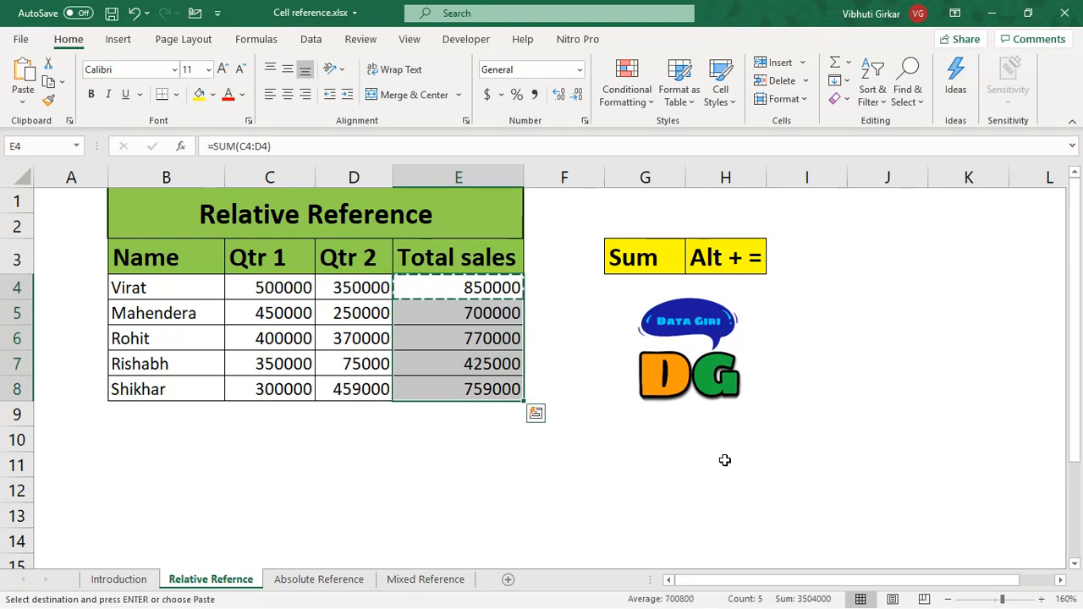
# - Inspect which cells the copied formula in E5 refers to, leaving the formula as is
pyautogui.press('Down')
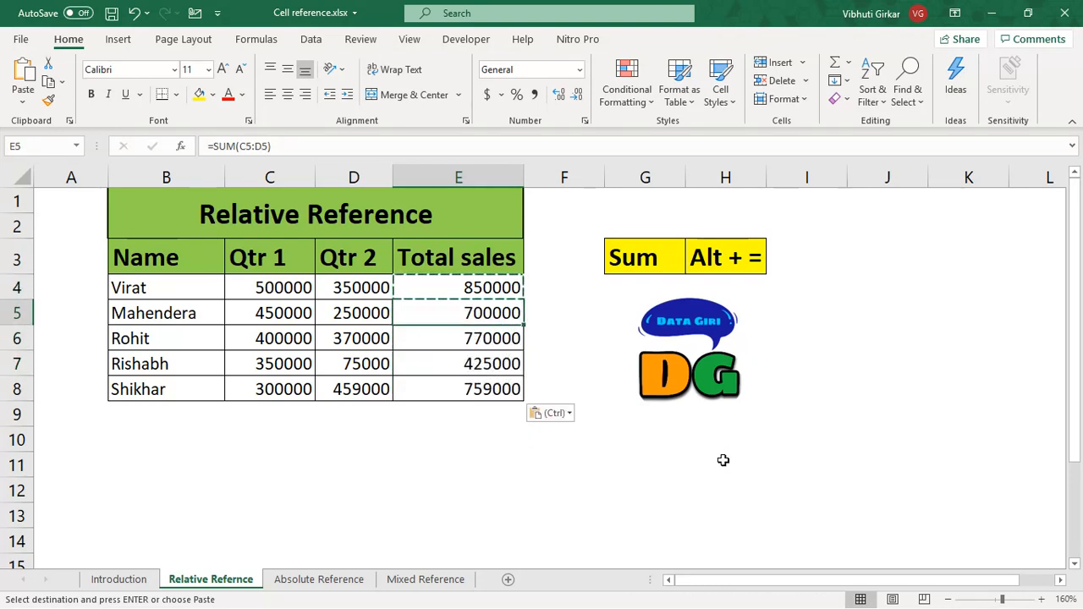
pyautogui.press('F2')
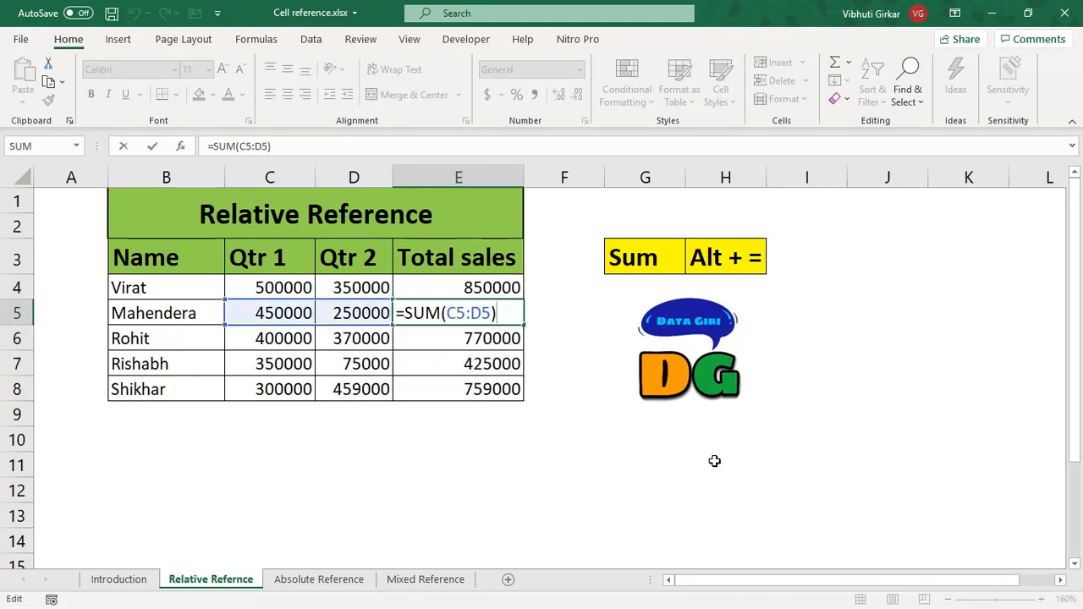
pyautogui.press('Return')
pyautogui.press('Up')
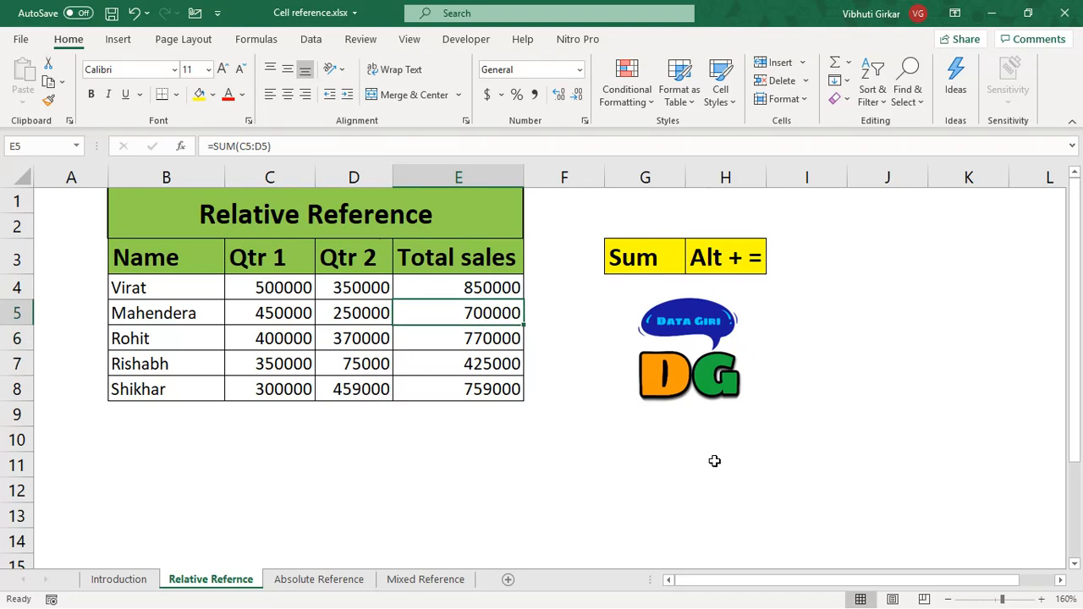
# - Show the sheet's formulas, compare the row references in E4 through E8, and return to showing values
pyautogui.press('Up')
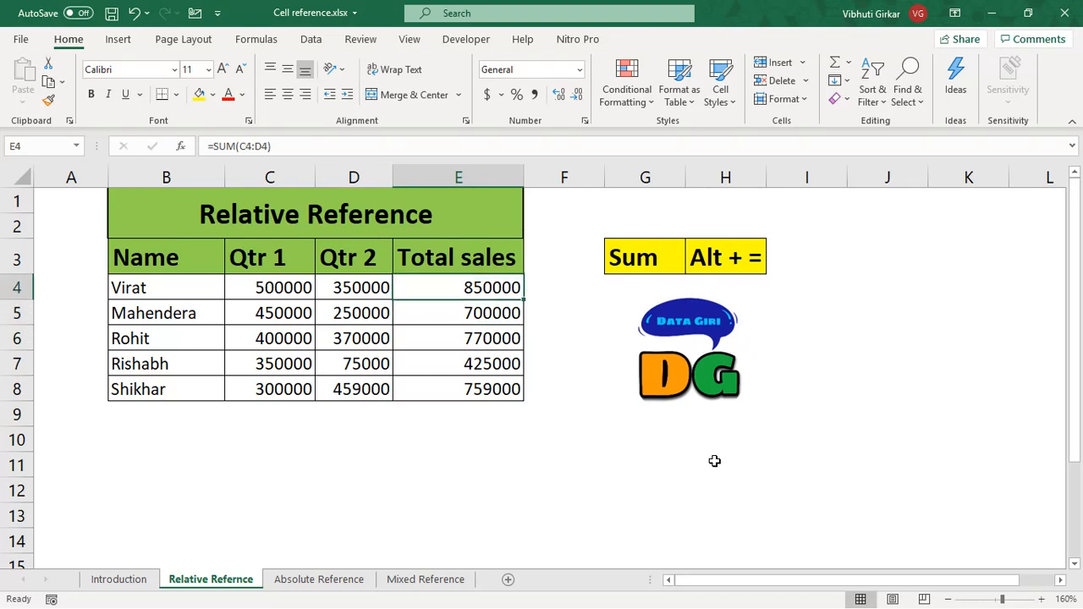
pyautogui.hotkey('ctrl', '`')
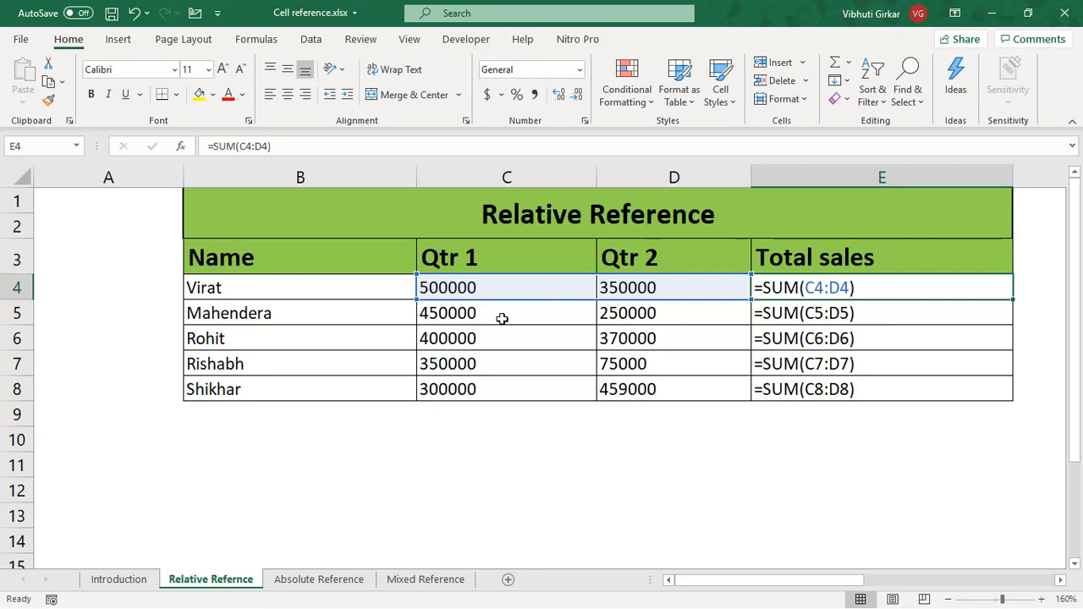
pyautogui.click(887, 315)
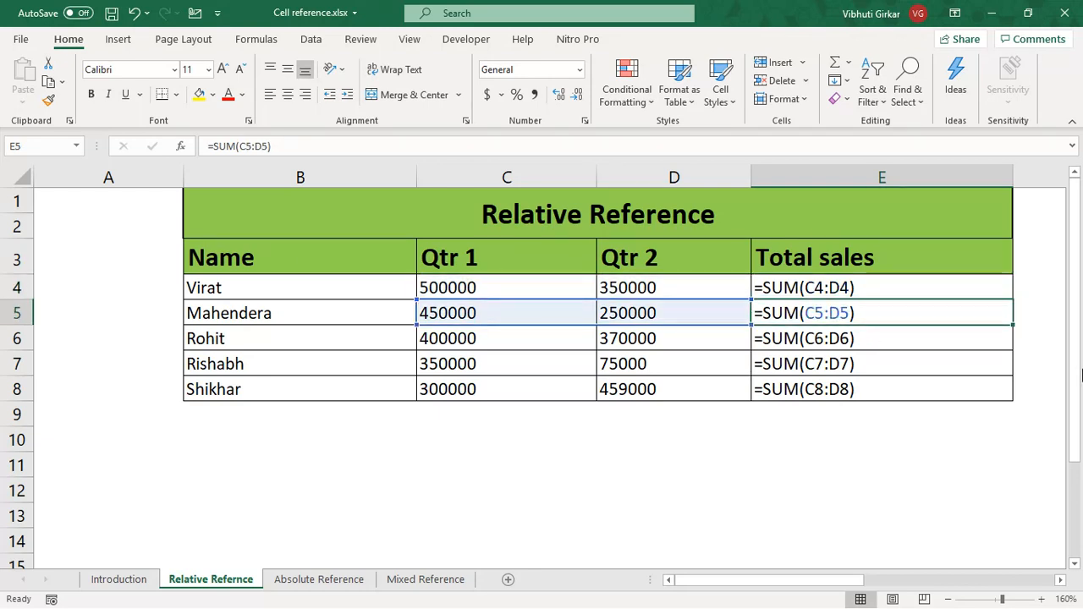
pyautogui.press('Down')
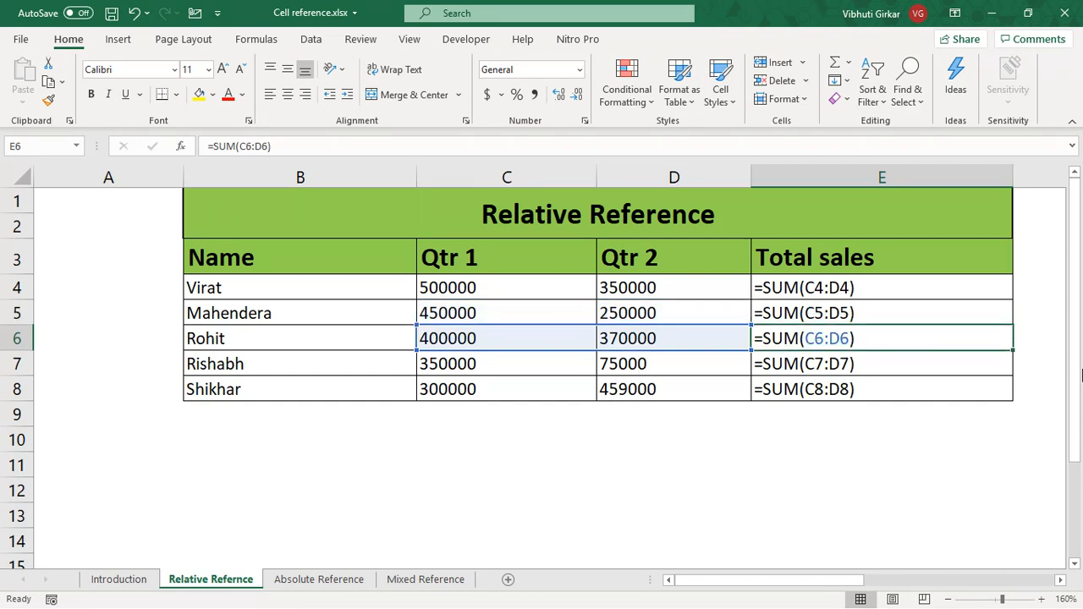
pyautogui.press('Down')
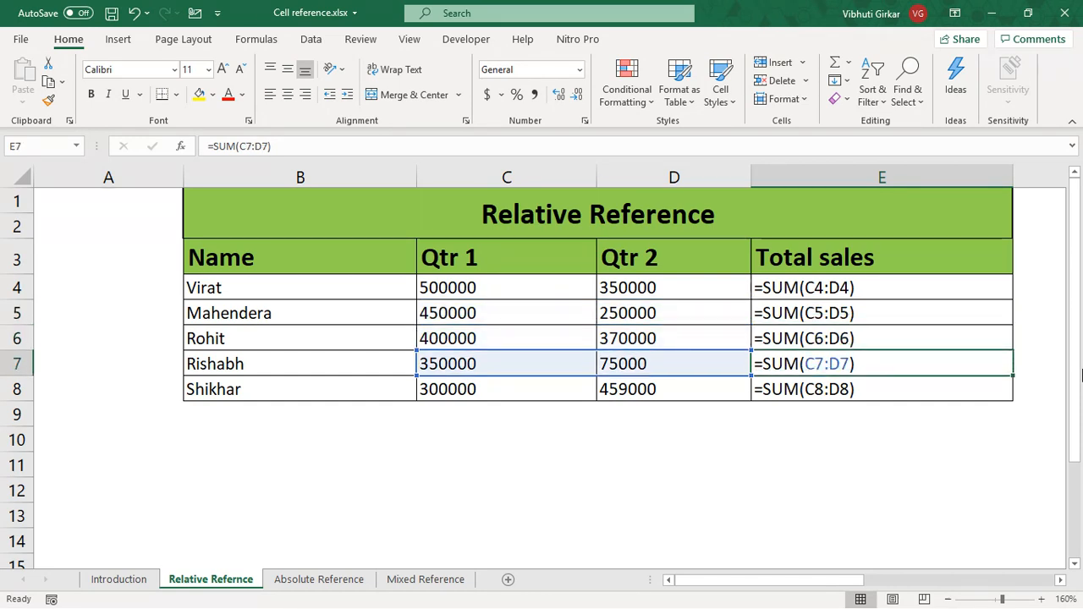
pyautogui.press('Down')
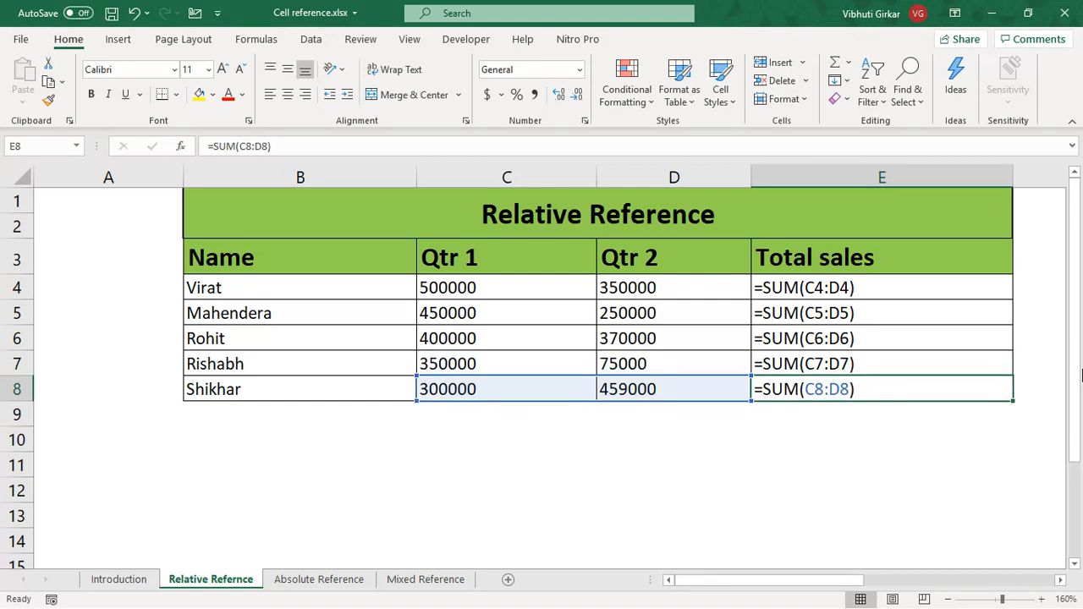
pyautogui.hotkey('ctrl', '`')
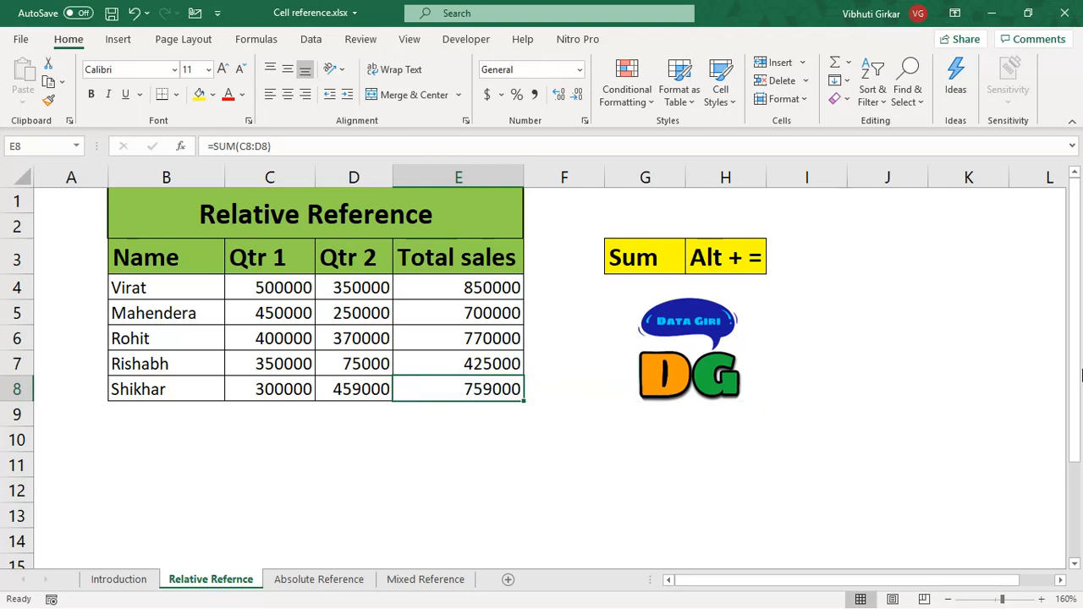
pyautogui.press('Up')
pyautogui.press('Down')
pyautogui.press('Up')
pyautogui.press('Down')
pyautogui.press('Up')
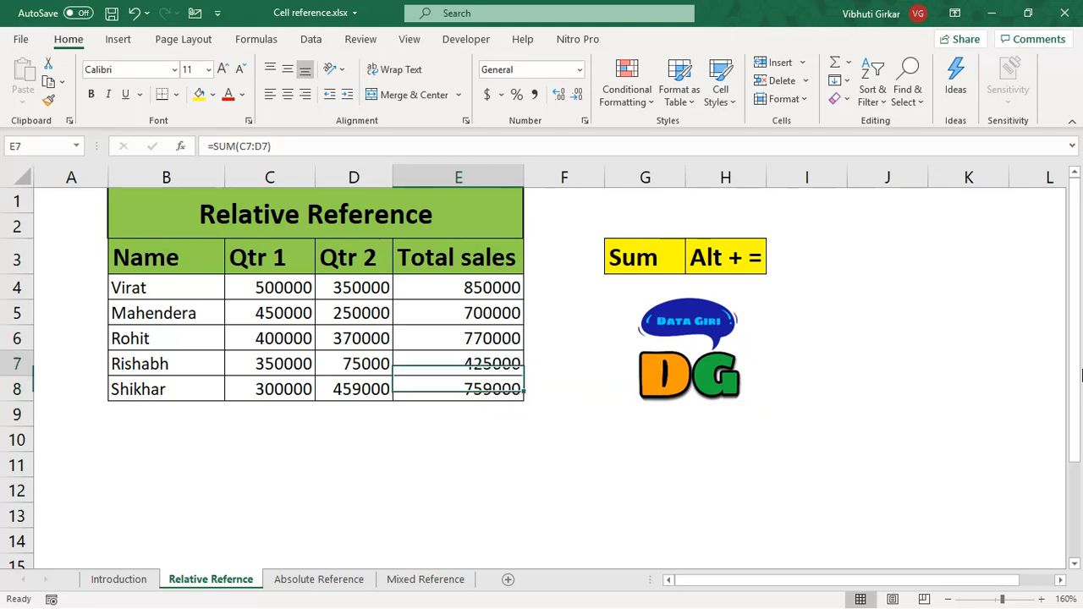
pyautogui.press('Down')
pyautogui.press('Up')
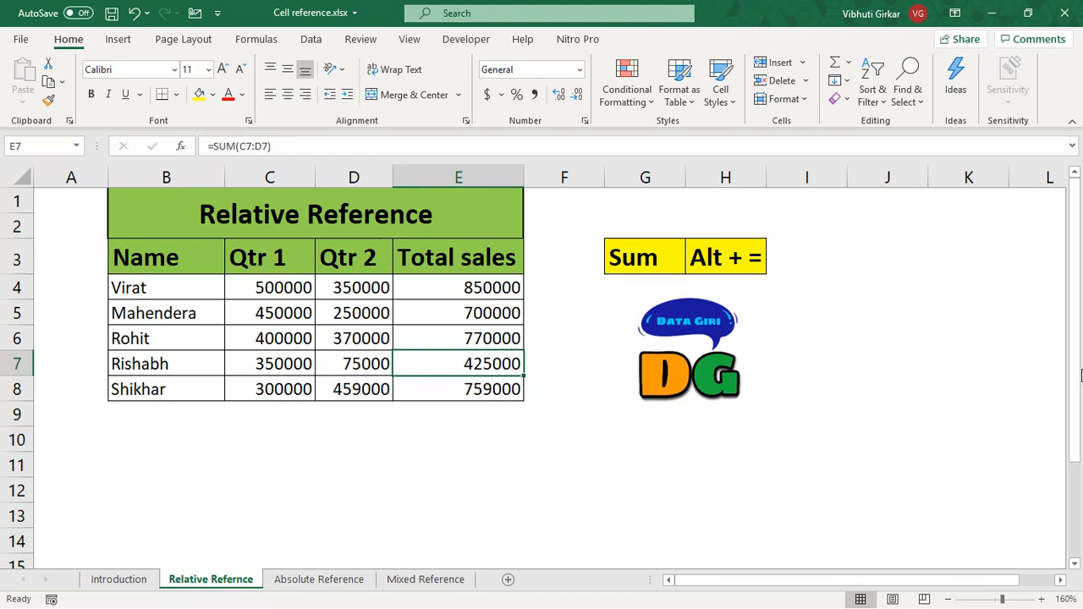
# - Correct the heading in D3 on the Absolute Reference sheet to "Total sales"
pyautogui.hotkey('ctrl', 'pagedown')
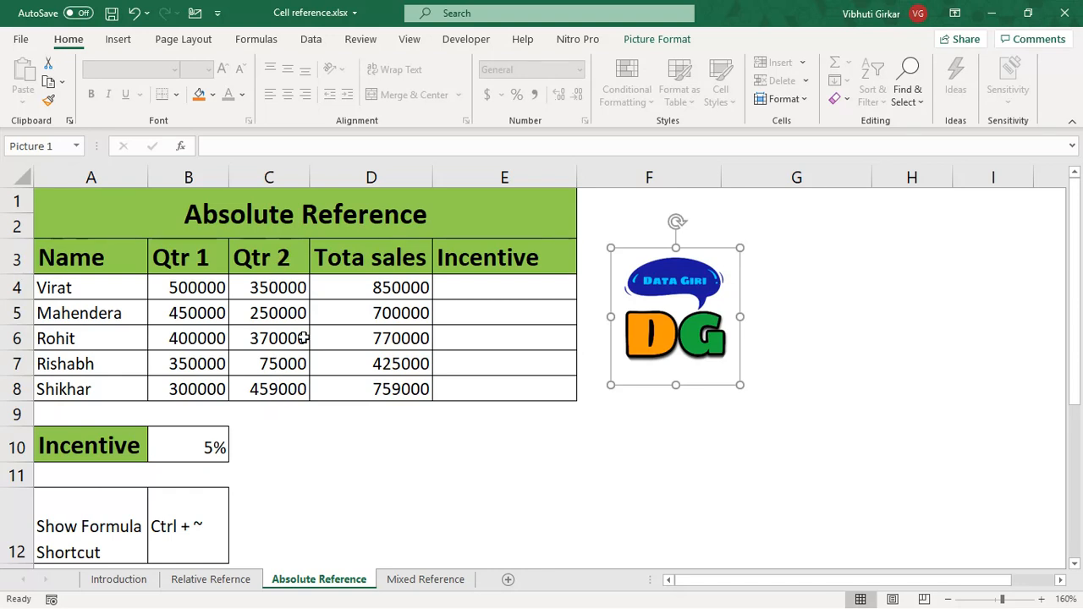
pyautogui.doubleClick(360, 258)
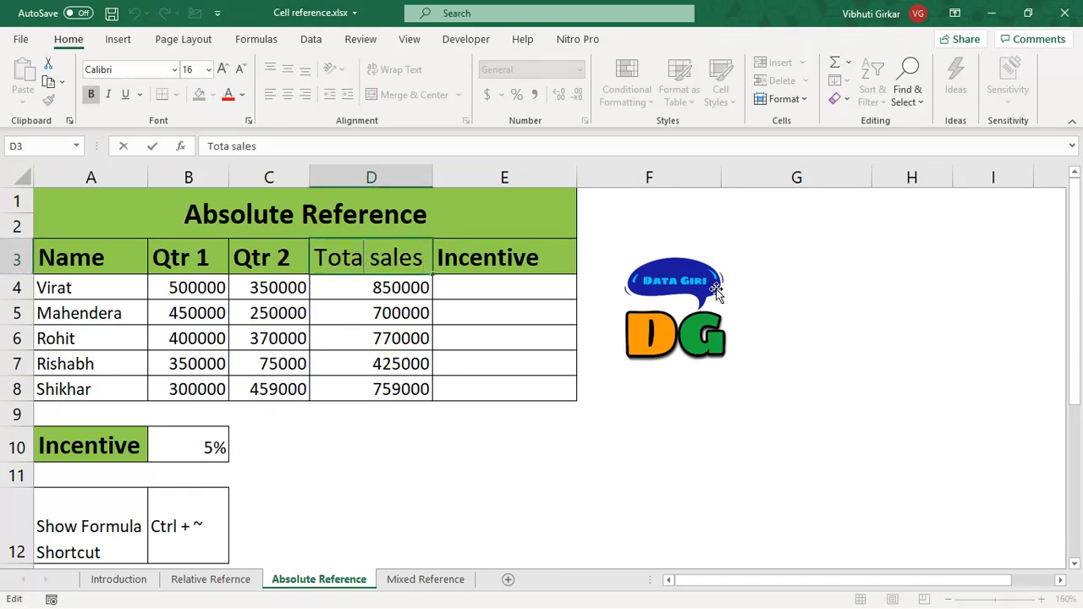
pyautogui.write('l')
pyautogui.press('Return')
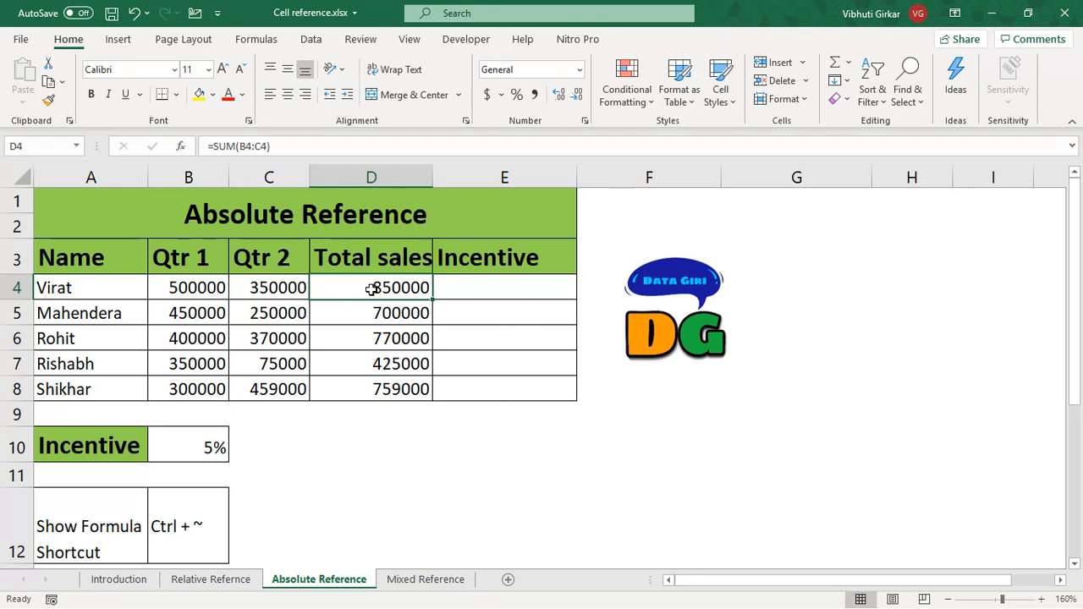
# - Change the heading in E3 to "Incentive 5%" and autofit column E to its text
pyautogui.click(452, 285)
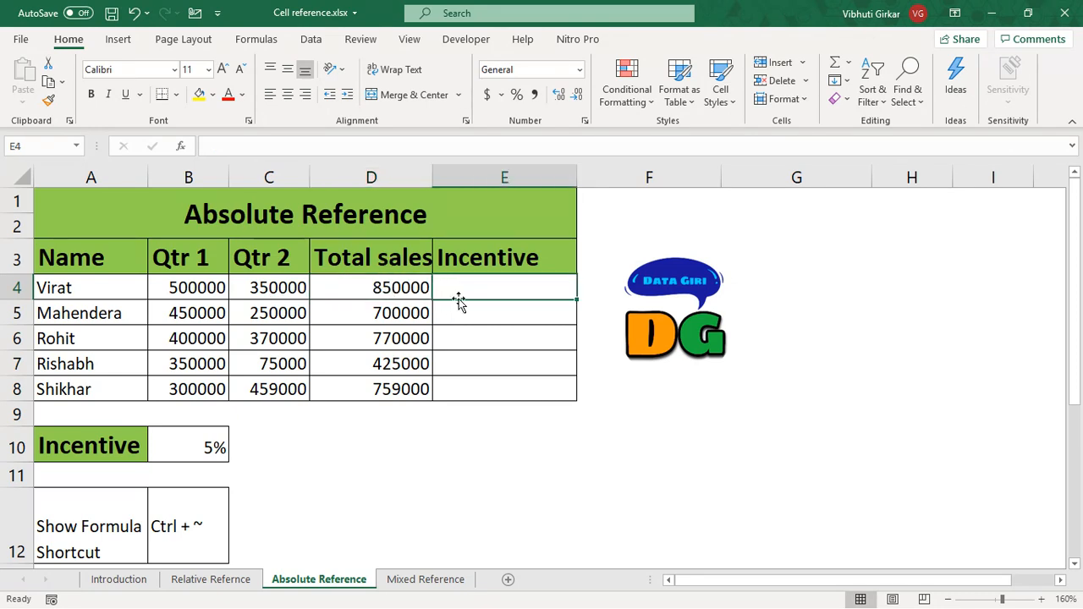
pyautogui.doubleClick(542, 259)
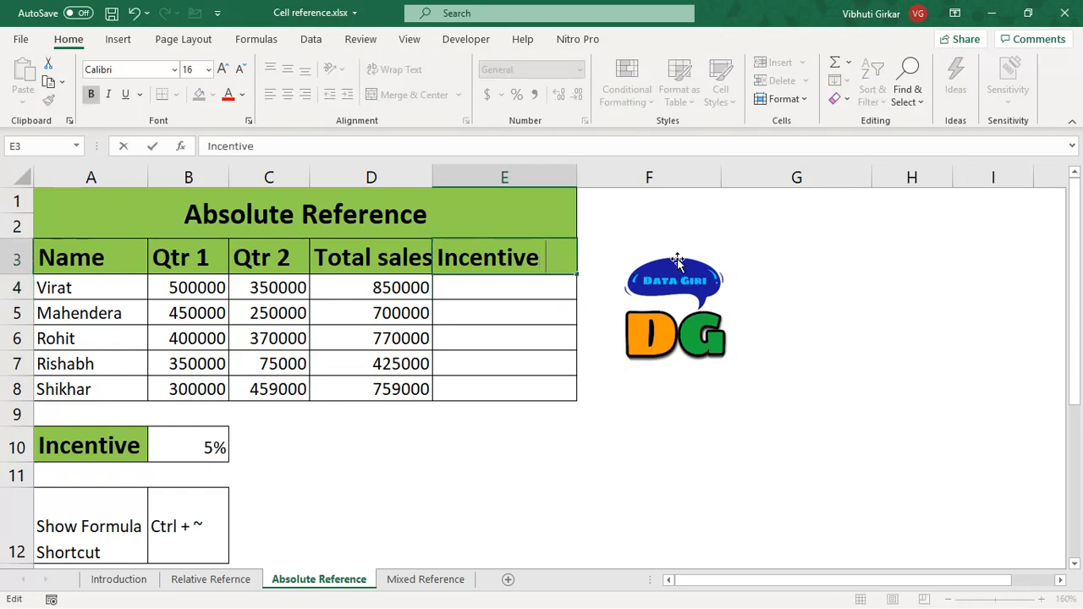
pyautogui.write('%')
pyautogui.press('BackSpace')
pyautogui.write('5%')
pyautogui.hotkey('ctrl', 'Return')
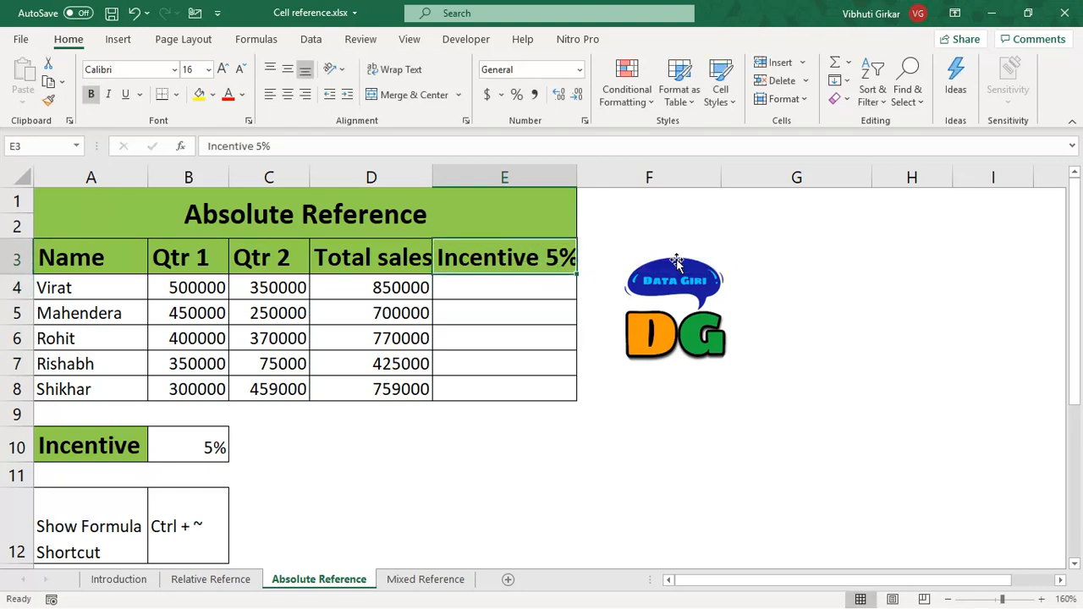
pyautogui.hotkey('alt', 'h')
pyautogui.press('o')
pyautogui.press('i')
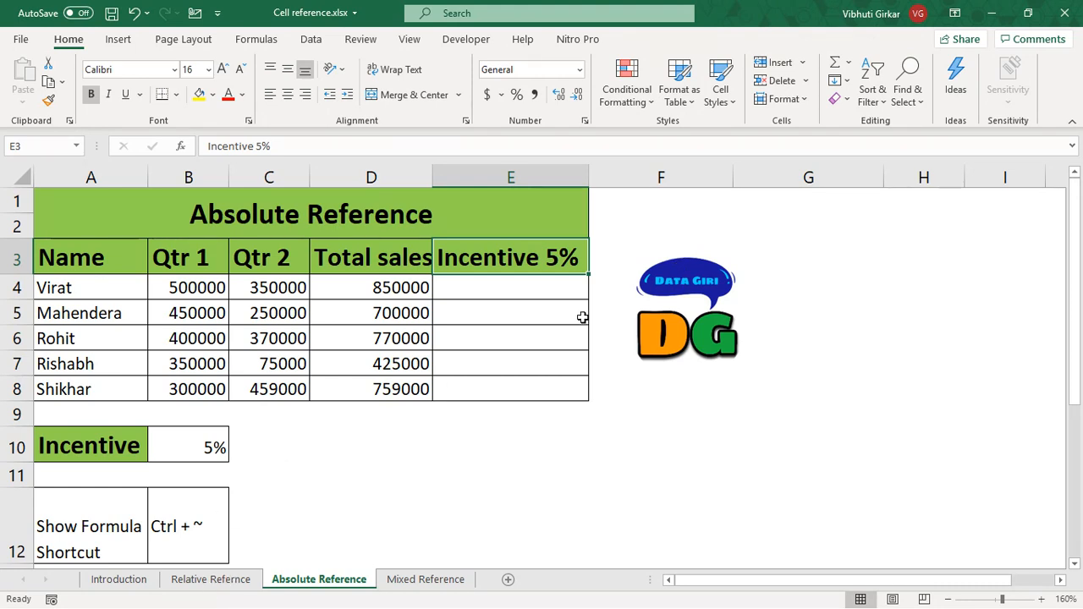
# - Calculate the first incentive in E4 with the formula =D4*B10
pyautogui.click(524, 289)
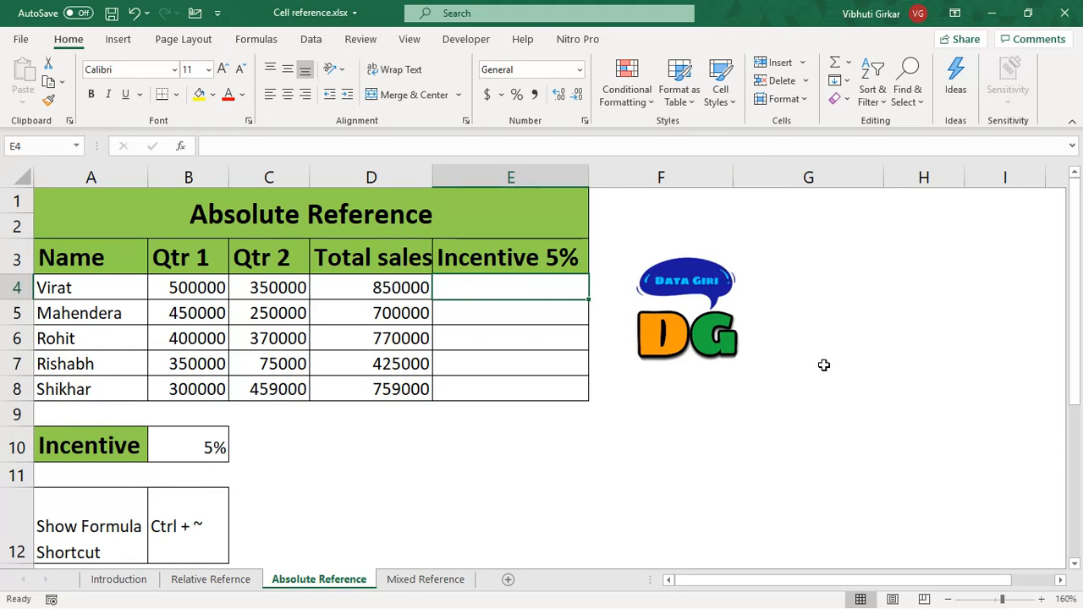
pyautogui.write('=')
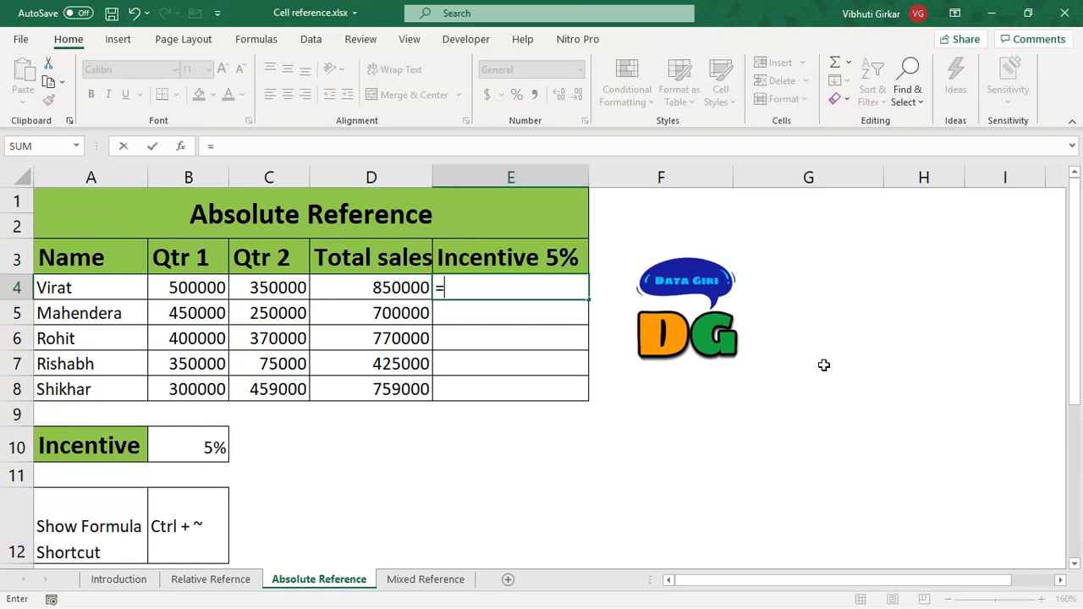
pyautogui.press('Left')
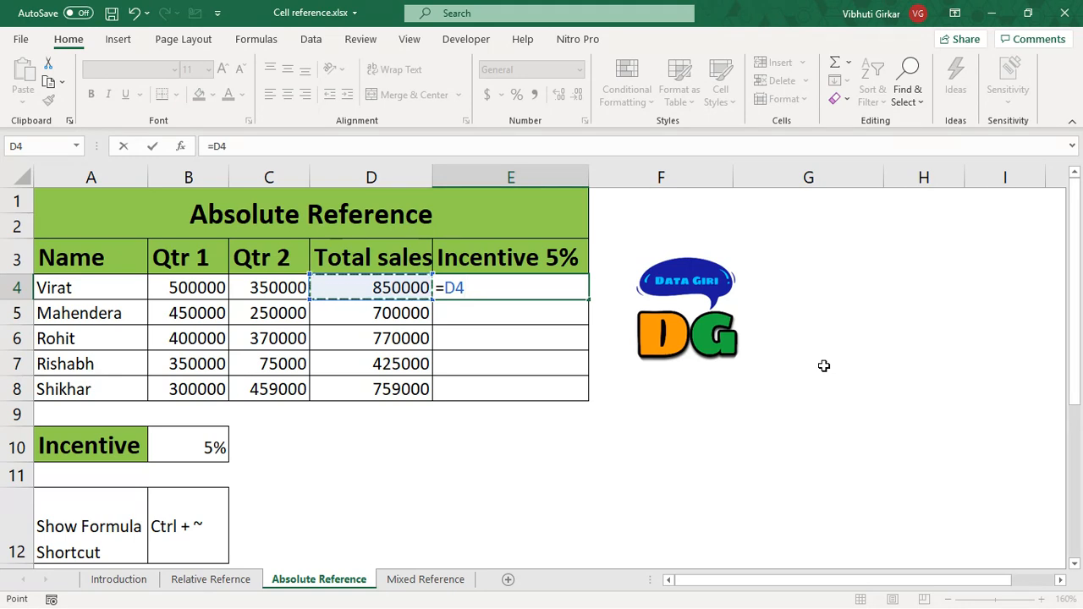
pyautogui.write('*')
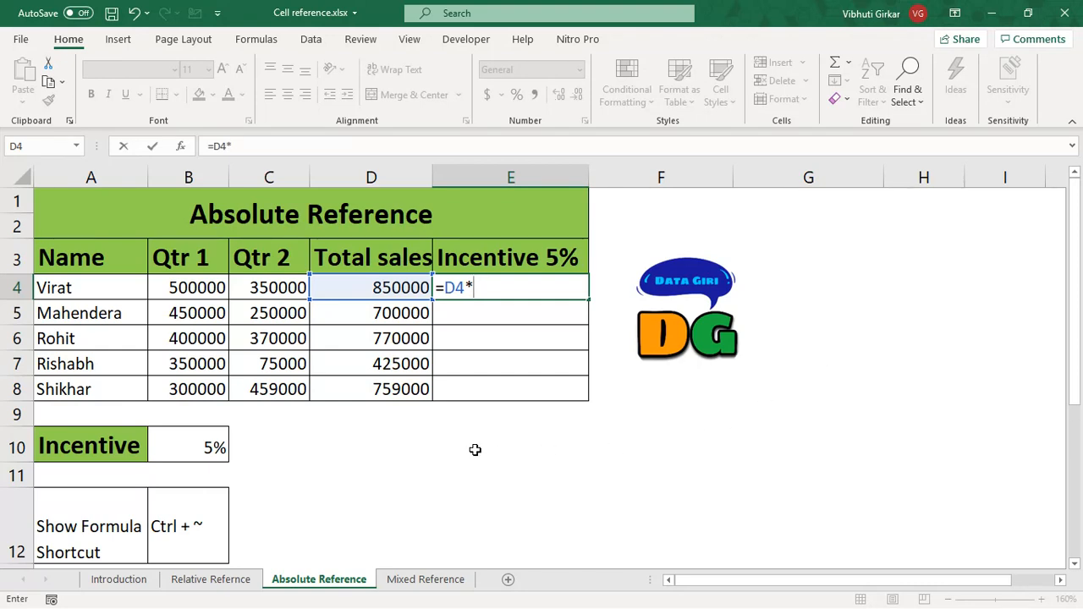
pyautogui.click(195, 454)
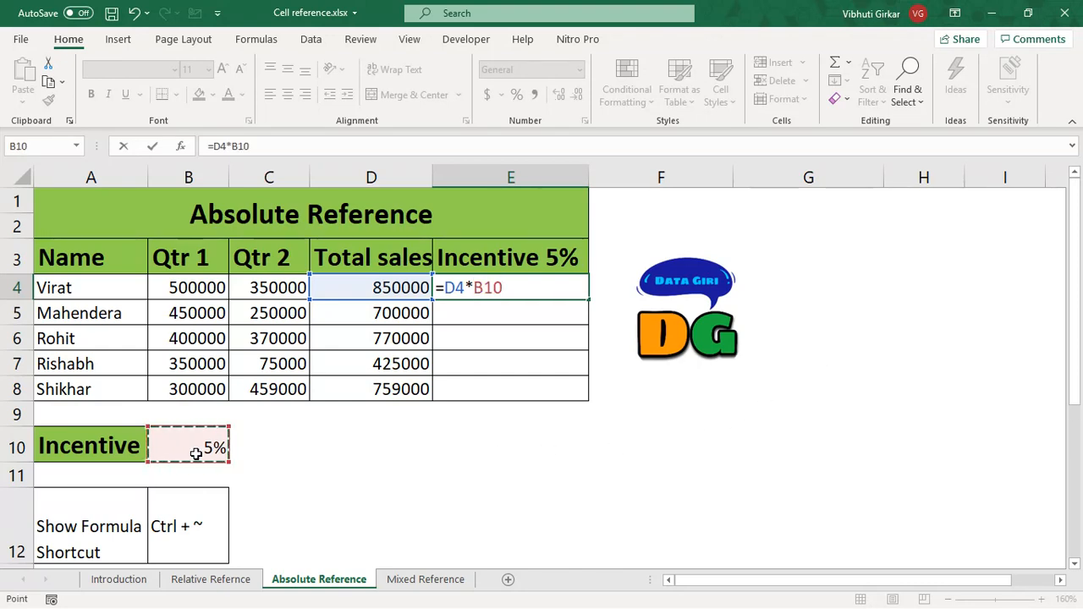
pyautogui.press('Return')
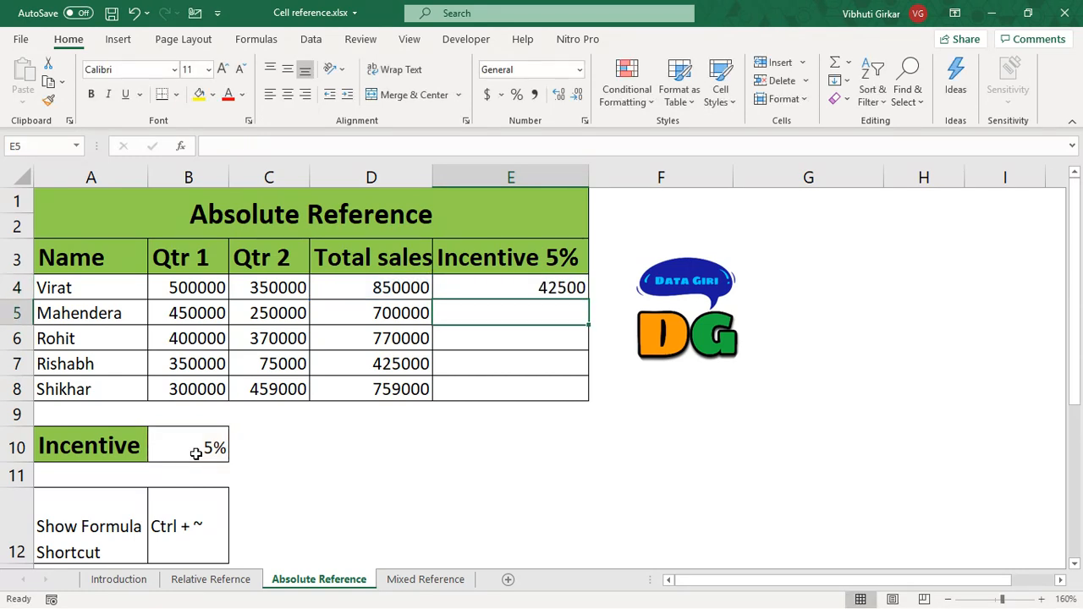
# - Copy the relative formula in E4 and paste it over the incentive range E4:E8
pyautogui.press('Up')
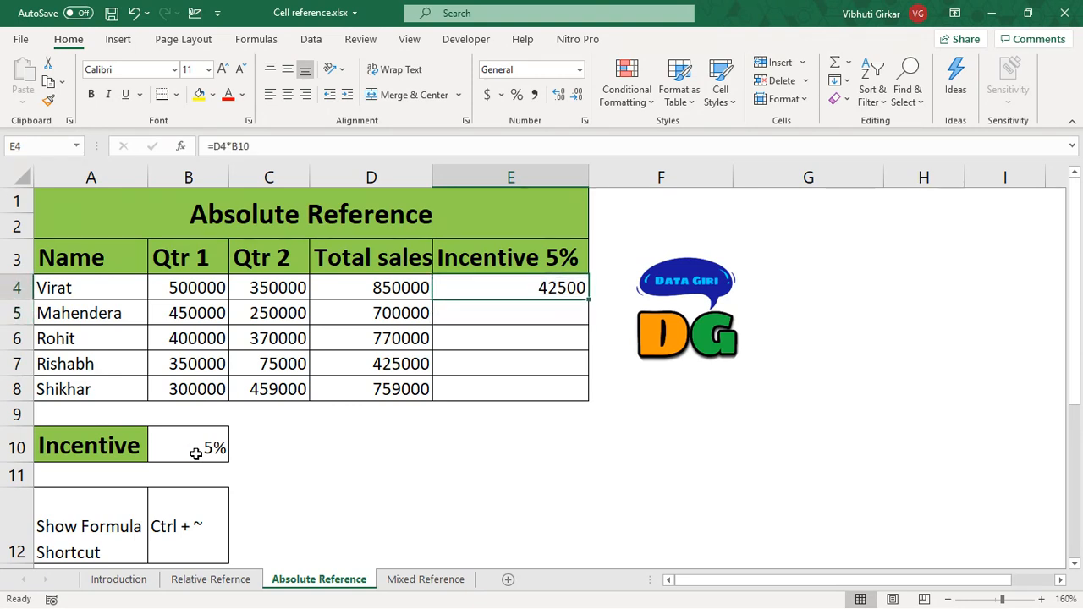
pyautogui.hotkey('ctrl', 'c')
pyautogui.hotkey('shift', 'Down')
pyautogui.hotkey('shift', 'Down')
pyautogui.hotkey('shift', 'Down')
pyautogui.hotkey('shift', 'Down')
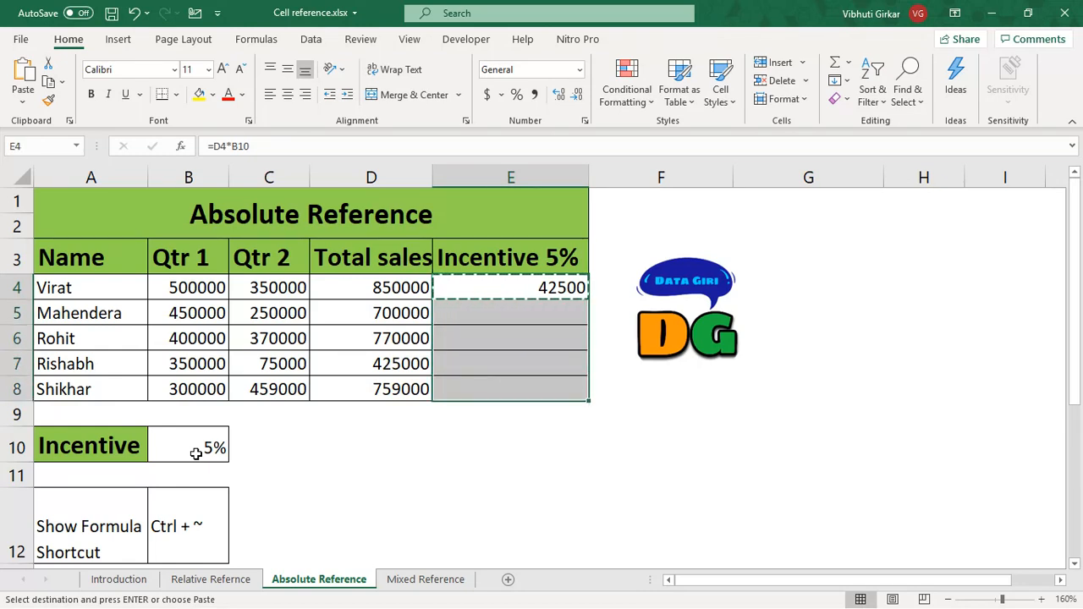
pyautogui.hotkey('shift', 'Up')
pyautogui.hotkey('shift', 'Up')
pyautogui.hotkey('shift', 'Up')
pyautogui.hotkey('shift', 'Up')
pyautogui.hotkey('shift', 'Down')
pyautogui.hotkey('shift', 'Down')
pyautogui.hotkey('shift', 'Down')
pyautogui.hotkey('shift', 'Down')
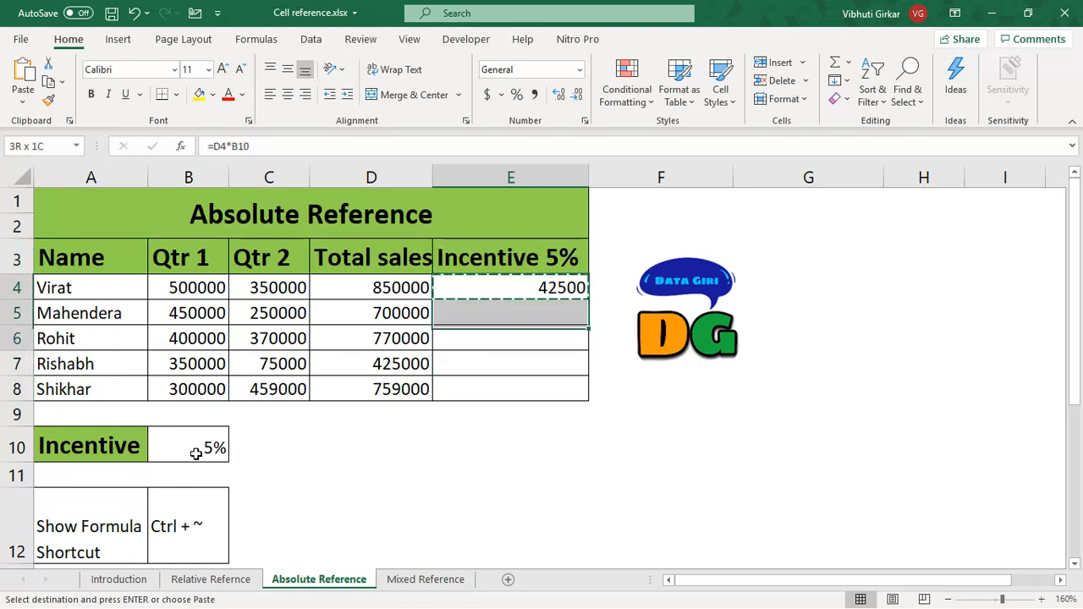
pyautogui.hotkey('ctrl', 'v')
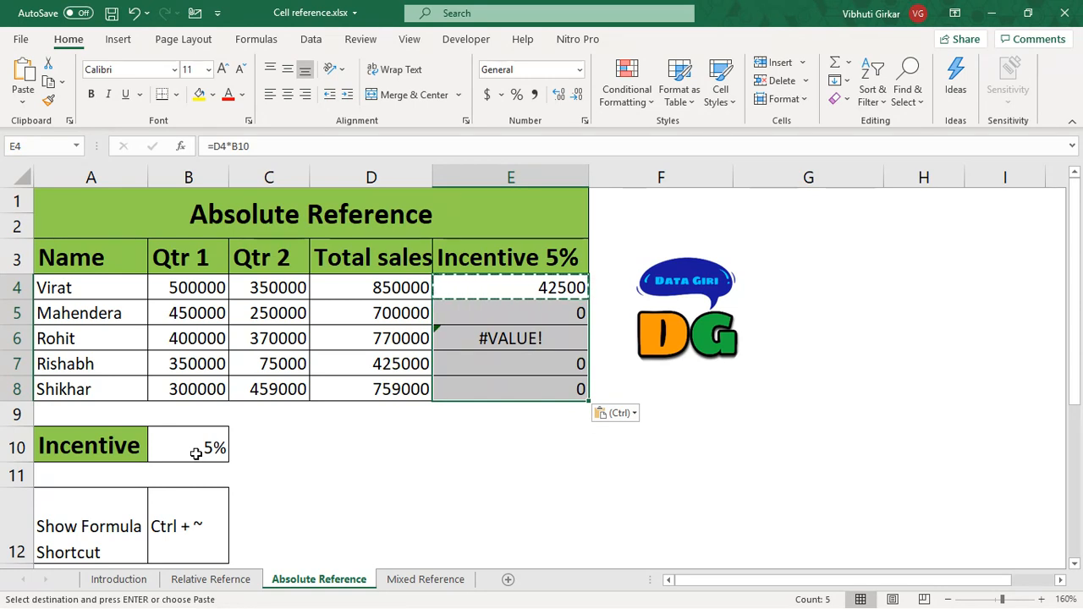
# - Inspect which cells the copied incentive formulas in E6 and E5 refer to
pyautogui.click(552, 346)
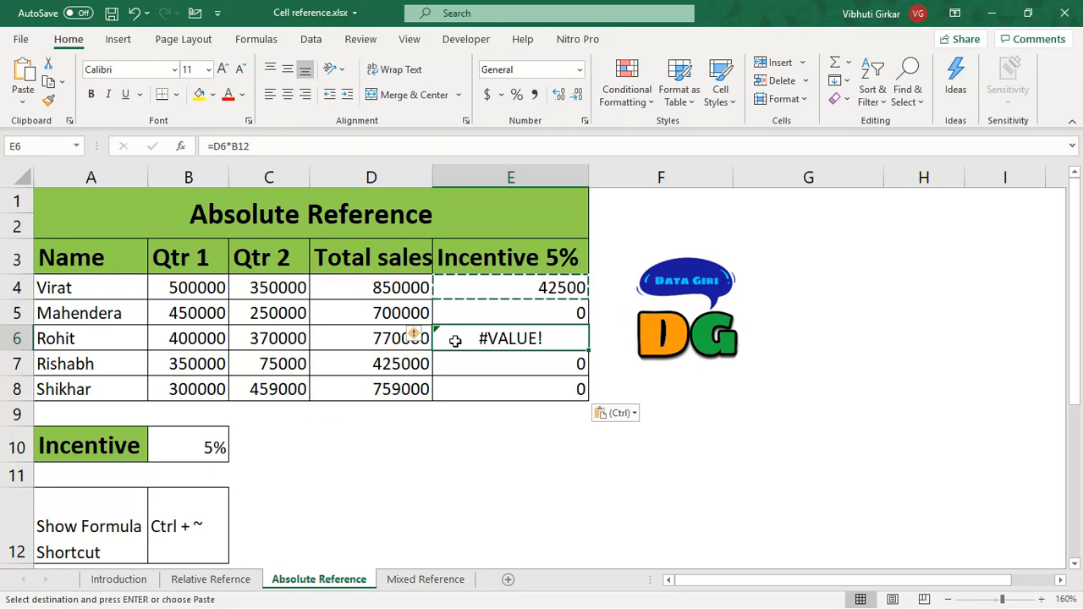
pyautogui.click(526, 311)
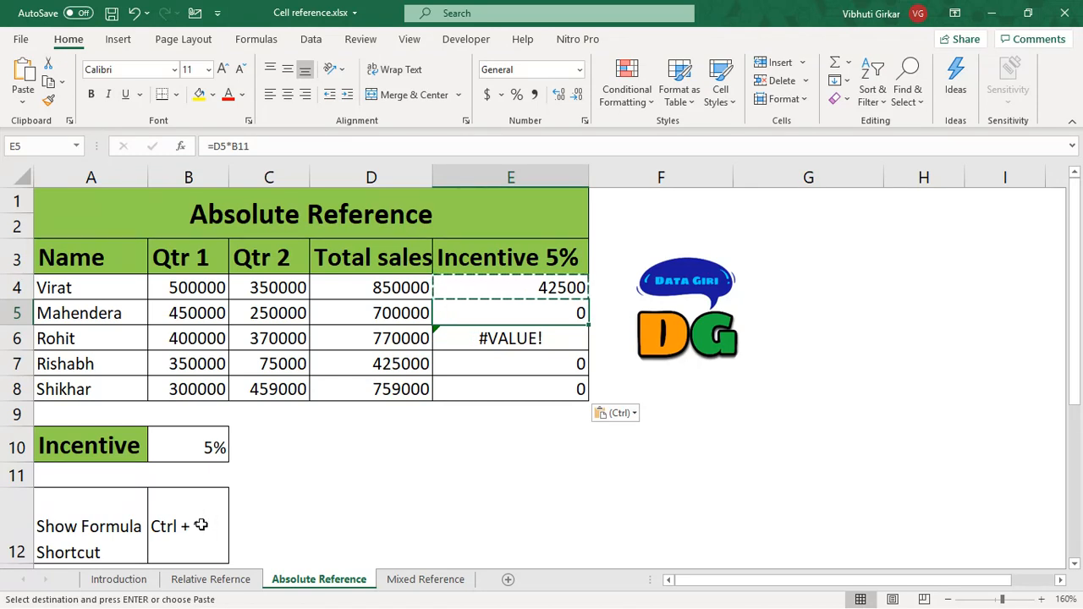
pyautogui.press('ctrl')
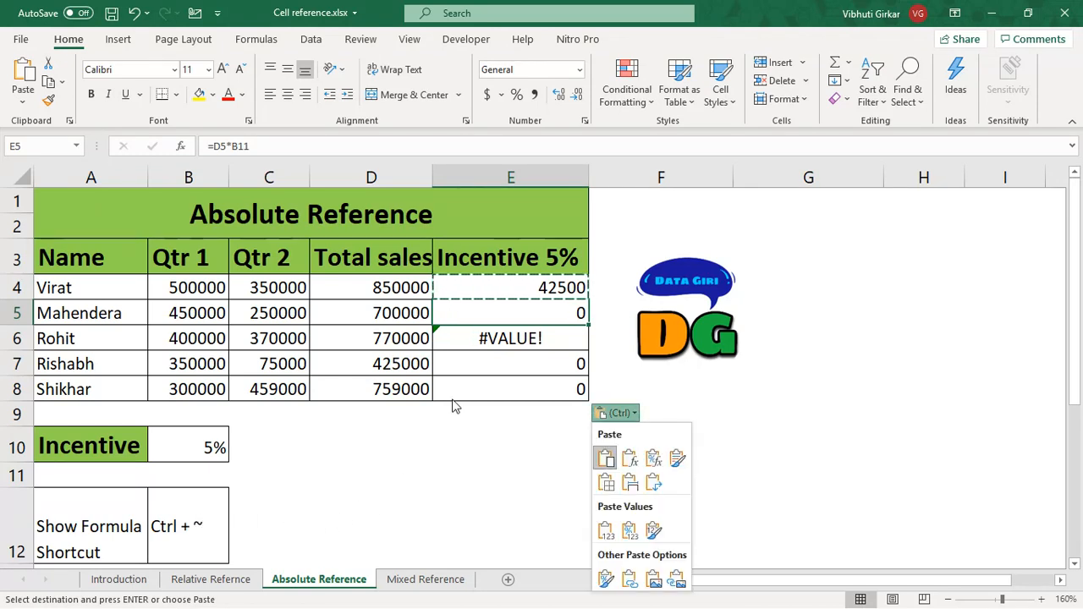
pyautogui.click(533, 285)
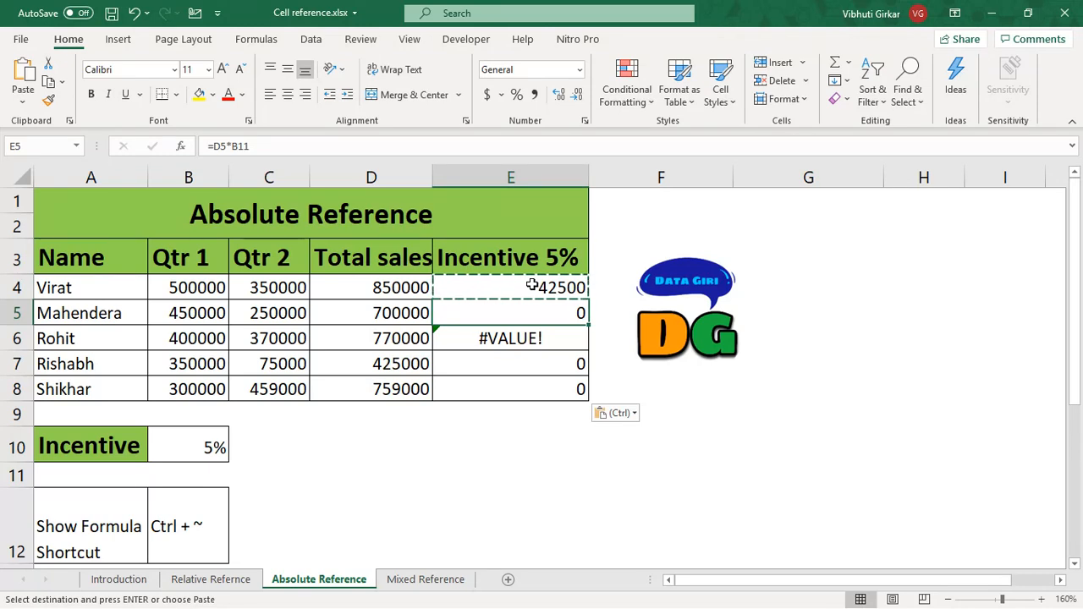
# - Show the sheet's formulas, compare the incentive cell references in E4, E5 and E6, and return to showing values
pyautogui.hotkey('ctrl', '`')
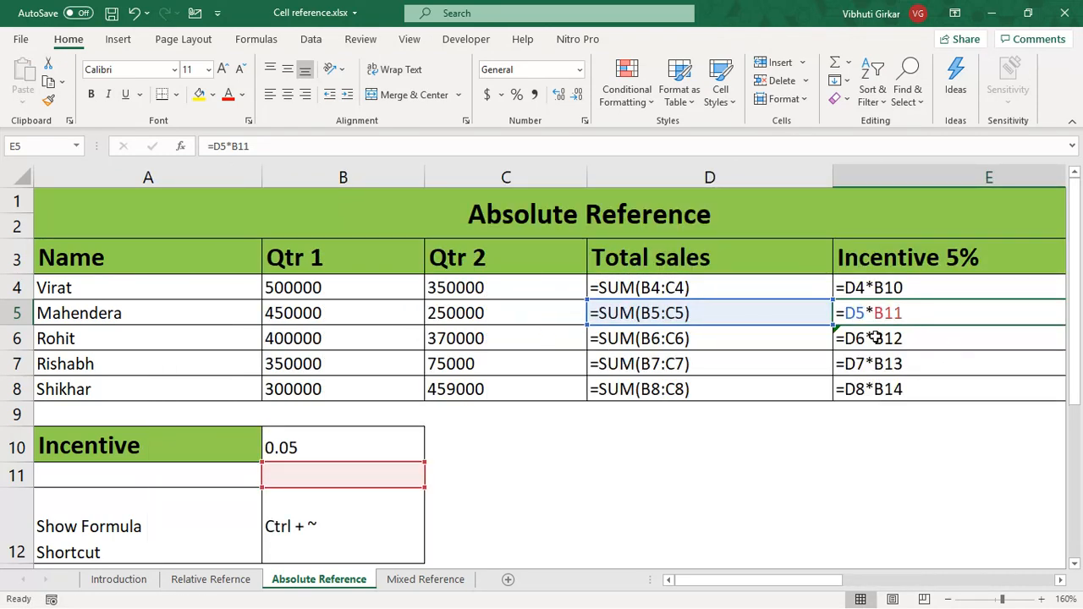
pyautogui.click(952, 288)
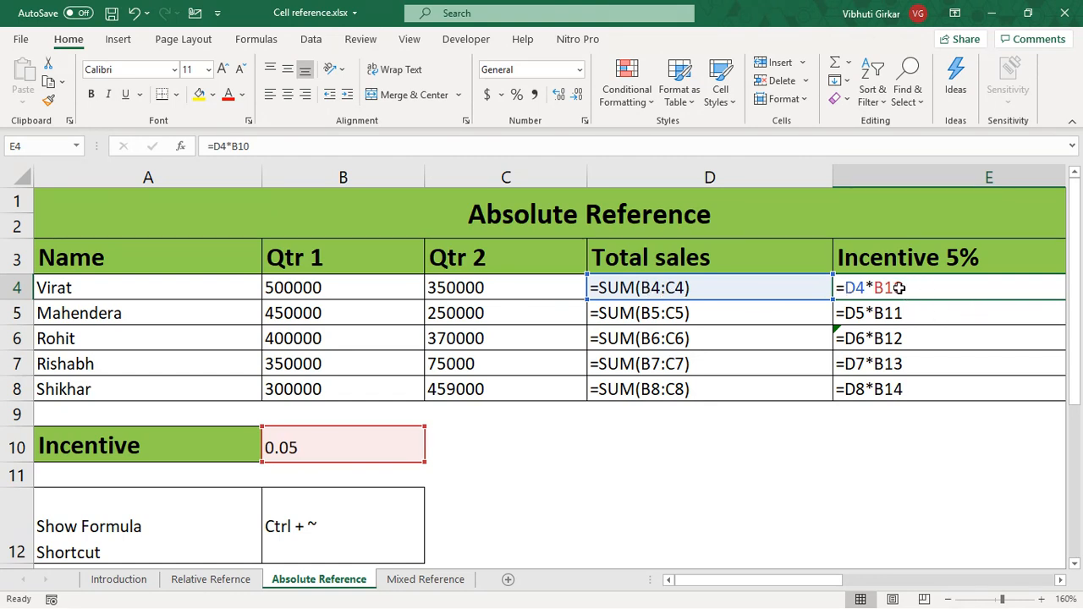
pyautogui.click(895, 314)
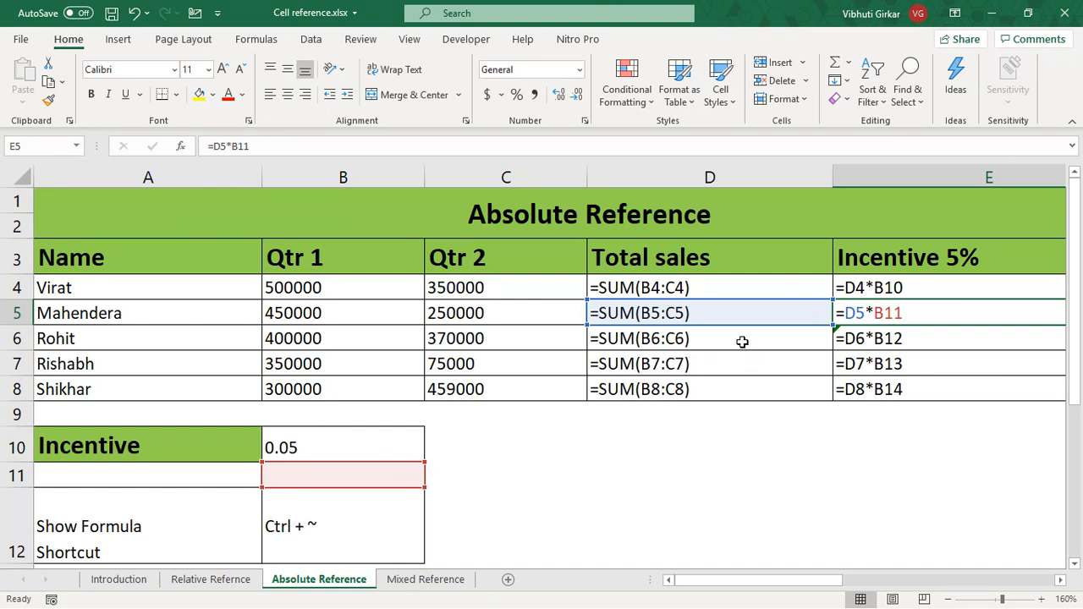
pyautogui.press('Down')
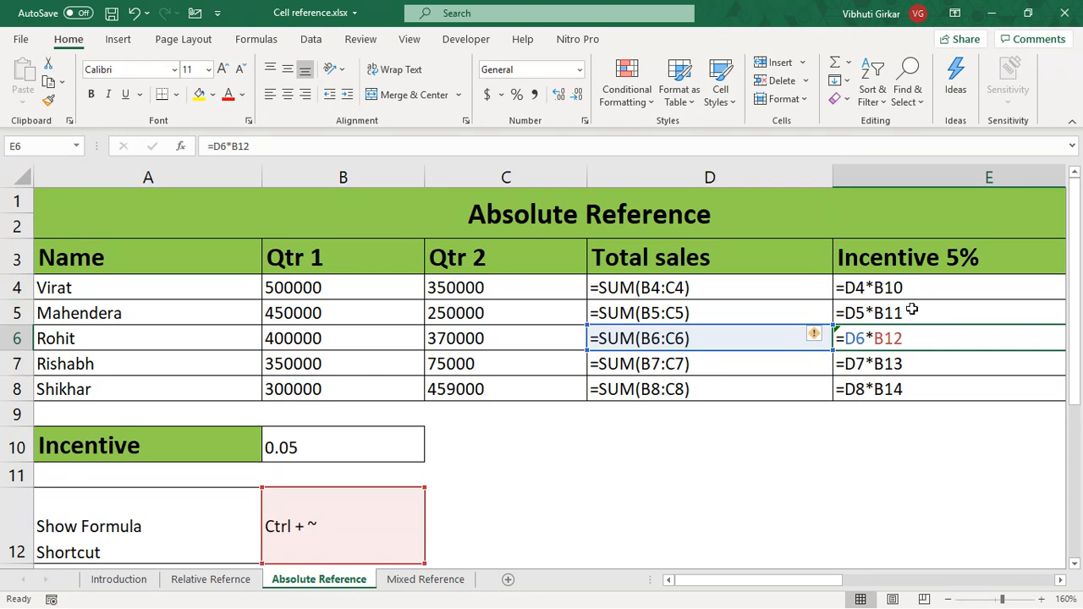
pyautogui.hotkey('ctrl', '`')
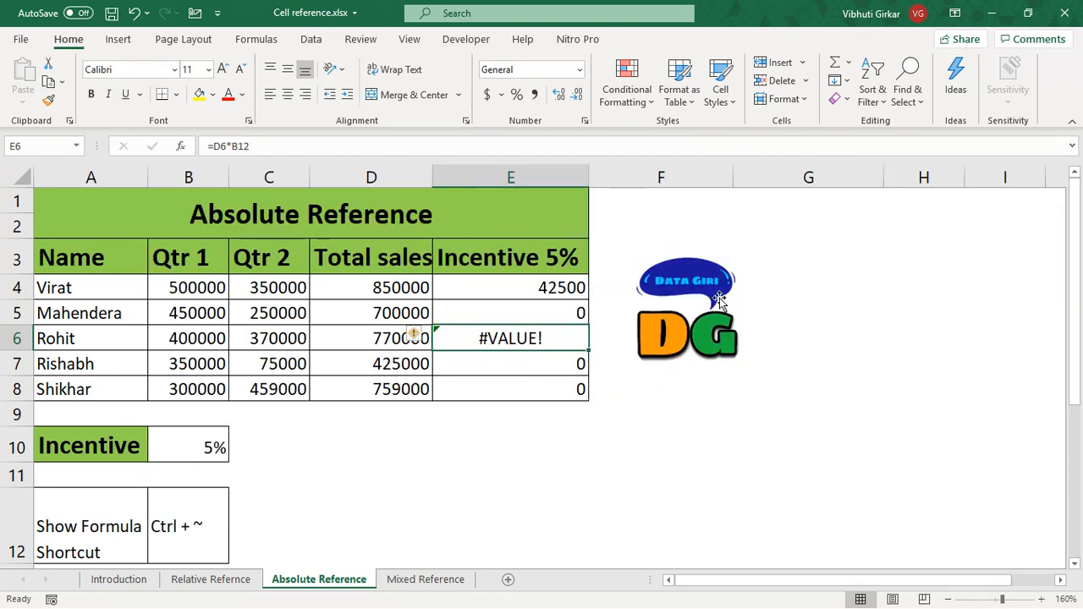
# - Clear the copied incentive formulas from E5:E8, keeping the one in E4
pyautogui.press('Up')
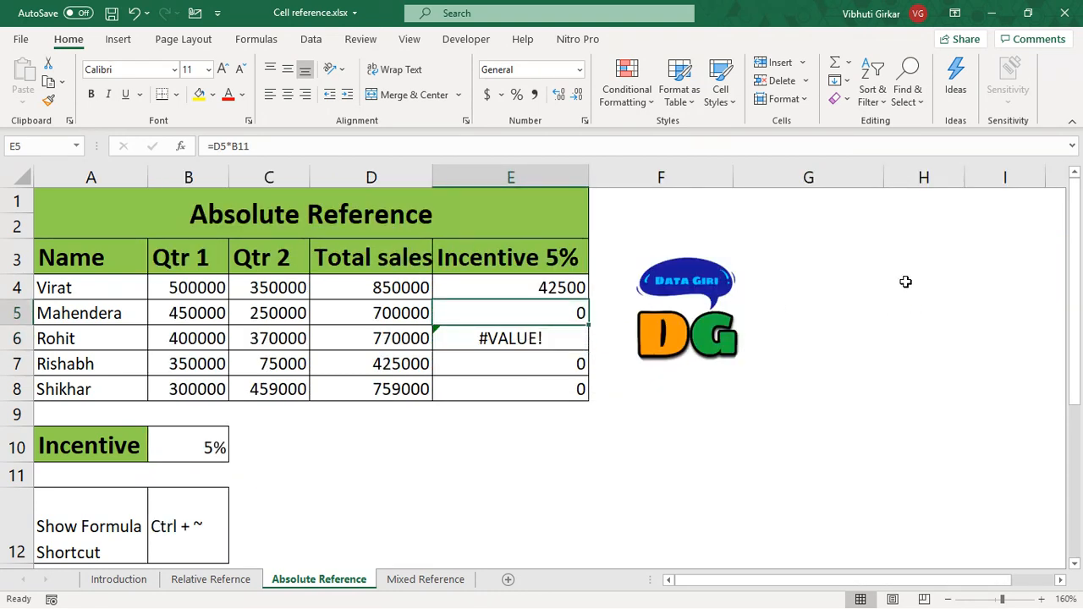
pyautogui.press('Up')
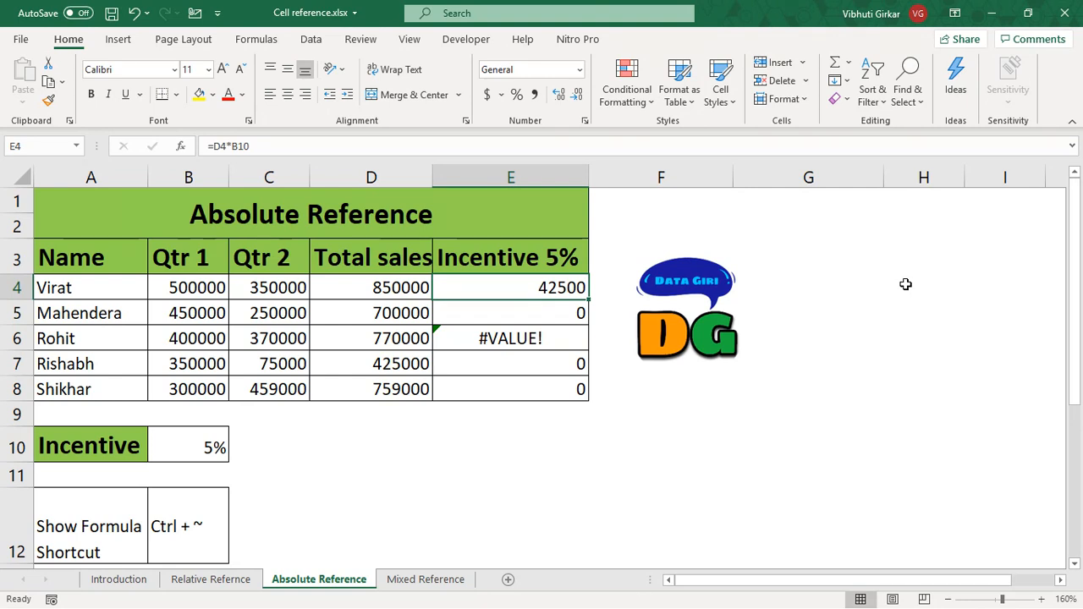
pyautogui.press('Down')
pyautogui.hotkey('shift', 'Down')
pyautogui.hotkey('shift', 'Down')
pyautogui.hotkey('shift', 'Down')
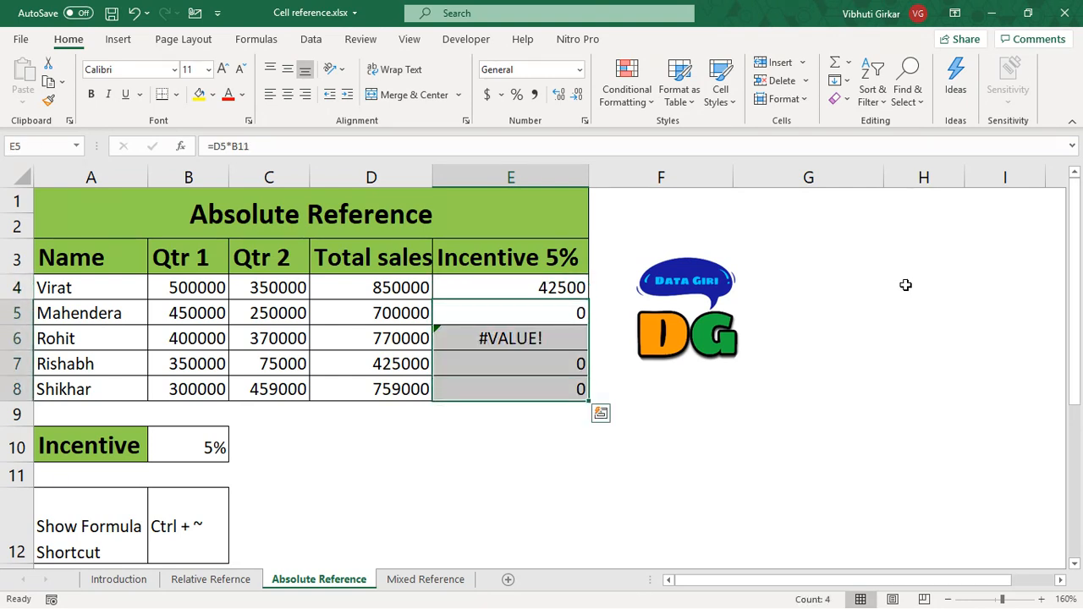
pyautogui.press('Delete')
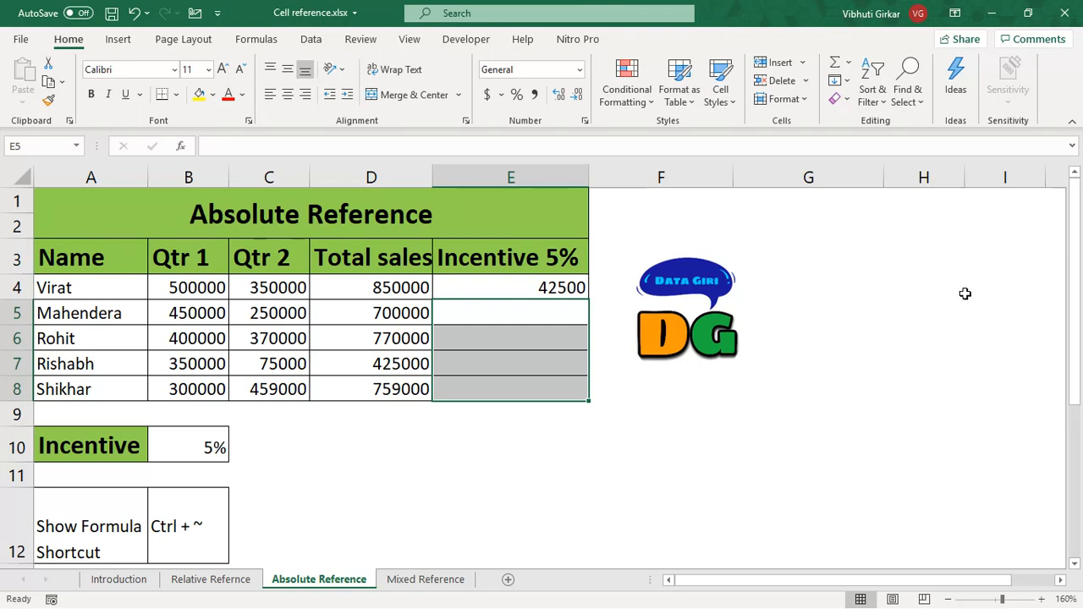
# - Make the B10 reference in E4's incentive formula absolute, so that it reads =D4*$B$10
pyautogui.click(538, 290)
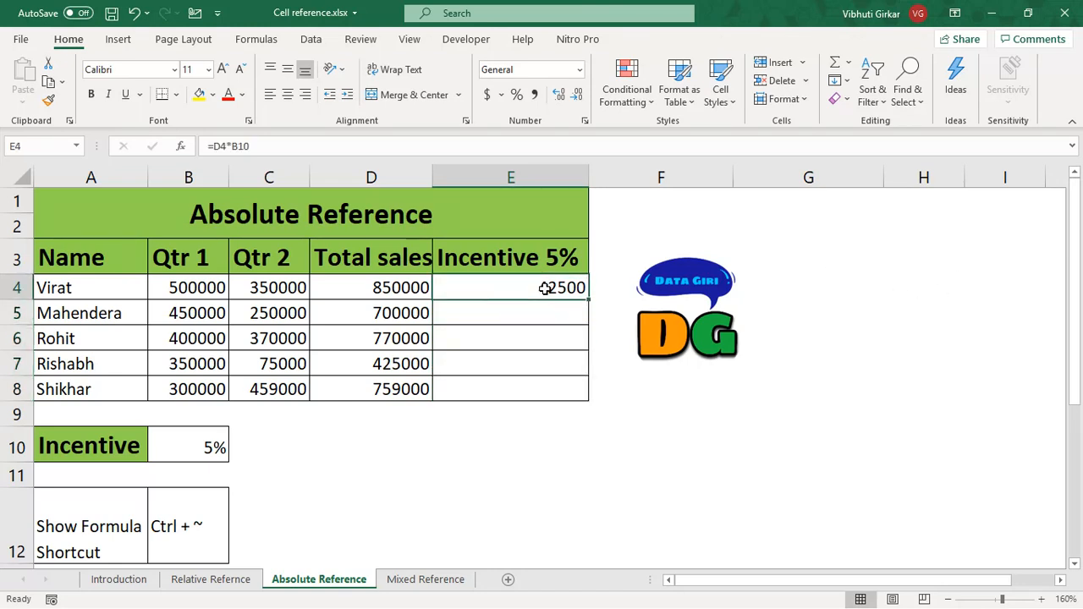
pyautogui.doubleClick(546, 288)
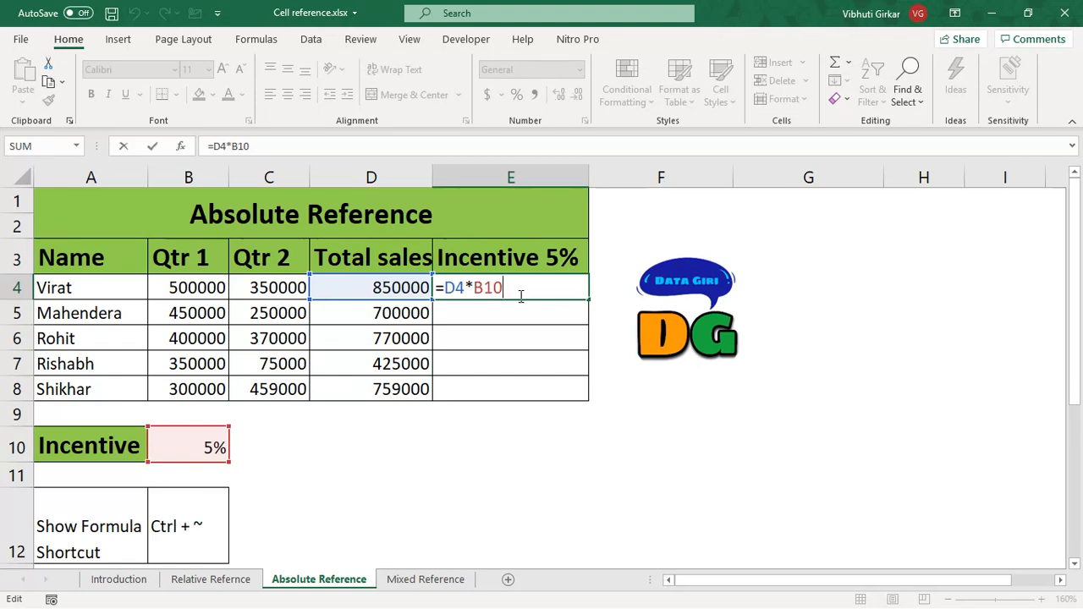
pyautogui.hotkey('shift', 'Left')
pyautogui.hotkey('shift', 'Left')
pyautogui.hotkey('shift', 'Left')
pyautogui.press('F4')
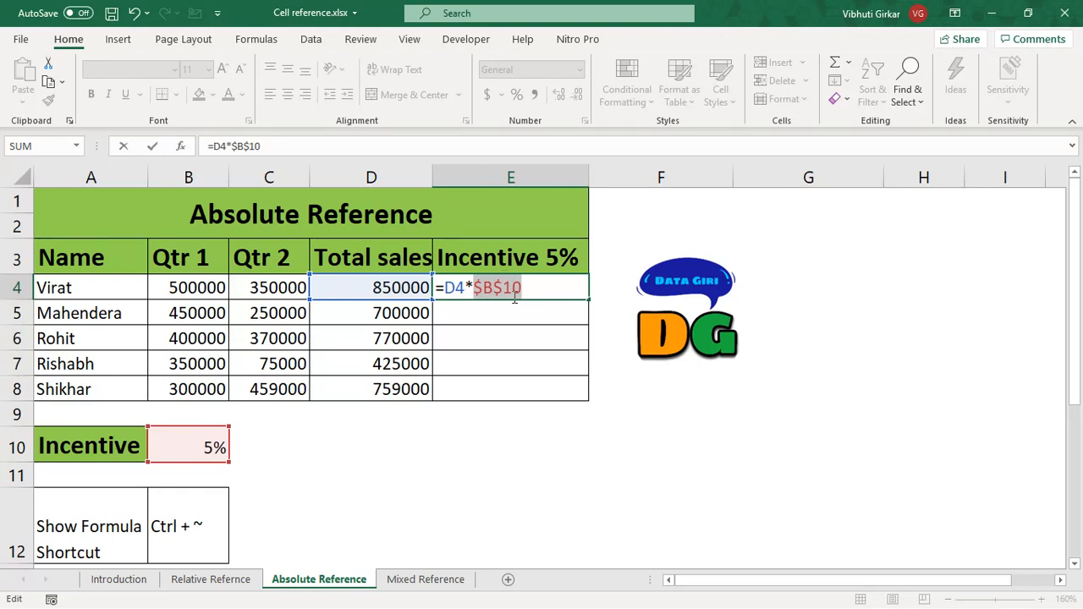
pyautogui.press('F4')
pyautogui.press('F4')
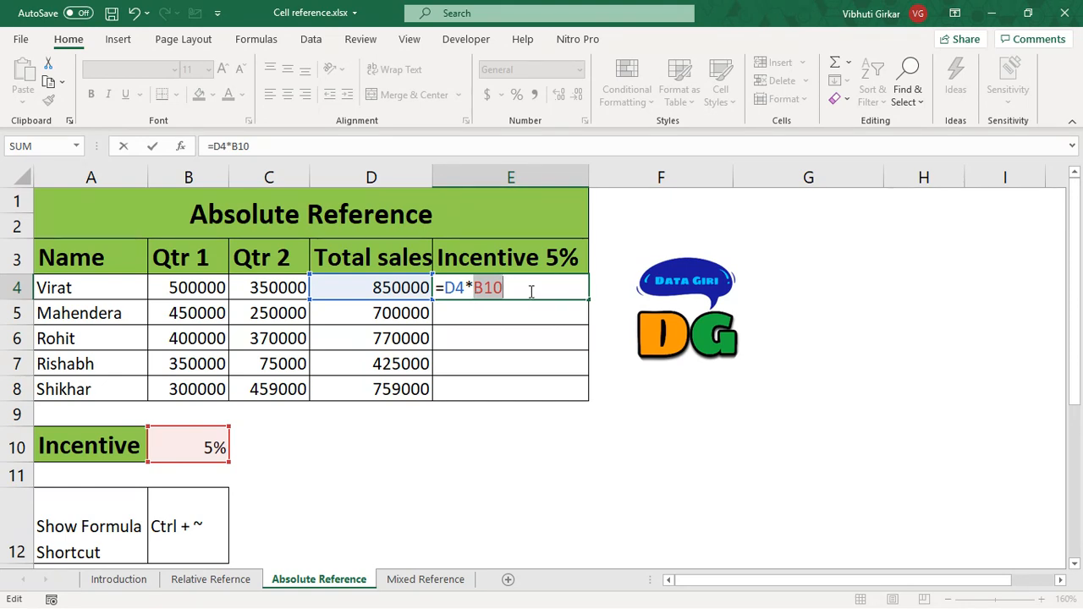
pyautogui.press('F4')
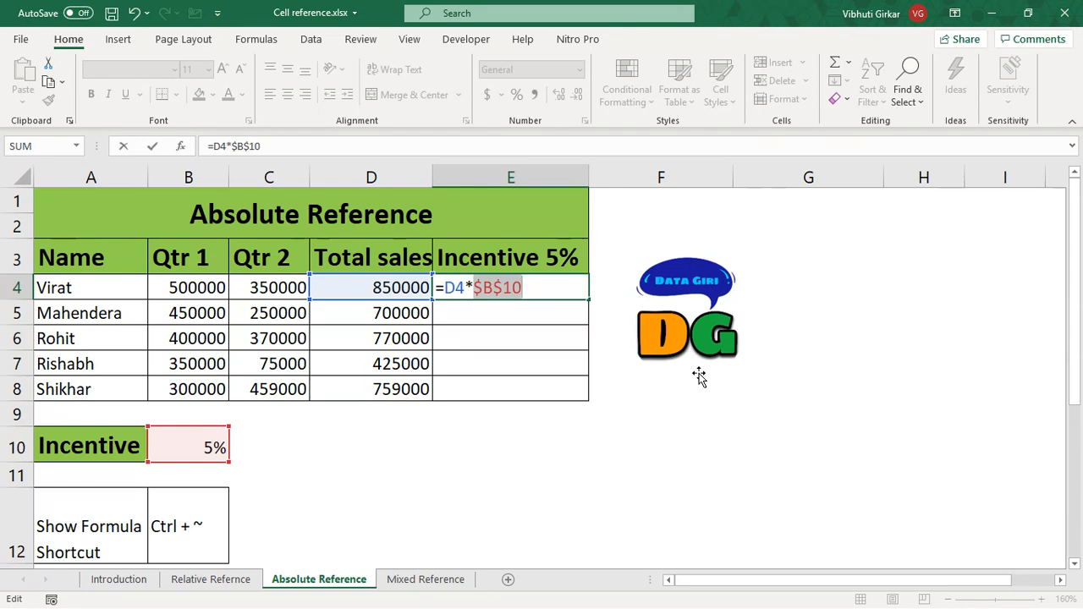
pyautogui.press('Return')
# - Copy the E4 formula with the absolute reference and paste it over the incentive range E4:E8
pyautogui.press('Up')
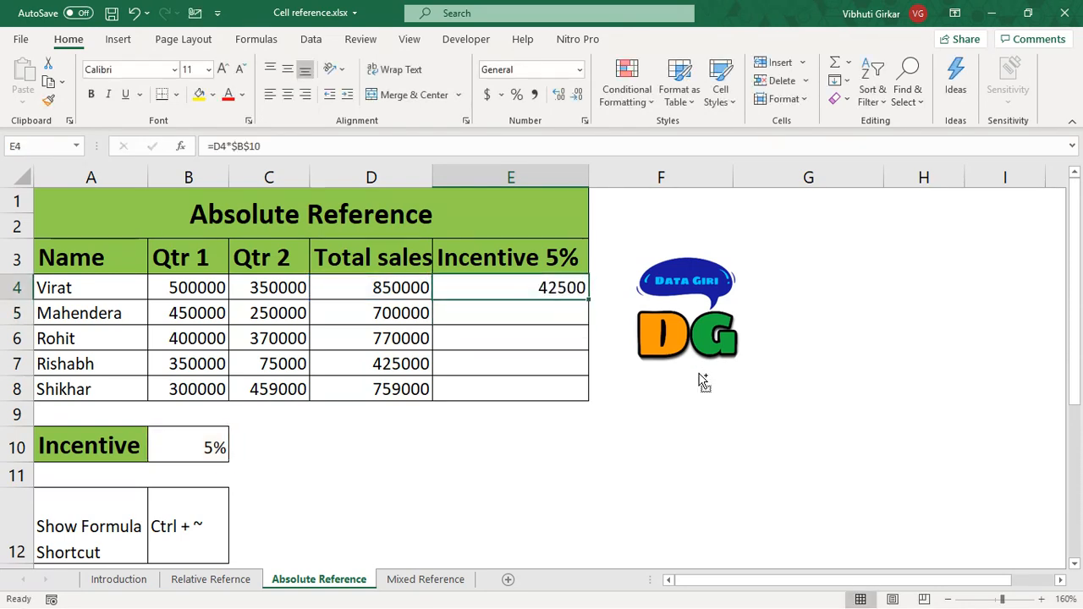
pyautogui.hotkey('ctrl', 'c')
pyautogui.hotkey('shift', 'Down')
pyautogui.hotkey('shift', 'Down')
pyautogui.hotkey('shift', 'Down')
pyautogui.hotkey('shift', 'Down')
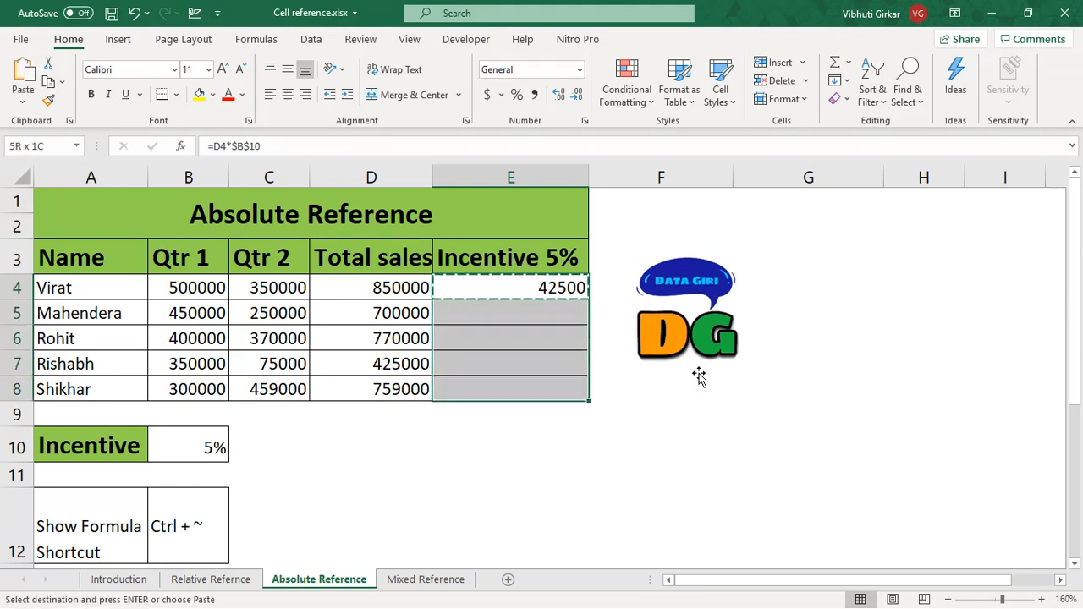
pyautogui.hotkey('ctrl', 'v')
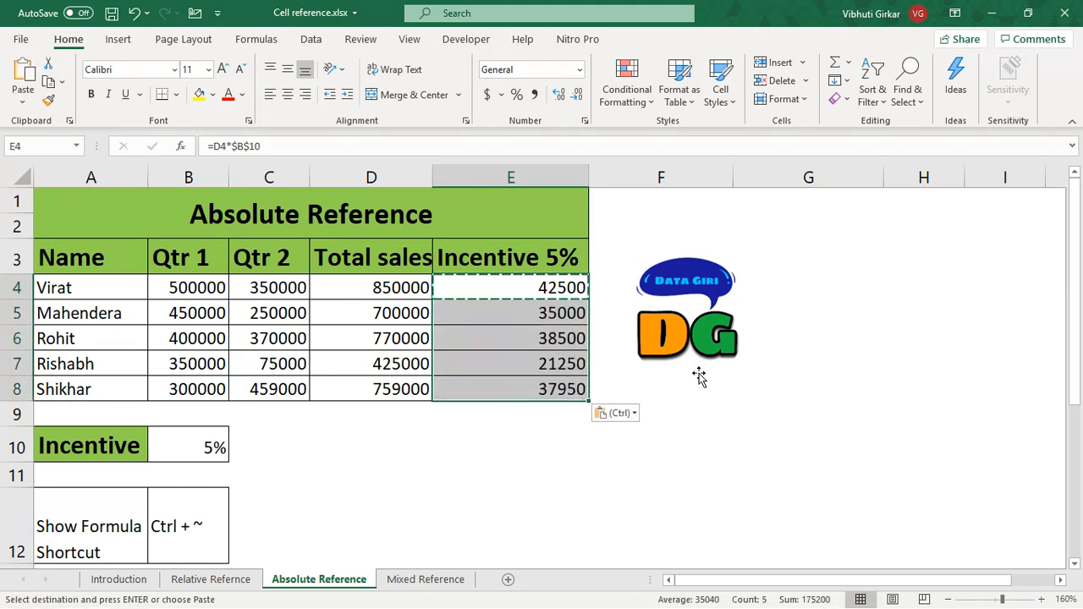
# - Examine the pasted incentive formulas in E4:E8 and compare the Total sales range D4:D8 with the incentive range
pyautogui.click(457, 316)
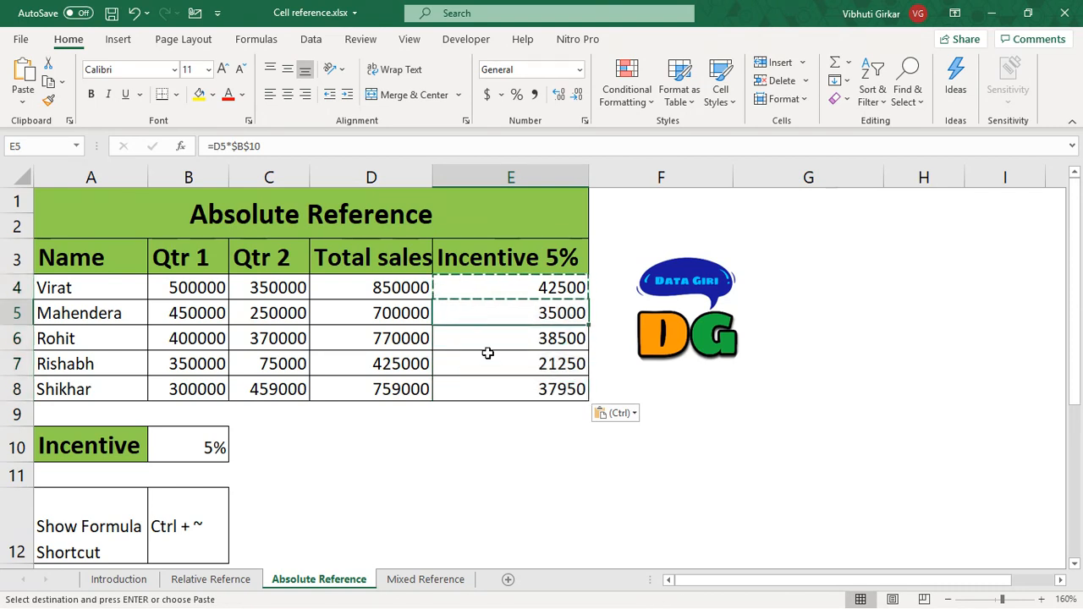
pyautogui.click(497, 368)
pyautogui.click(504, 391)
pyautogui.moveTo(504, 295); pyautogui.dragTo(515, 389)
pyautogui.click(500, 317)
pyautogui.moveTo(404, 288); pyautogui.dragTo(403, 386)
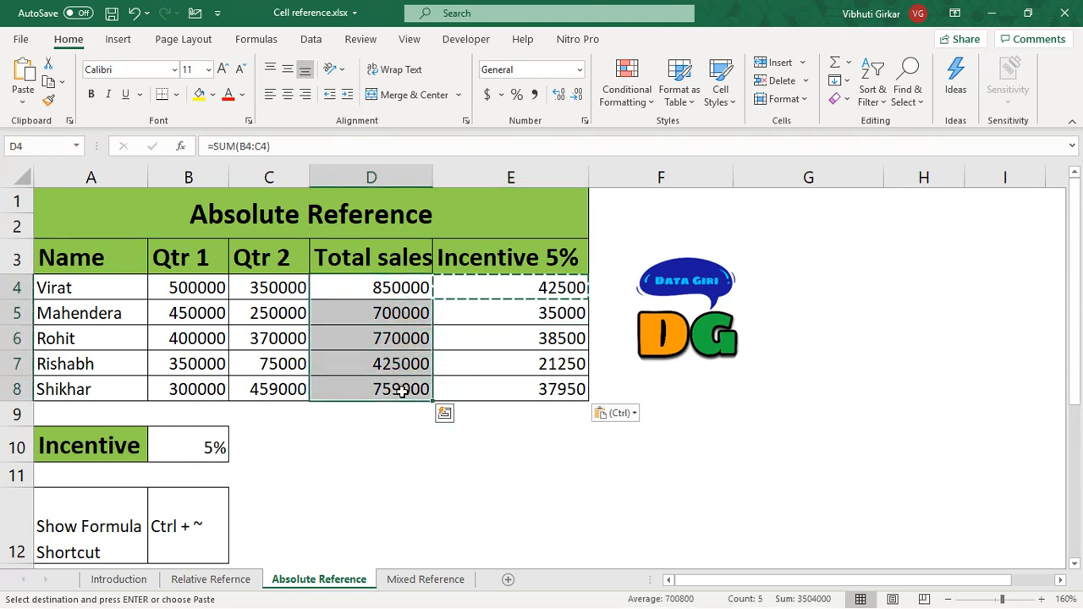
pyautogui.moveTo(524, 293); pyautogui.dragTo(527, 392)
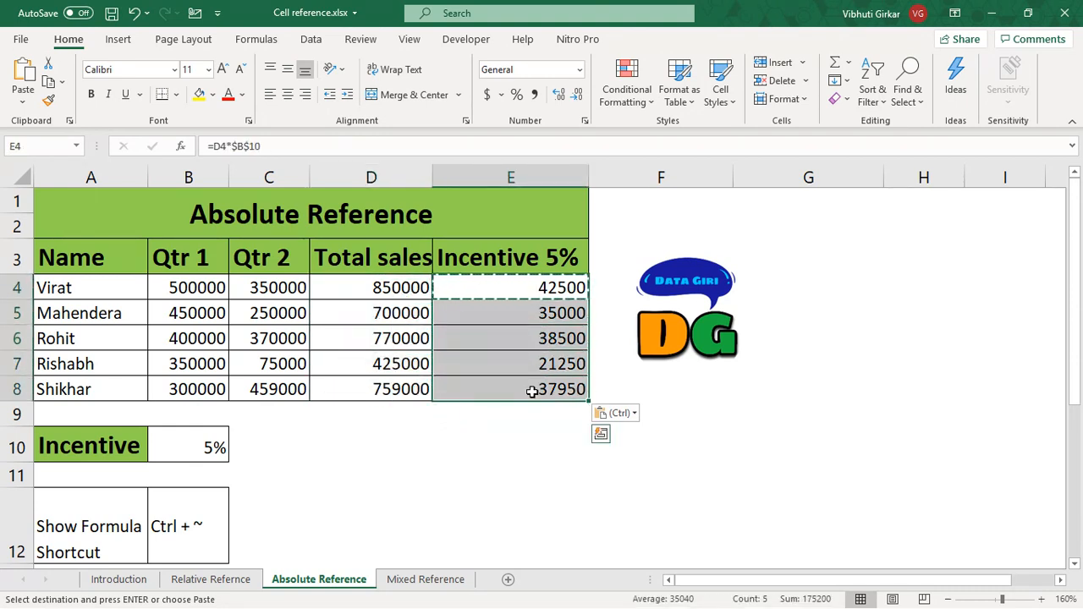
pyautogui.moveTo(411, 285); pyautogui.dragTo(412, 395)
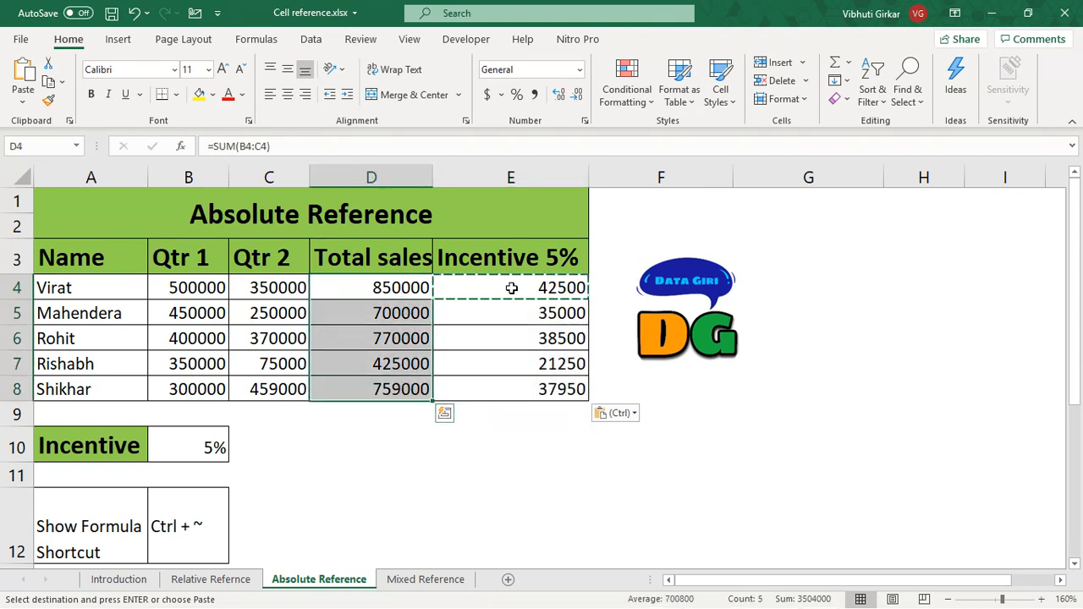
pyautogui.moveTo(508, 285); pyautogui.dragTo(531, 382)
pyautogui.click(611, 283)
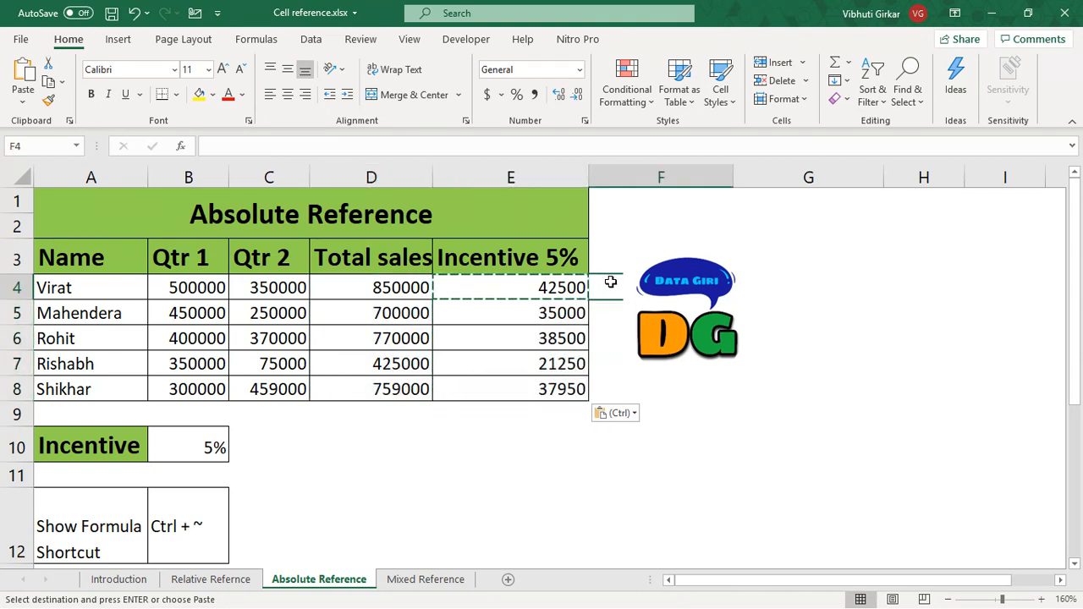
# - Review the formula in E4 and move the Data Giri logo from column F into column G
pyautogui.click(568, 290)
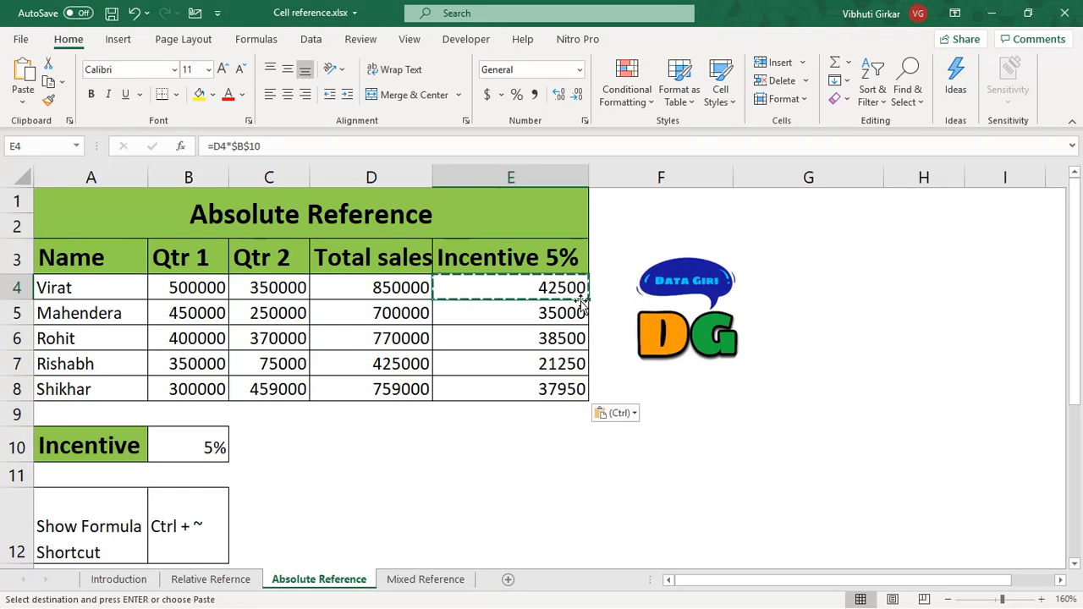
pyautogui.press('F2')
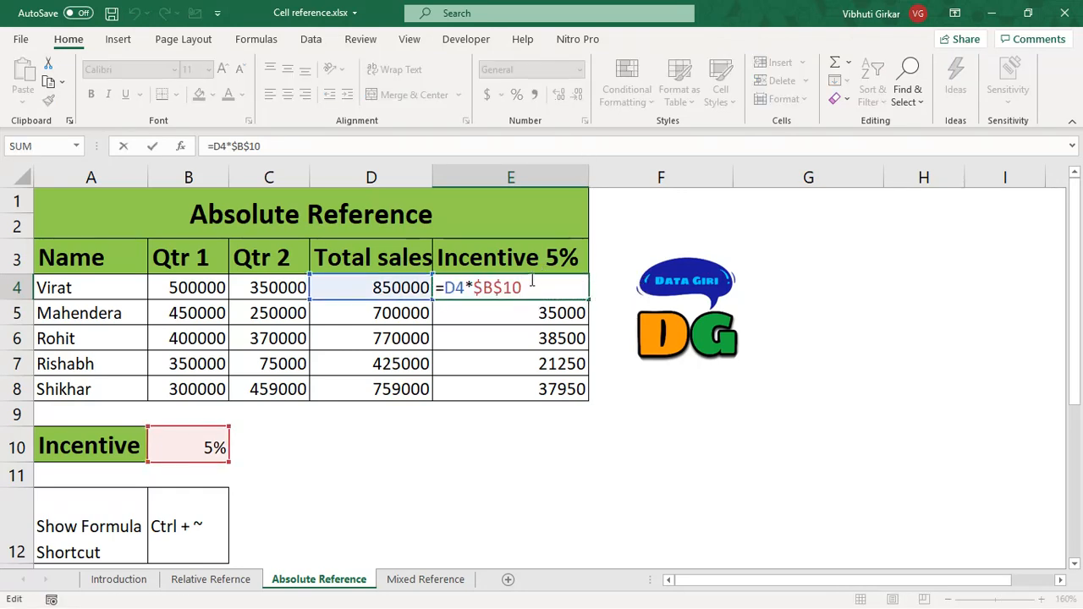
pyautogui.moveTo(689, 310); pyautogui.dragTo(862, 318)
# - Change the incentive formula in E4 to =D4*$B10, locking only the column of the incentive cell
pyautogui.click(563, 292)
pyautogui.doubleClick(541, 290)
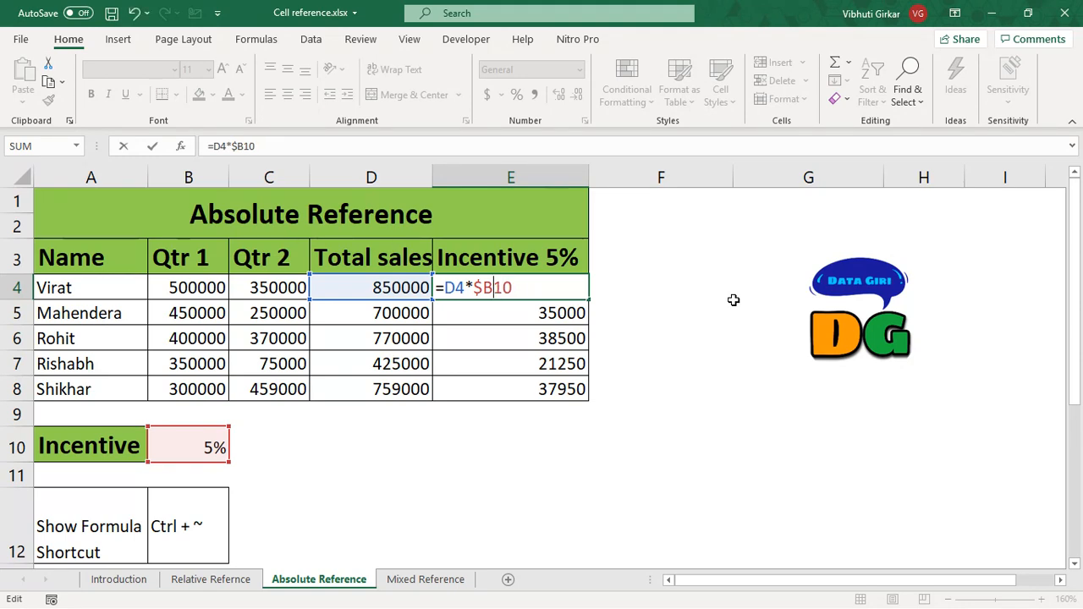
pyautogui.press('Return')
# - Copy the E4 formula one cell across into F4 and inspect the cell references in the copy
pyautogui.press('Up')
pyautogui.hotkey('ctrl', 'c')
pyautogui.press('Right')
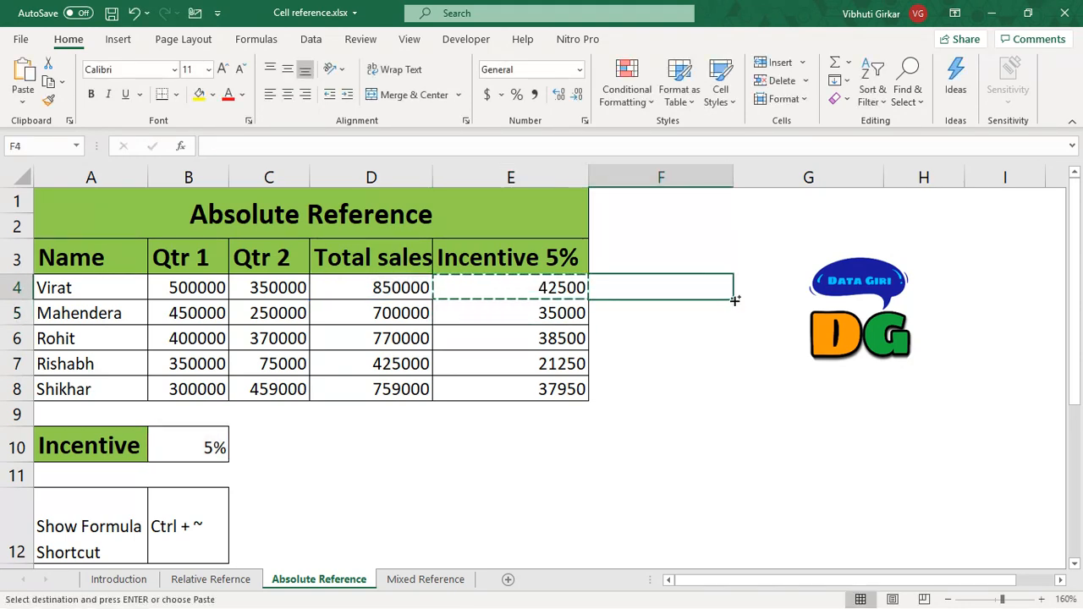
pyautogui.hotkey('ctrl', 'v')
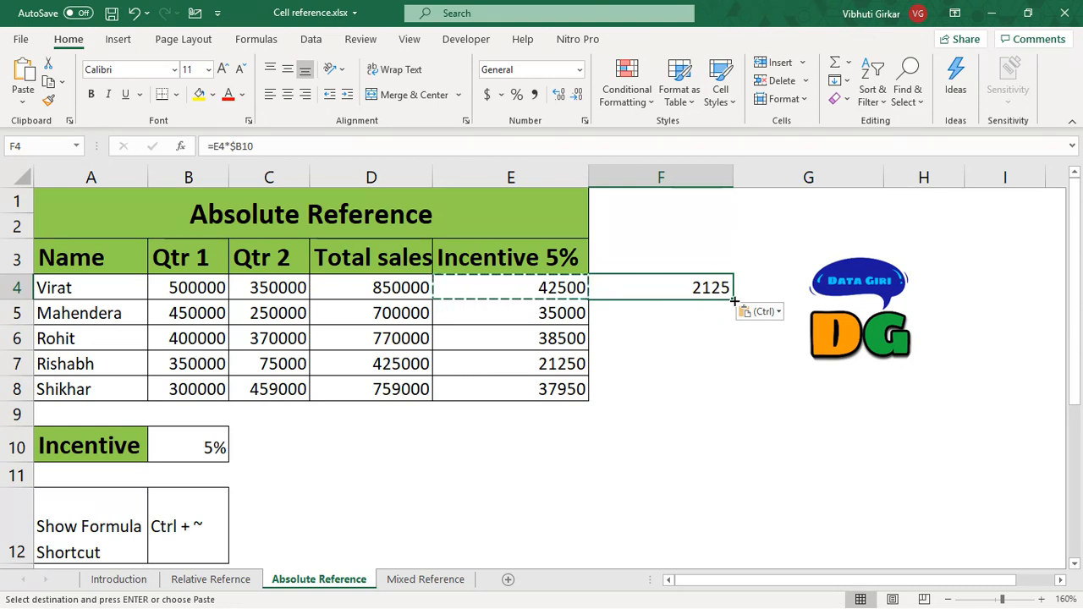
pyautogui.press('F2')
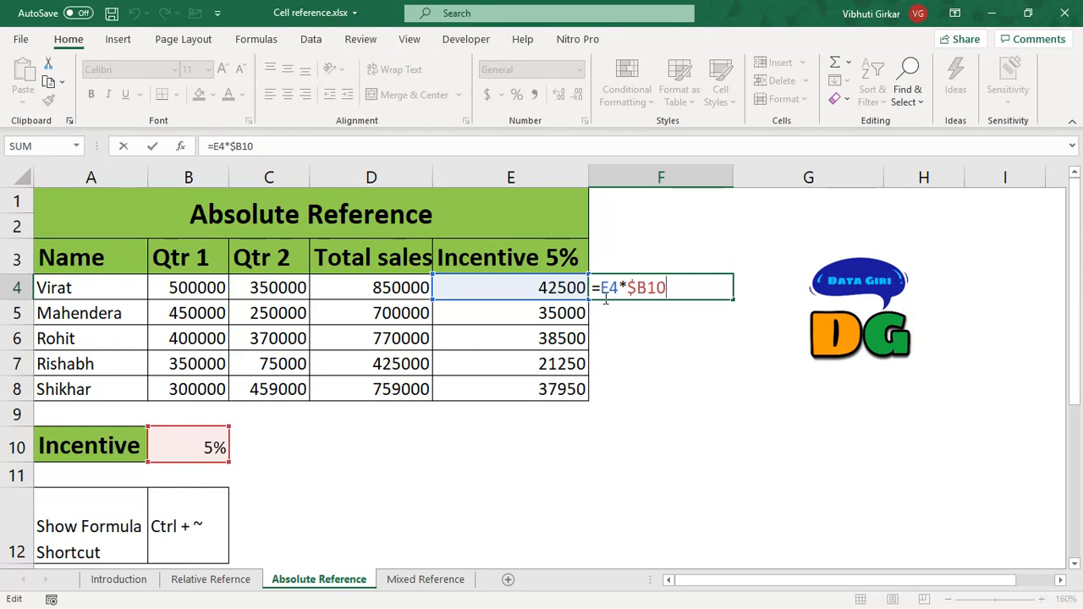
pyautogui.press('Return')
# - Recheck the column-locked formula in E4, copy it into F4 again and compare the references
pyautogui.press('Left')
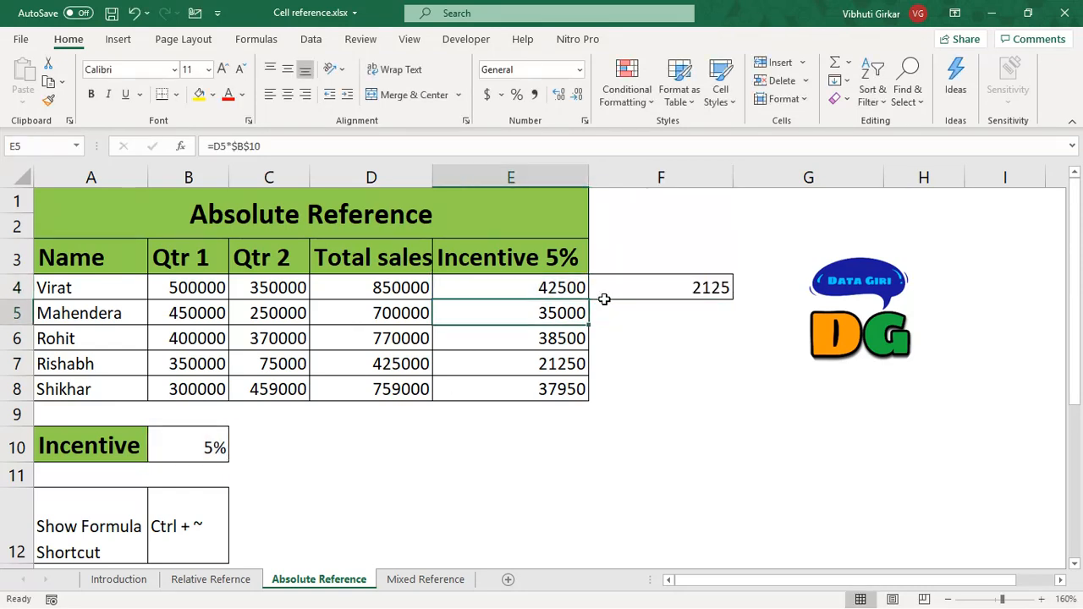
pyautogui.press('Up')
pyautogui.press('F2')
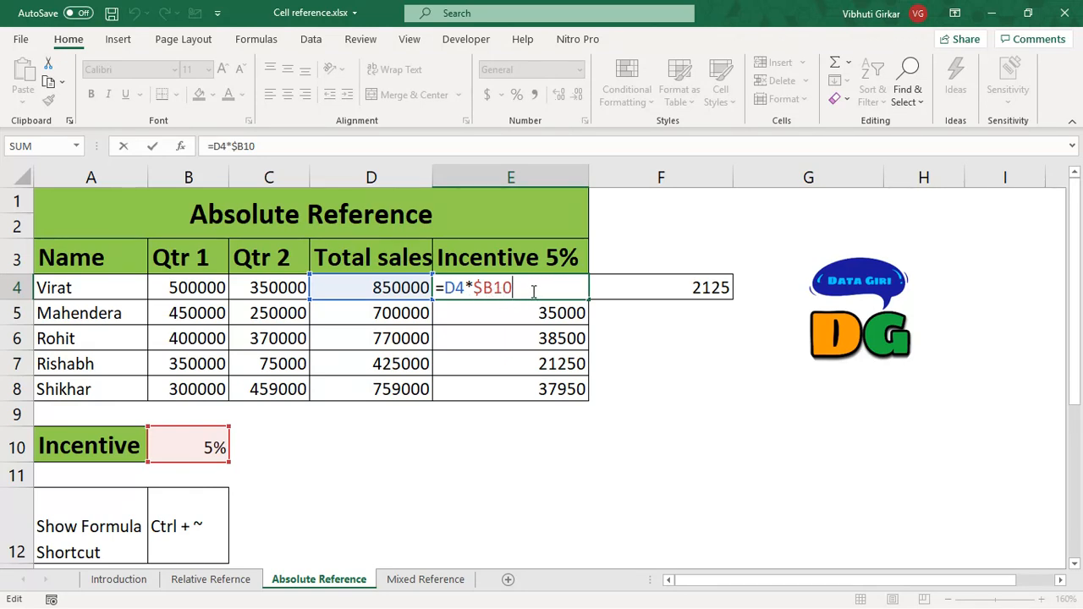
pyautogui.hotkey('ctrl', 'Return')
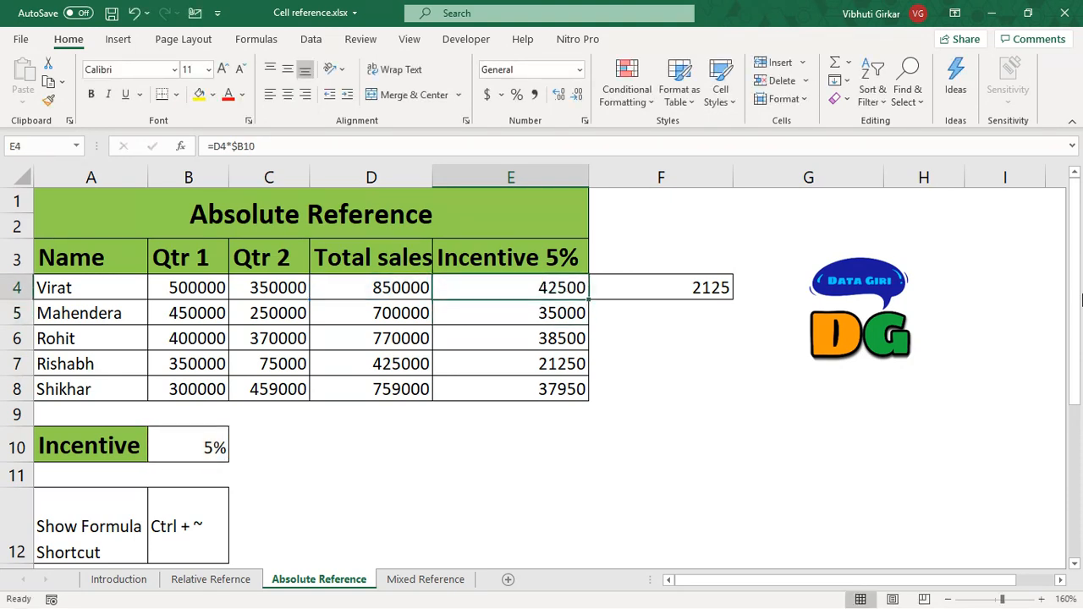
pyautogui.hotkey('ctrl', 'c')
pyautogui.press('Right')
pyautogui.hotkey('ctrl', 'v')
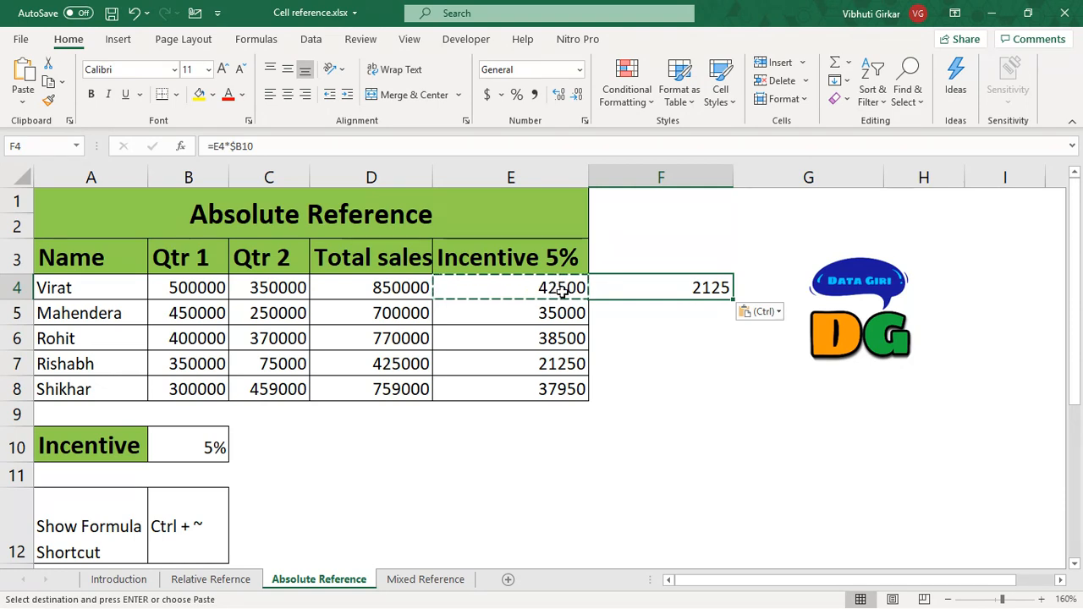
pyautogui.doubleClick(699, 287)
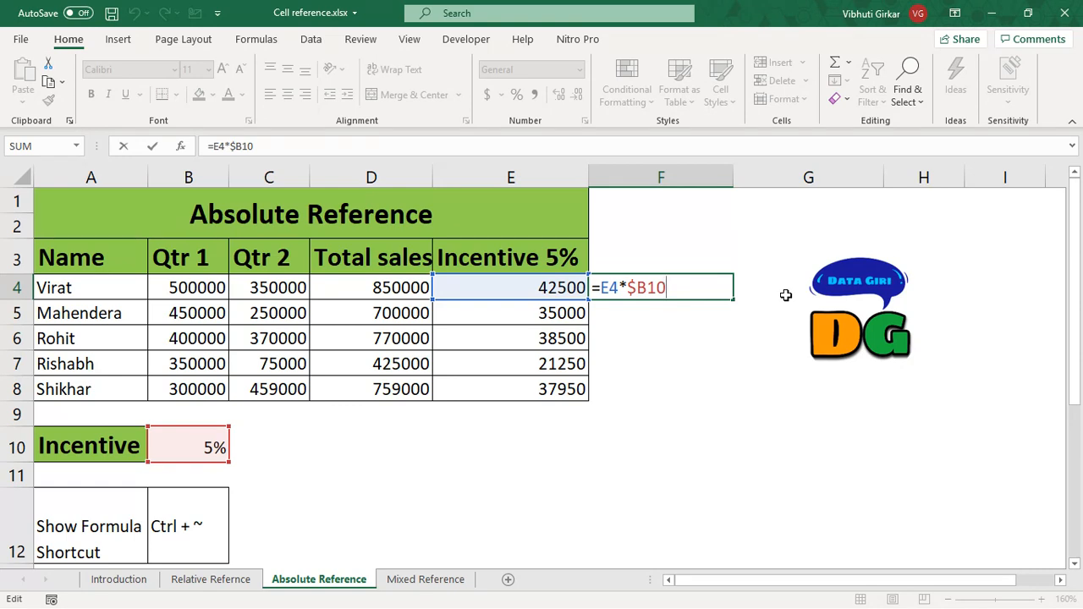
pyautogui.press('Return')
# - Clear the test formula from F4 and remove its border by copying the blank cell F3 over it
pyautogui.press('Up')
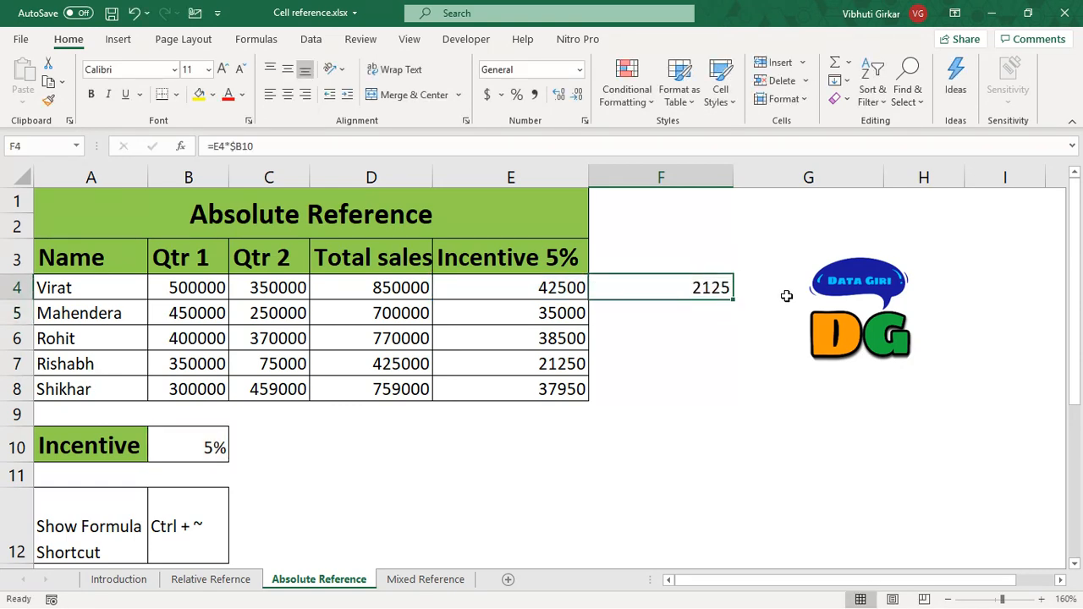
pyautogui.press('Delete')
pyautogui.press('Left')
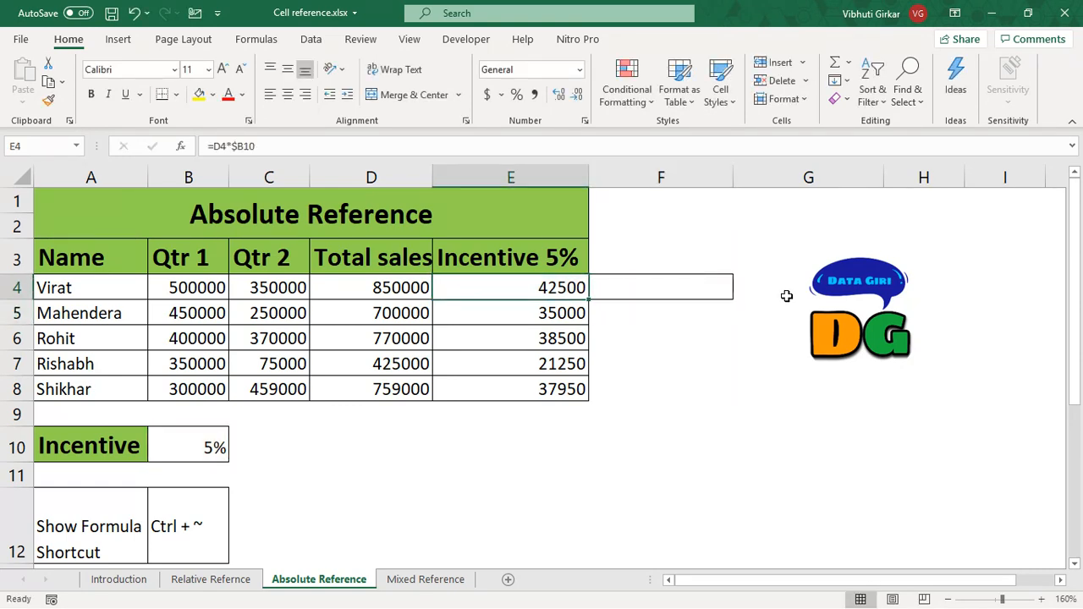
pyautogui.press('F2')
pyautogui.press('Escape')
pyautogui.press('Right')
pyautogui.press('Up')
pyautogui.hotkey('ctrl', 'c')
pyautogui.press('Down')
pyautogui.hotkey('ctrl', 'v')
pyautogui.press('Left')
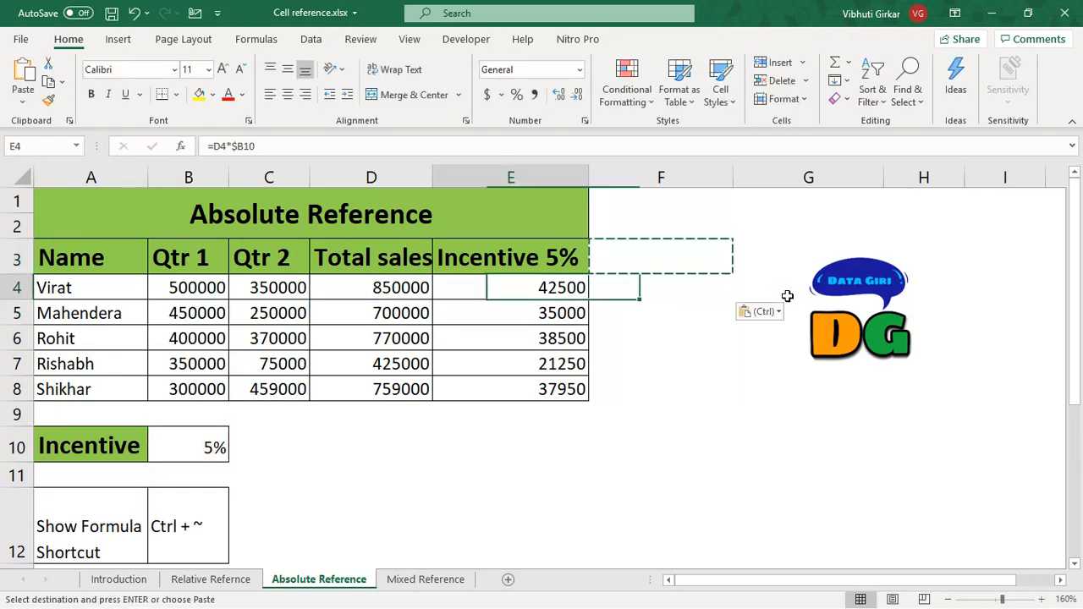
pyautogui.press('Escape')
# - Copy the column-locked formula from E4 into E5, and paste it on through E8
pyautogui.hotkey('ctrl', 'c')
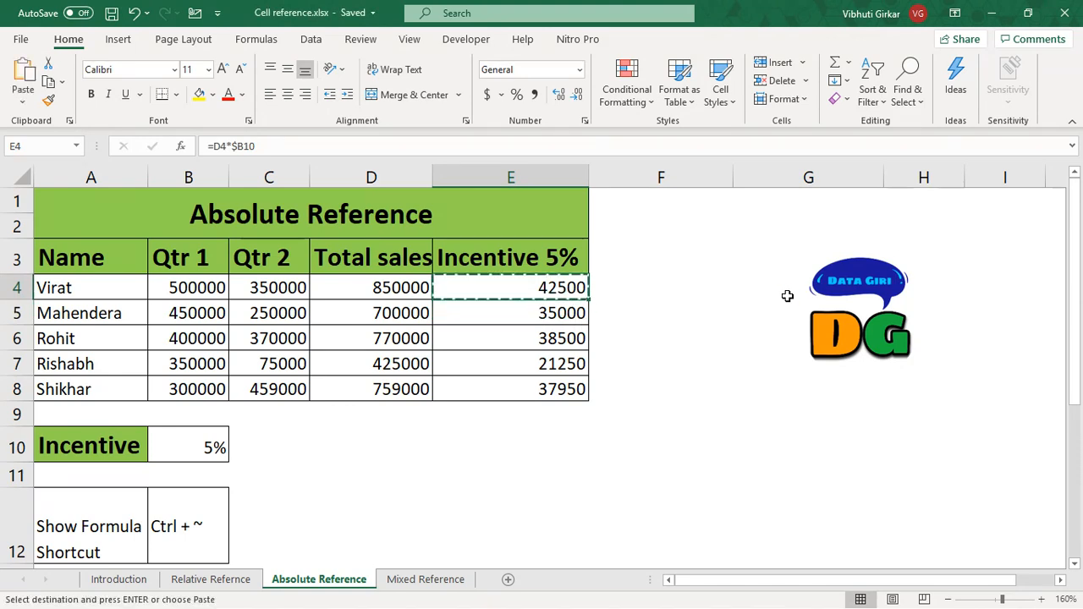
pyautogui.press('Down')
pyautogui.hotkey('ctrl', 'v')
pyautogui.hotkey('ctrl', 'c')
pyautogui.hotkey('shift', 'Down')
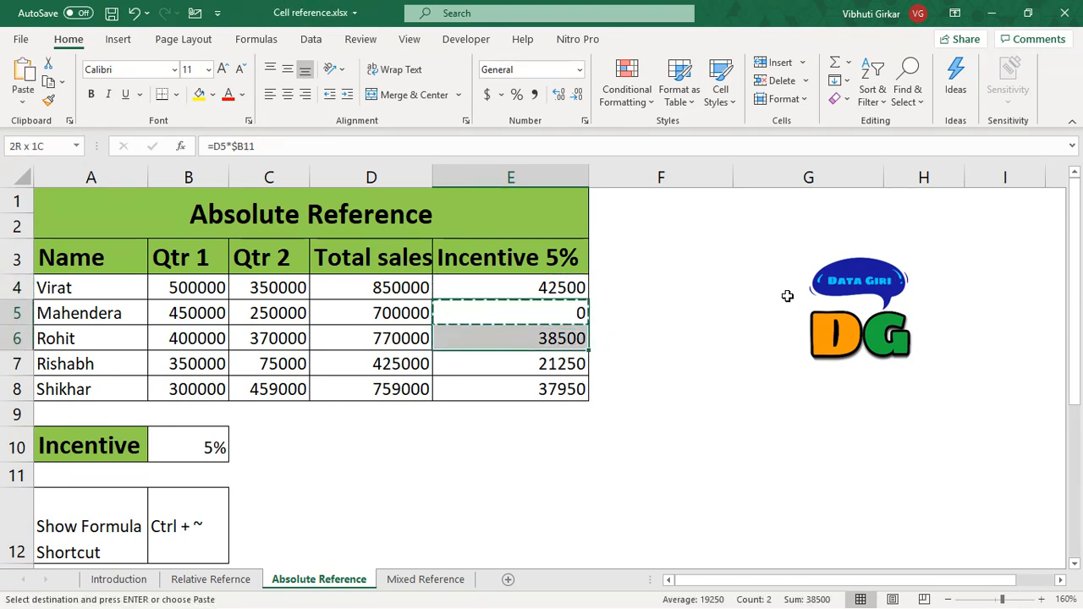
pyautogui.hotkey('shift', 'Down')
pyautogui.hotkey('shift', 'Down')
pyautogui.hotkey('ctrl', 'v')
# - Change the incentive formula in E4 to =D4*B$10, locking only the row of the incentive cell
pyautogui.press('Up')
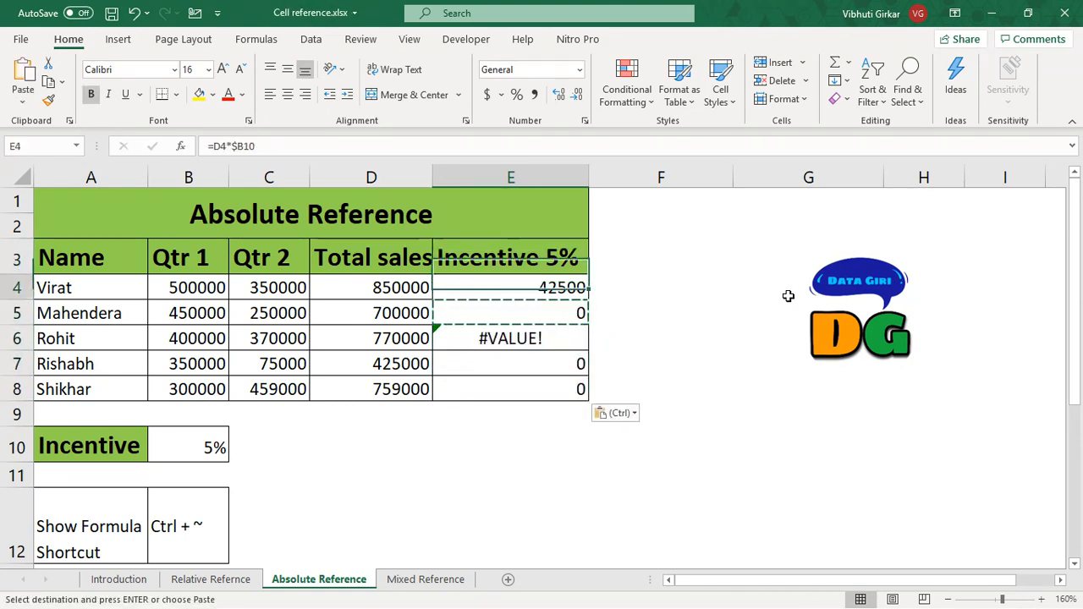
pyautogui.press('F2')
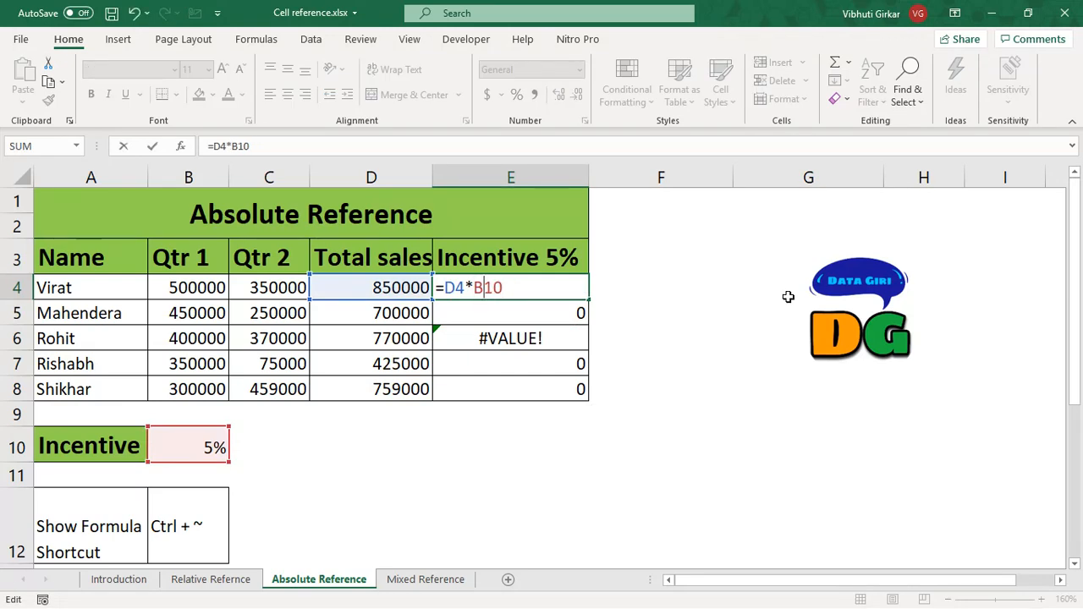
pyautogui.write('$')
pyautogui.hotkey('ctrl', 'Return')
# - Copy the row-locked formula in E4 and paste it over the incentive range E4:E8
pyautogui.hotkey('ctrl', 'c')
pyautogui.hotkey('shift', 'Down')
pyautogui.hotkey('shift', 'Down')
pyautogui.hotkey('shift', 'Down')
pyautogui.hotkey('shift', 'Down')
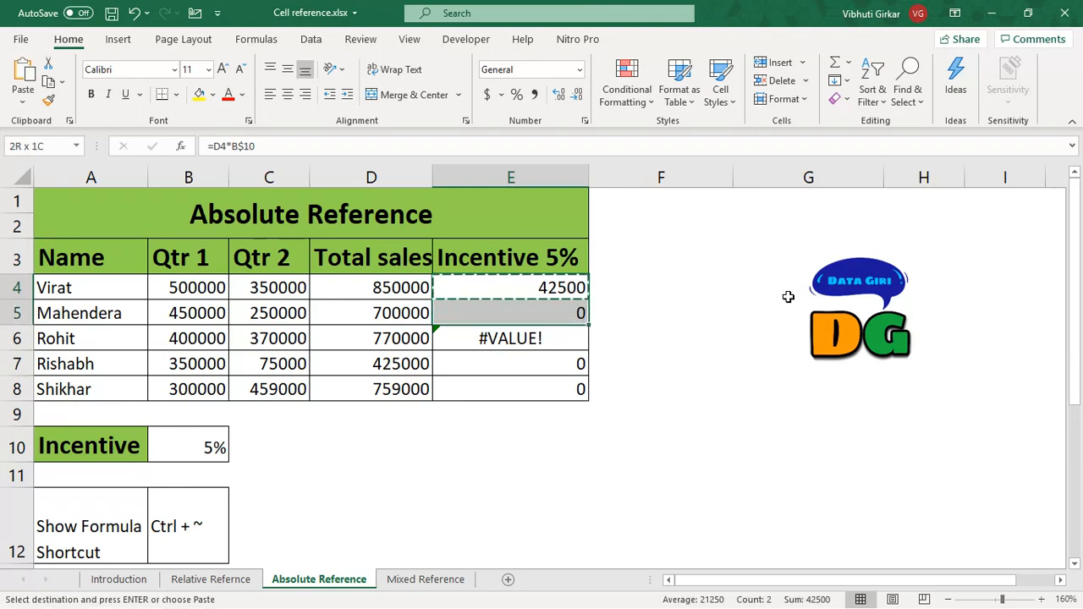
pyautogui.hotkey('ctrl', 'v')
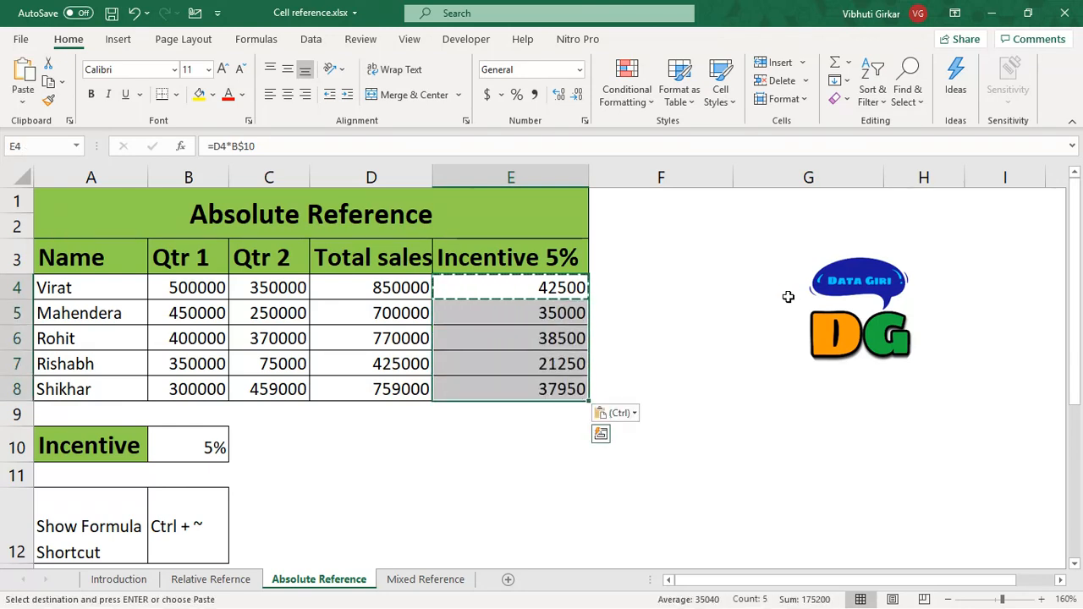
# - Step through the pasted incentive cells in column E to examine how the row-locked B$10 reference behaves
pyautogui.press('Down')
pyautogui.press('Down')
pyautogui.press('Up')
pyautogui.press('Up')
pyautogui.press('Up')
pyautogui.press('Down')
pyautogui.press('Down')
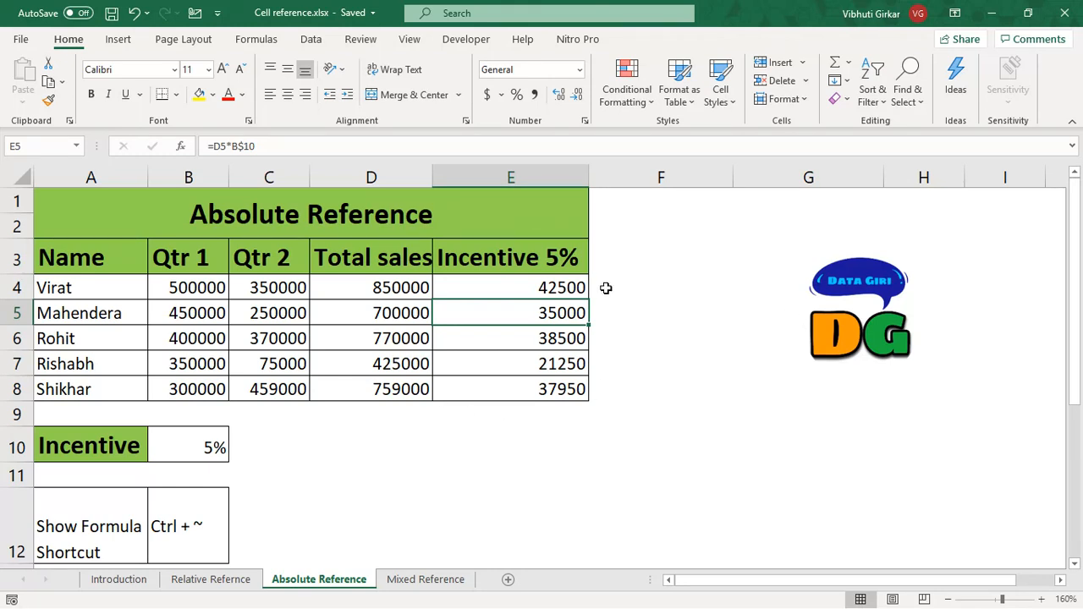
# - Open the Mixed Reference sheet and examine the empty multiplication table's row and column headings
pyautogui.click(424, 579)
pyautogui.click(300, 386)
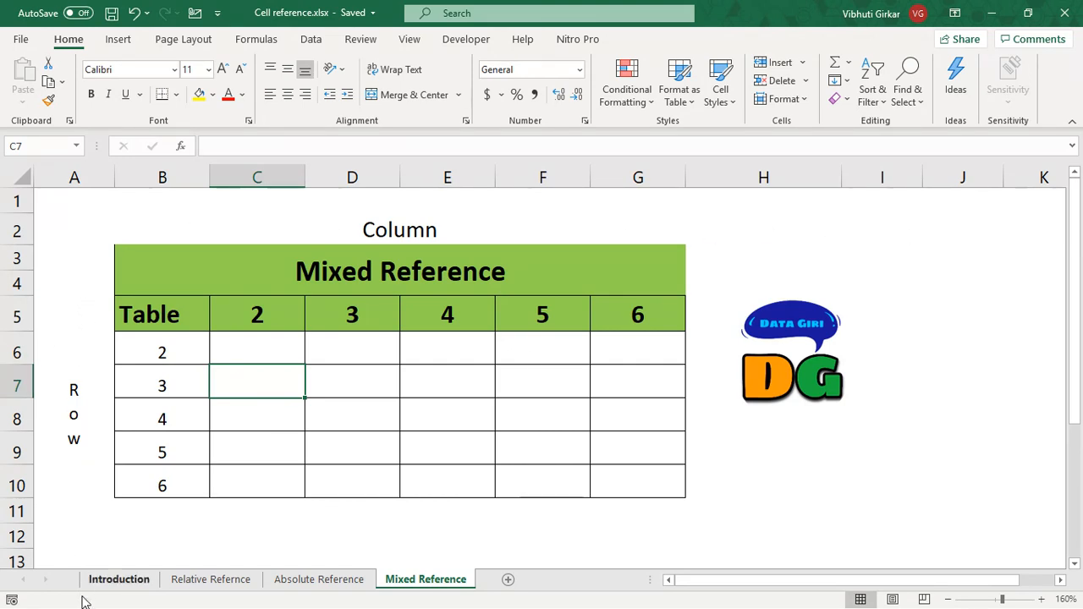
pyautogui.click(189, 347)
pyautogui.click(273, 319)
pyautogui.click(242, 352)
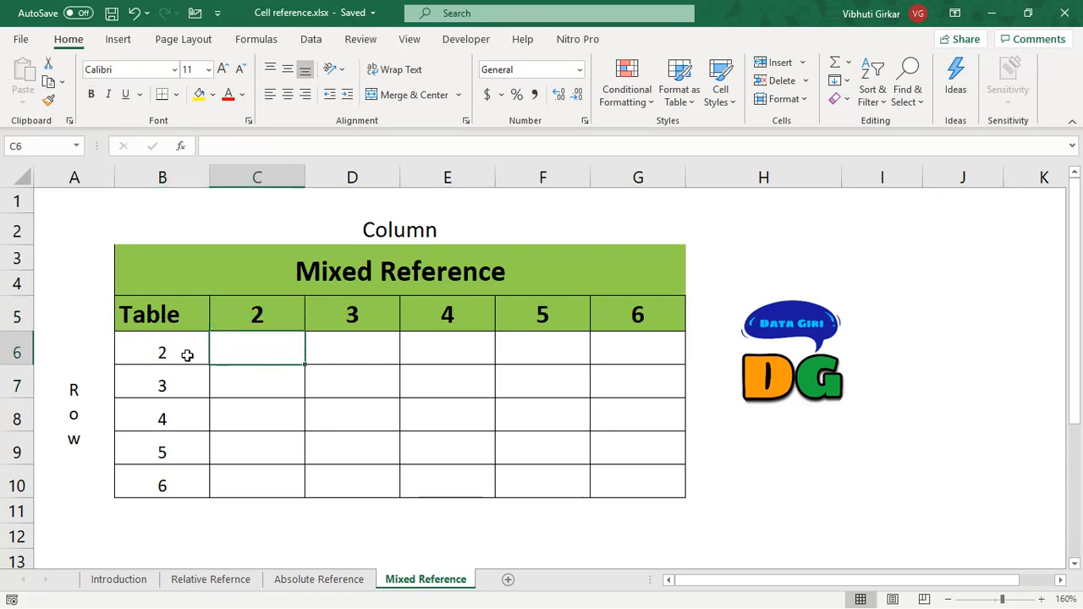
pyautogui.click(183, 350)
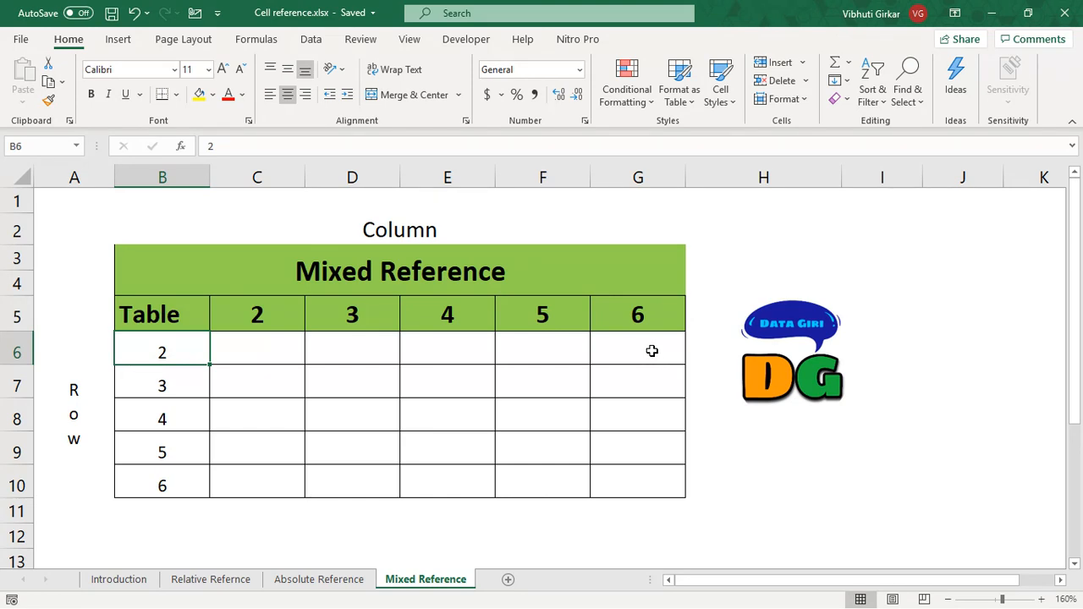
pyautogui.click(162, 386)
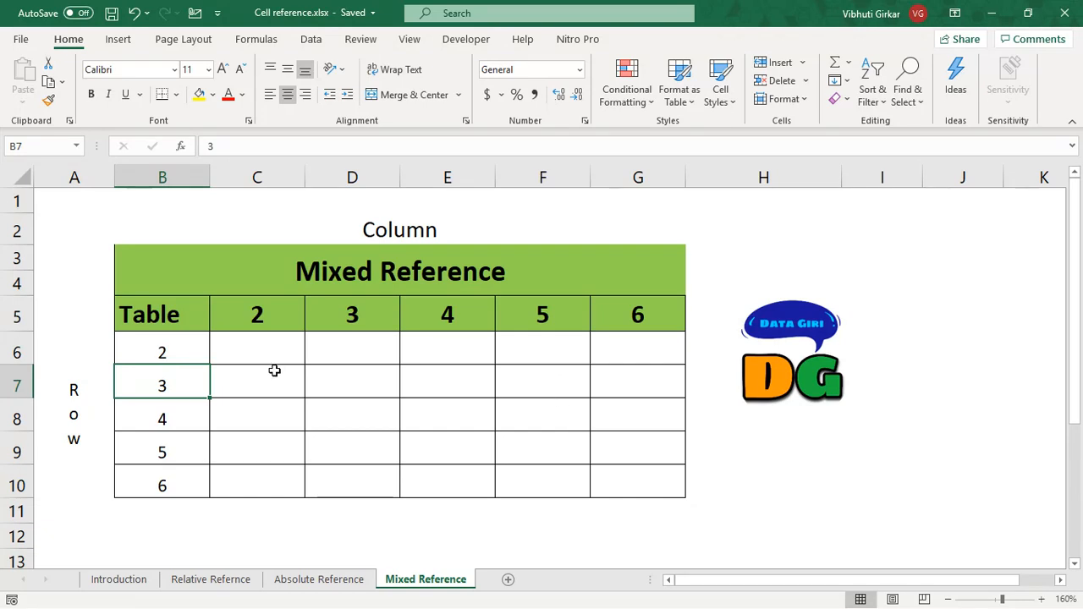
pyautogui.click(636, 381)
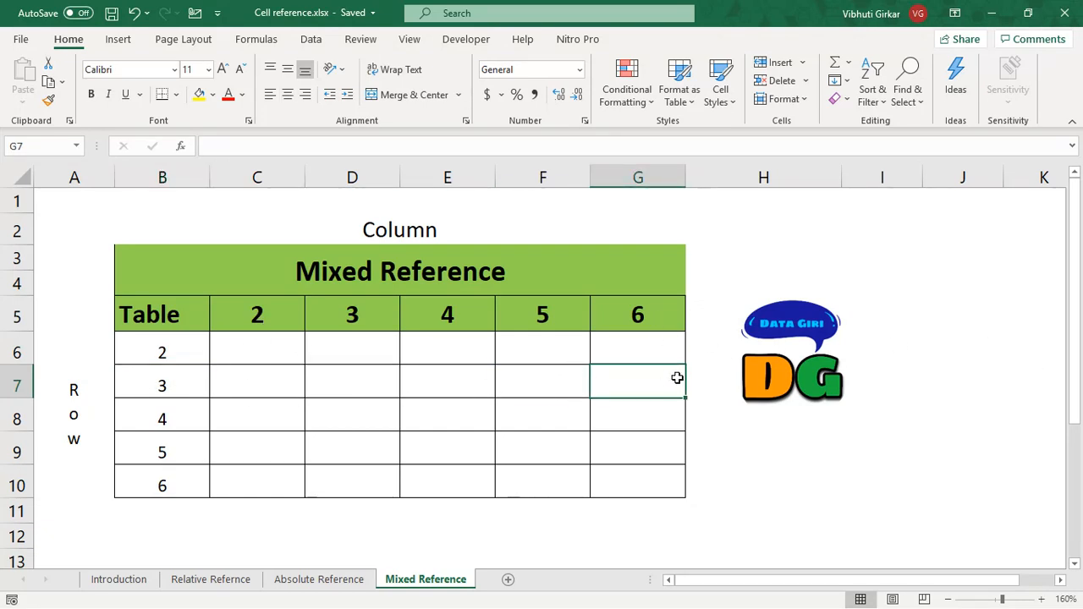
# - Enter the fully relative formula =B6*C5 in cell C6 of the multiplication table
pyautogui.click(254, 347)
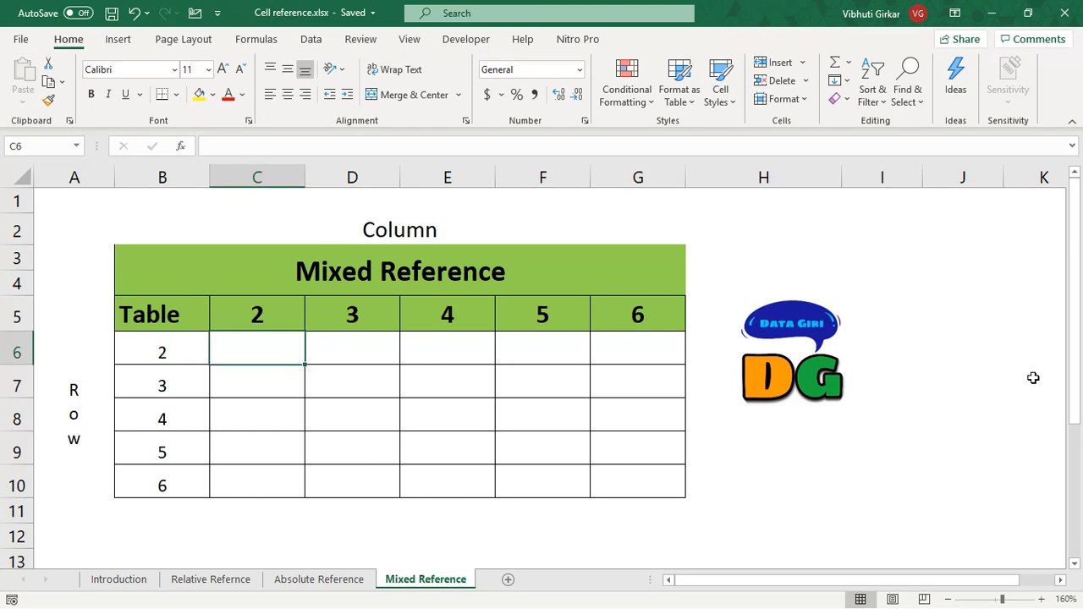
pyautogui.write('=')
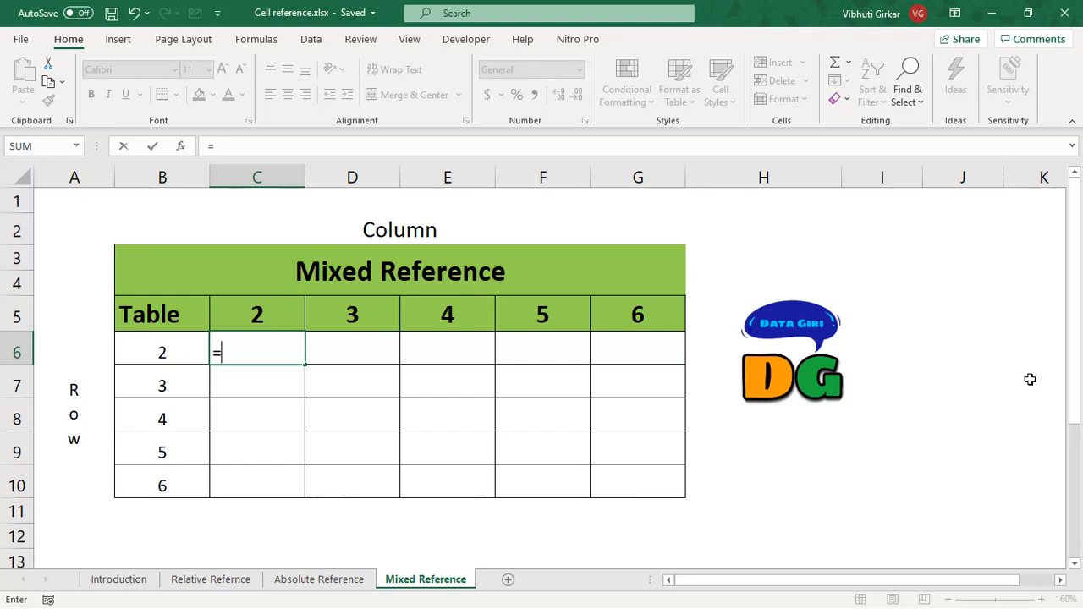
pyautogui.press('BackSpace')
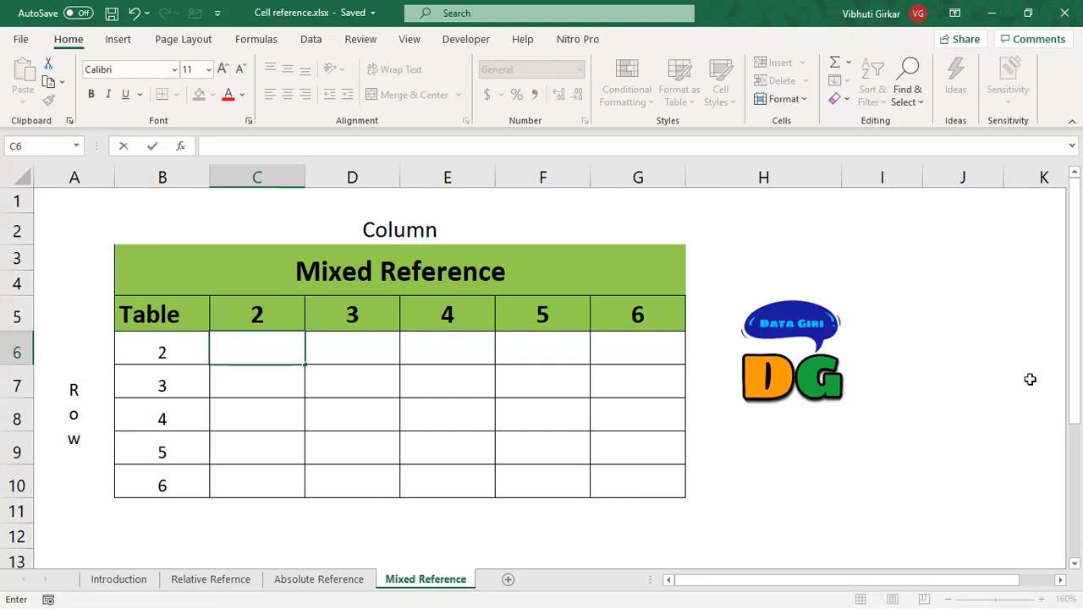
pyautogui.write('=')
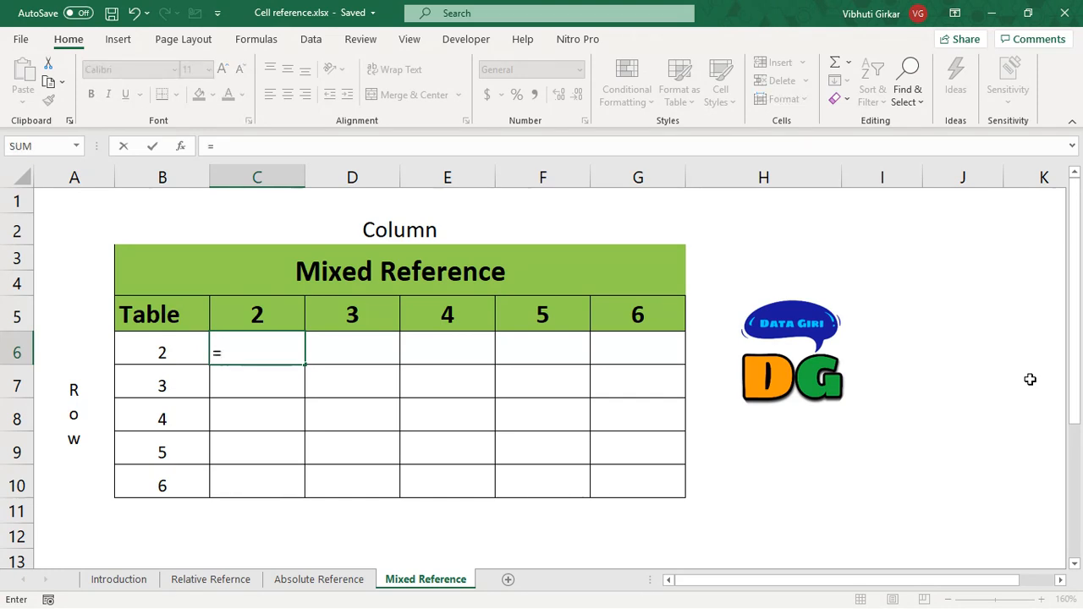
pyautogui.press('Left')
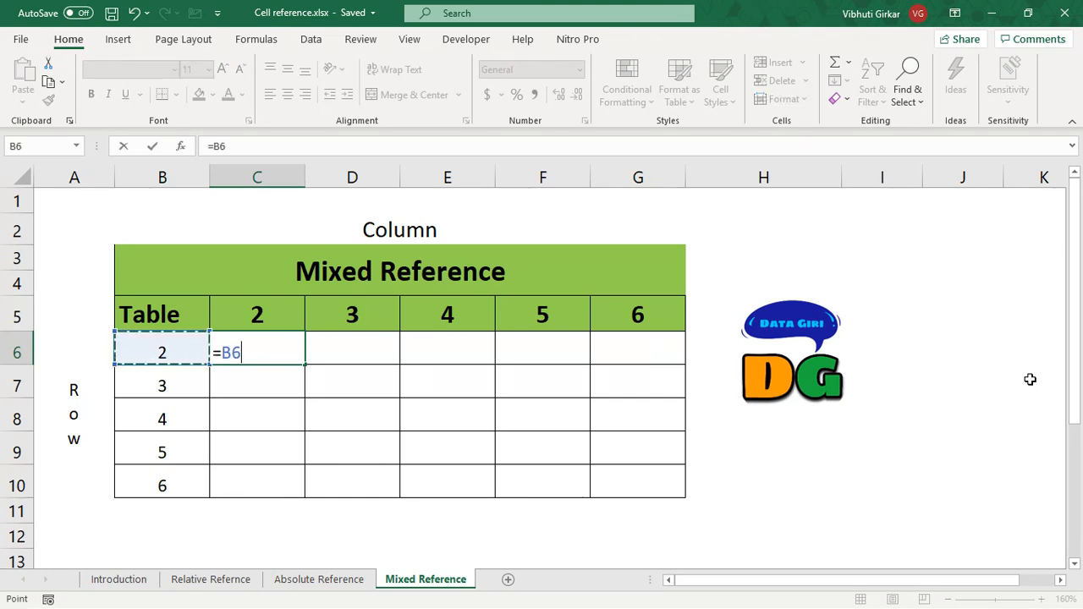
pyautogui.write('*')
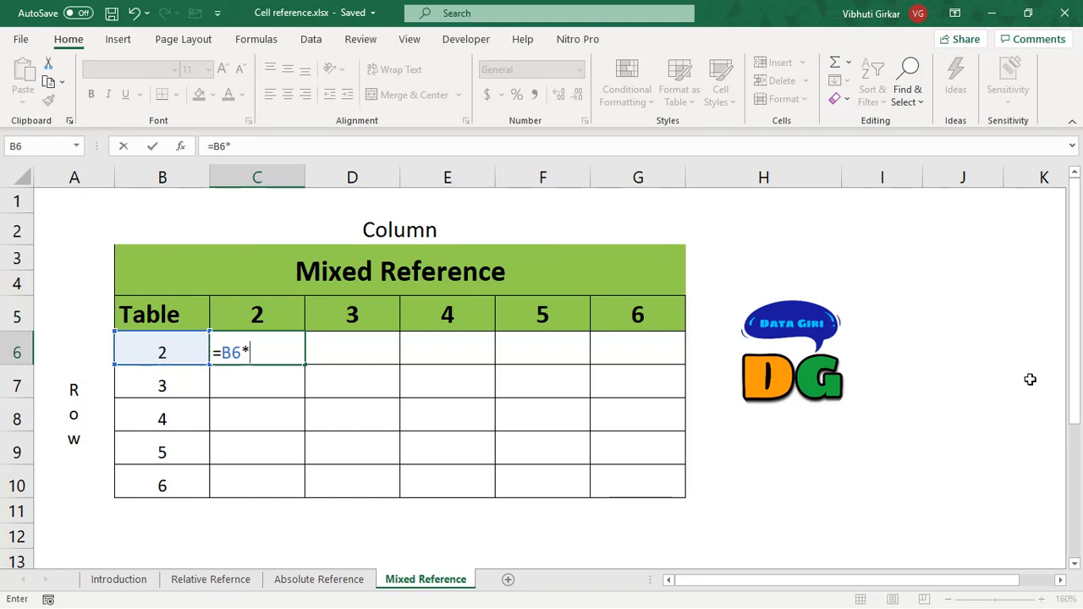
pyautogui.click(268, 311)
pyautogui.hotkey('ctrl', 'Return')
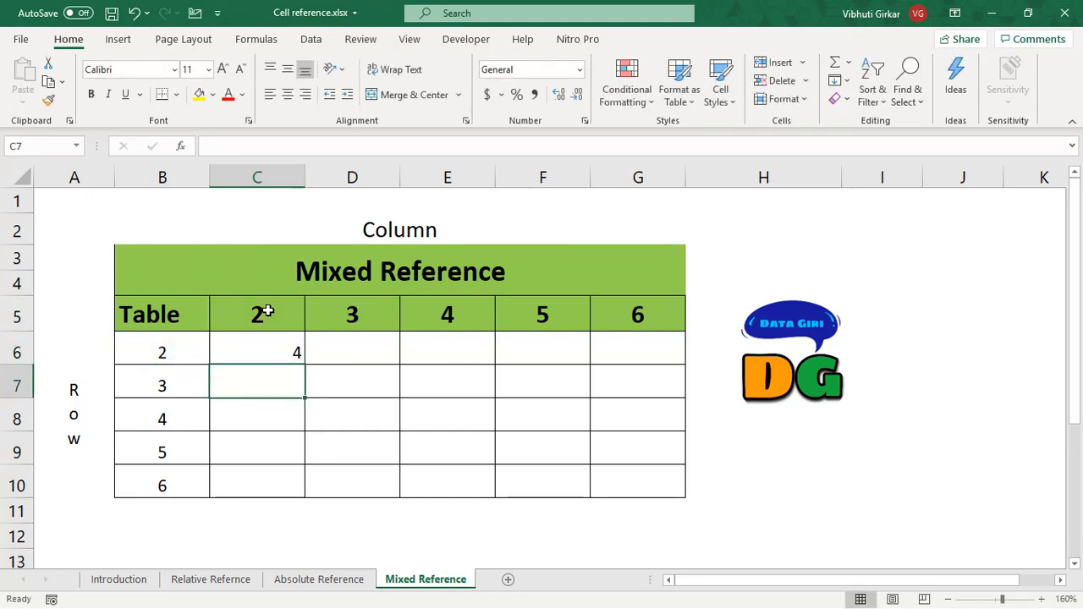
# - Copy the relative formula in C6 and paste it across the row range C6:G6
pyautogui.hotkey('ctrl', 'c')
pyautogui.hotkey('shift', 'Right')
pyautogui.hotkey('shift', 'Right')
pyautogui.hotkey('shift', 'Right')
pyautogui.hotkey('shift', 'Right')
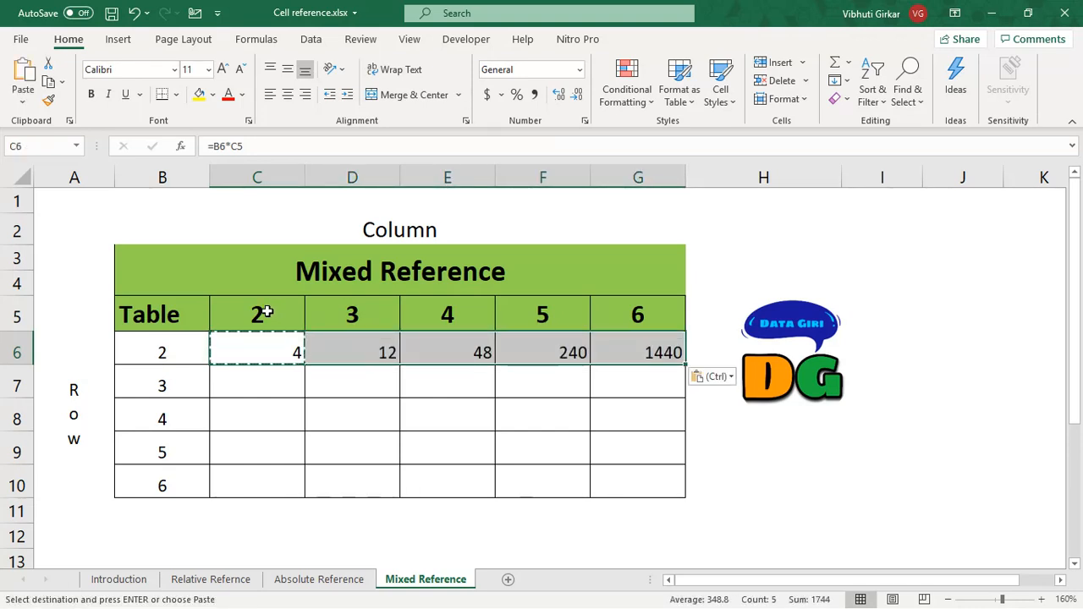
# - Show the sheet's formulas to examine how the references in C6 and D6 shift, and return to displaying values
pyautogui.click(243, 382)
pyautogui.click(223, 350)
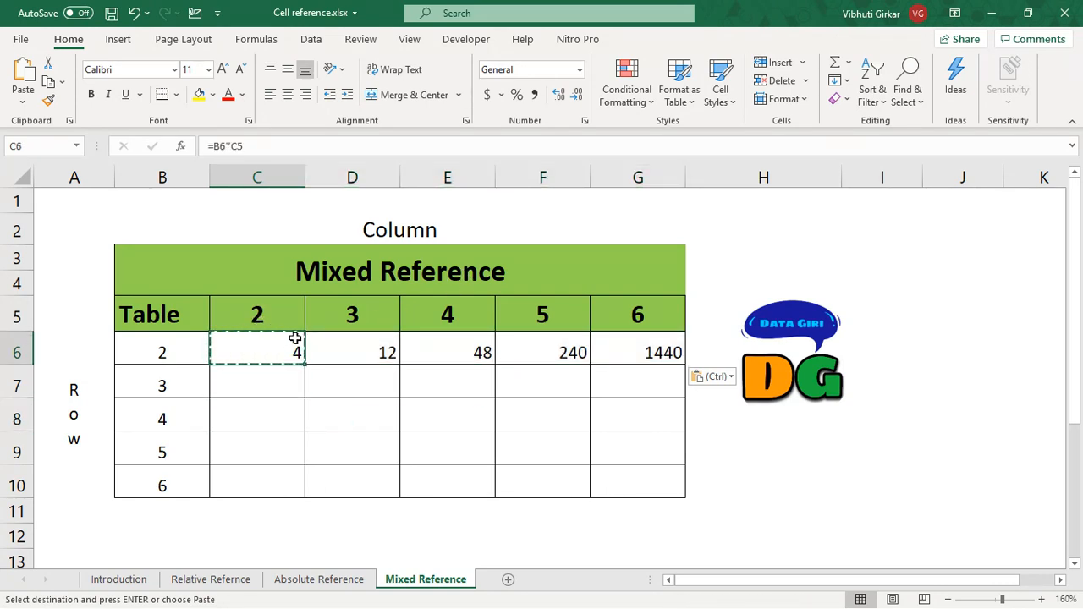
pyautogui.hotkey('ctrl', '`')
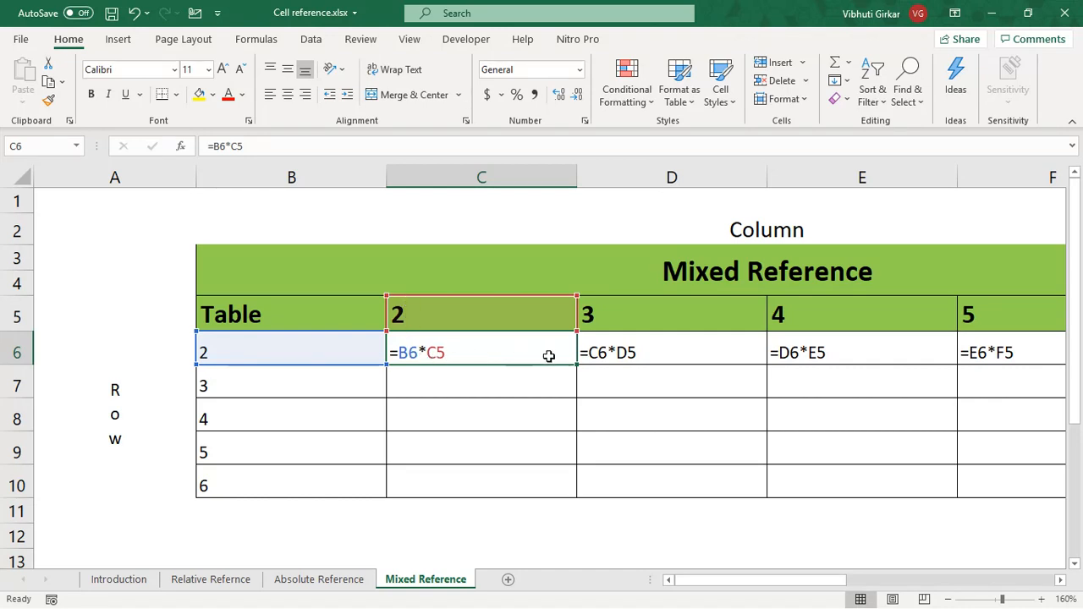
pyautogui.click(613, 364)
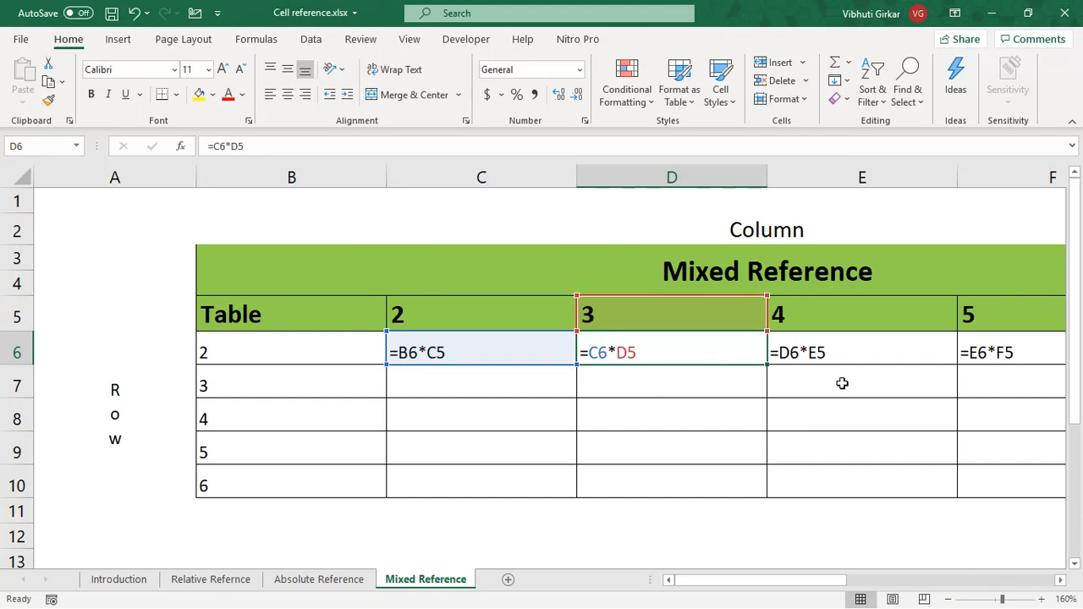
pyautogui.hotkey('ctrl', '`')
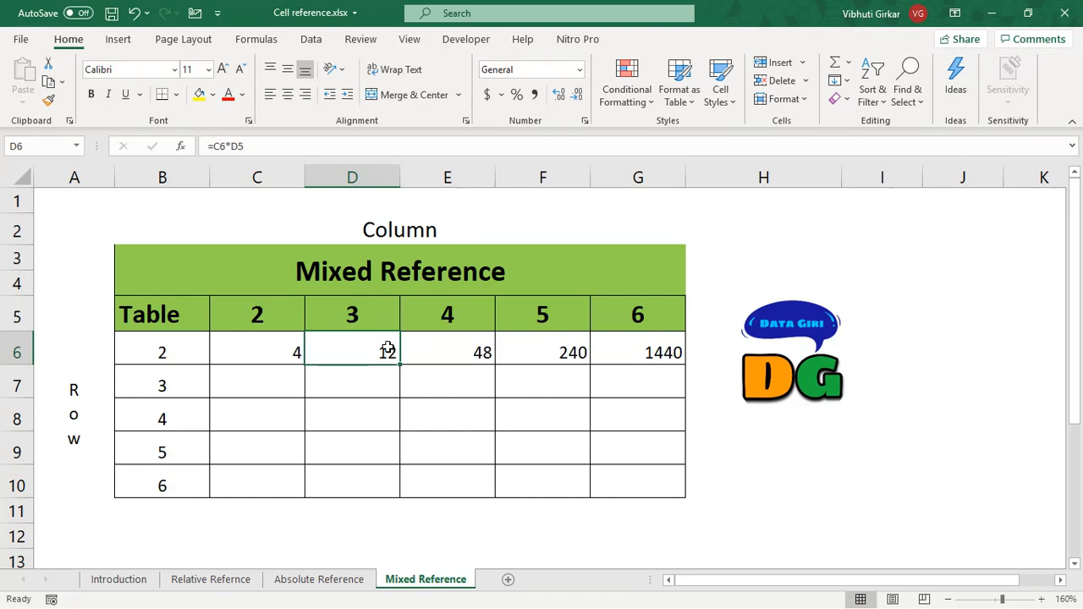
# - Clear the relative formulas from C6:G6
pyautogui.click(228, 343)
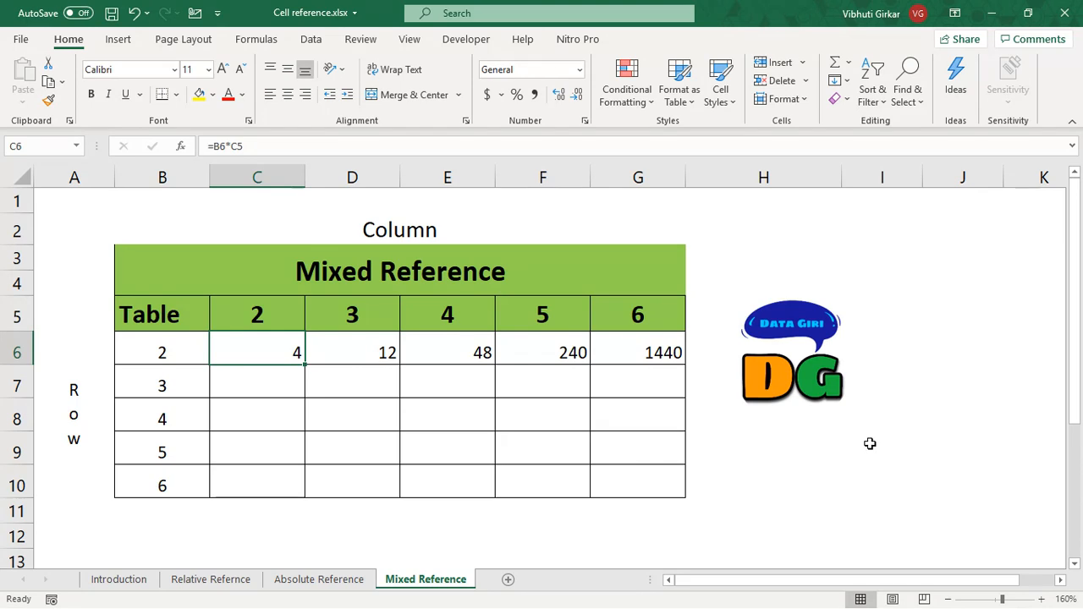
pyautogui.hotkey('shift', 'Right')
pyautogui.hotkey('shift', 'Right')
pyautogui.hotkey('shift', 'Right')
pyautogui.hotkey('shift', 'Right')
pyautogui.press('Delete')
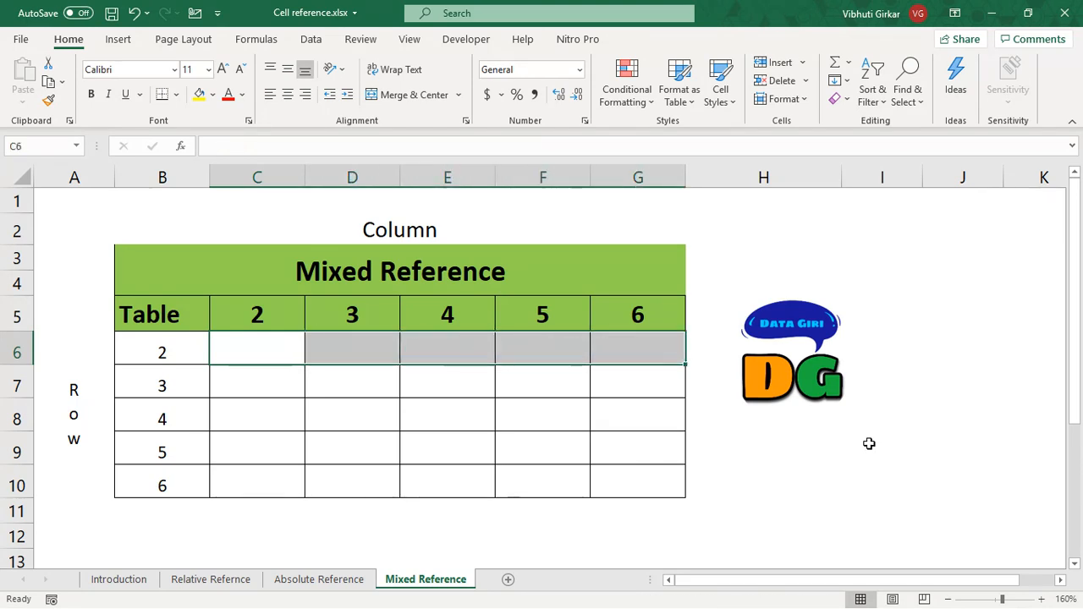
# - Start a formula in C6 that multiplies the row heading B6 by the column heading C5
pyautogui.hotkey('shift', 'Left')
pyautogui.hotkey('shift', 'Left')
pyautogui.hotkey('shift', 'Left')
pyautogui.hotkey('shift', 'Left')
pyautogui.write('=')
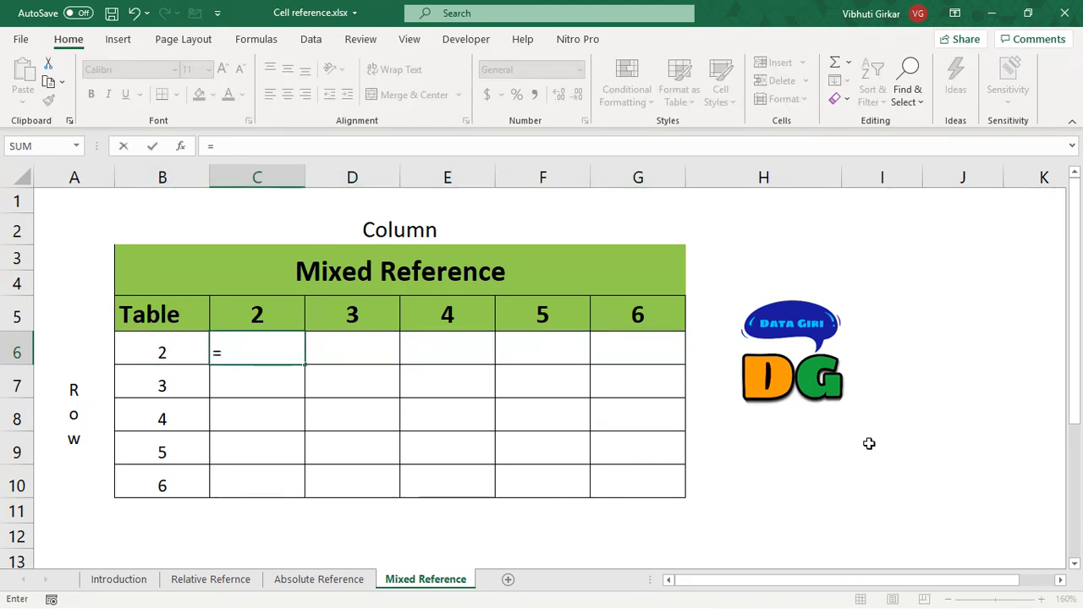
pyautogui.press('Left')
pyautogui.write('*')
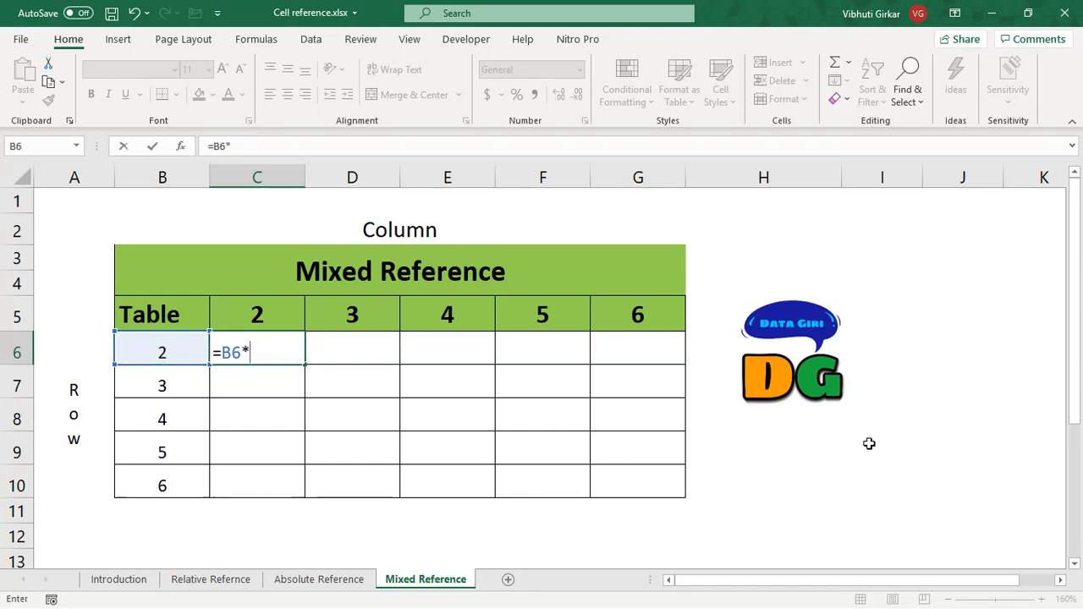
pyautogui.press('Up')
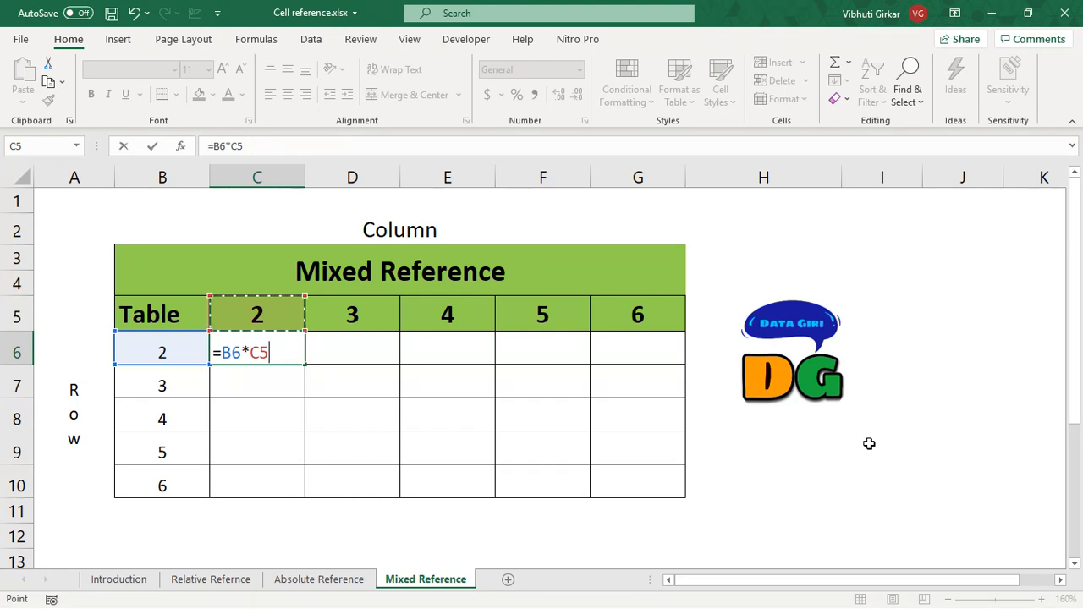
pyautogui.press('Left')
pyautogui.press('Left')
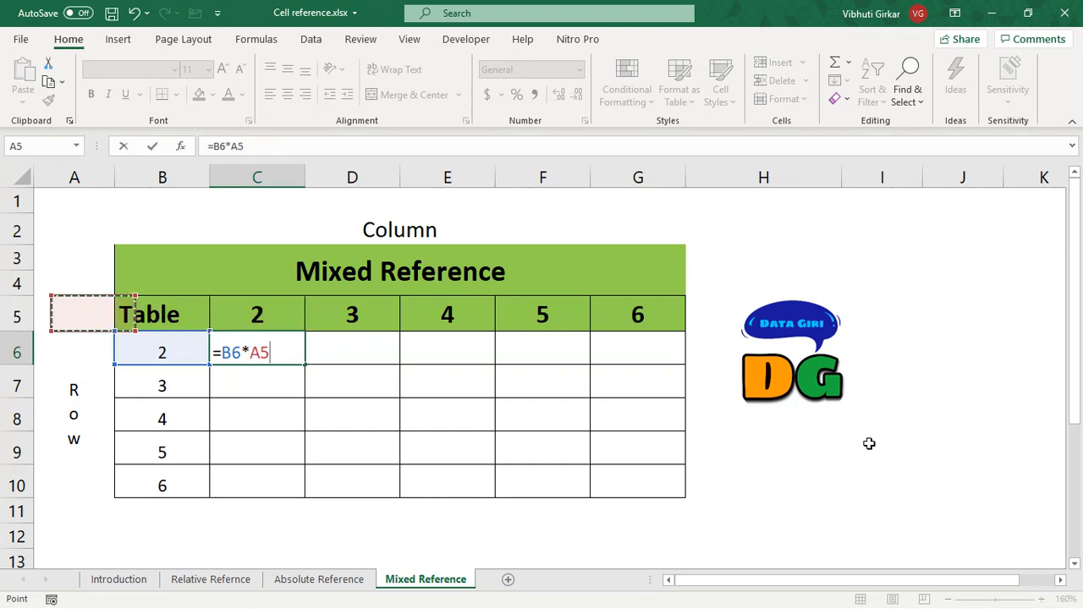
pyautogui.press('Right')
pyautogui.press('Right')
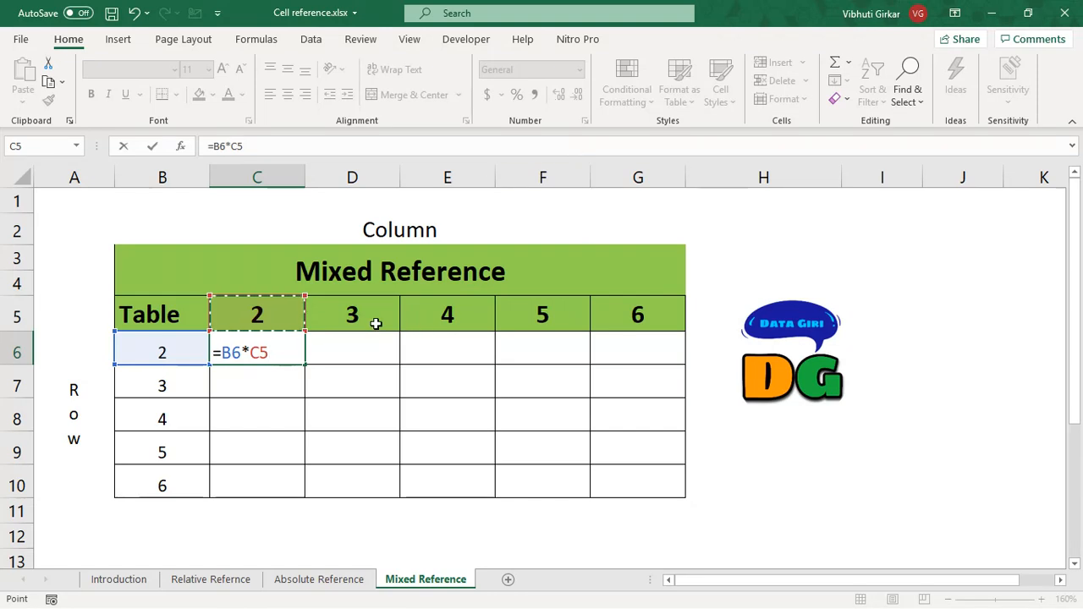
# - Lock column B and row 5 in the C6 formula so it reads =$B6*C$5
pyautogui.click(223, 351)
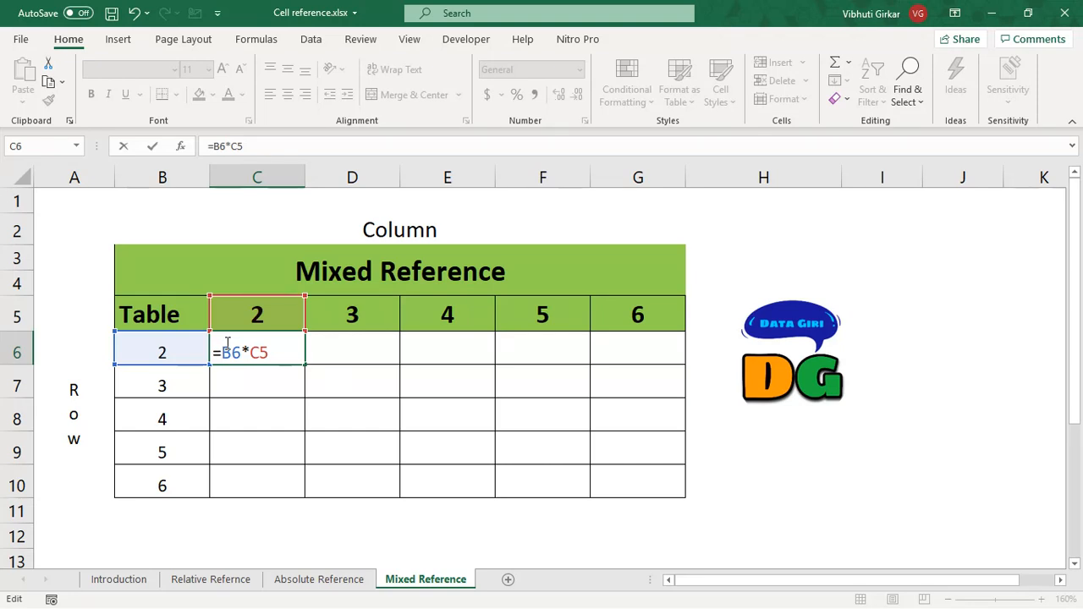
pyautogui.write('$')
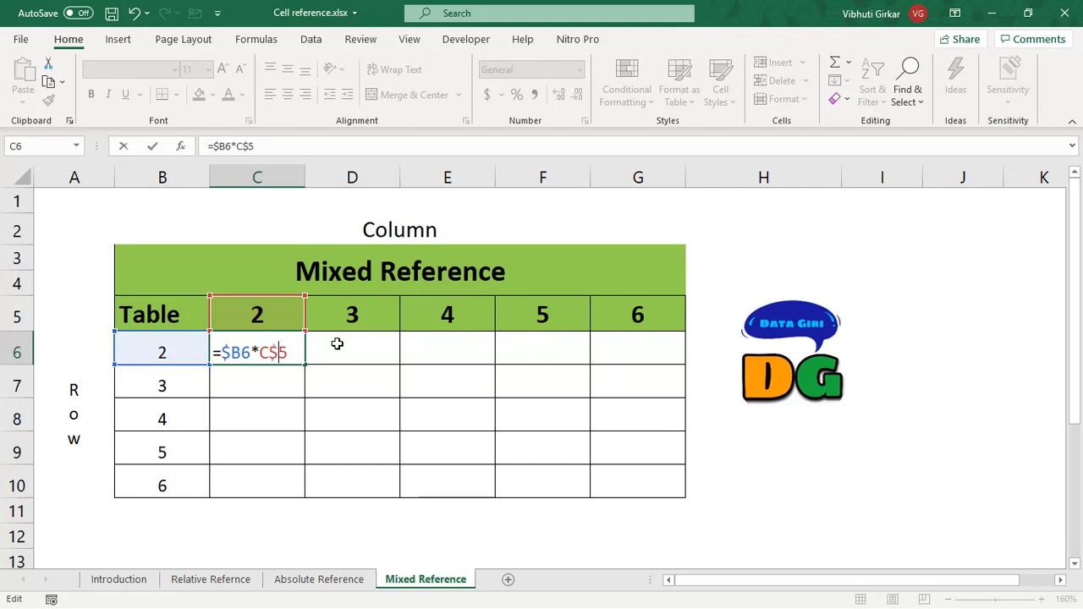
pyautogui.press('Return')
pyautogui.press('Up')
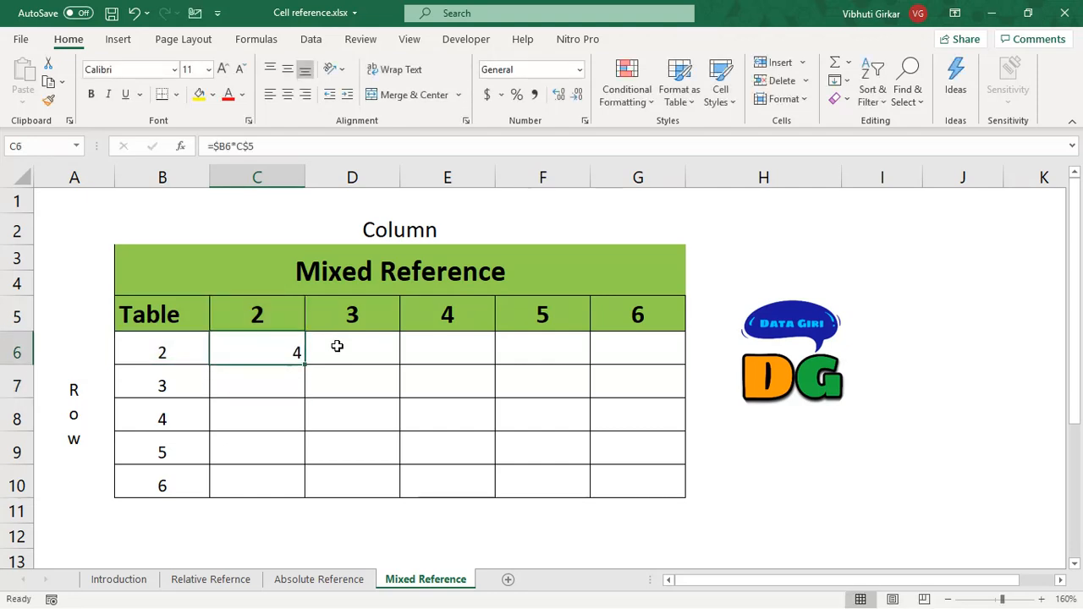
# - Copy the mixed-reference formula in C6 and paste it across C6:G6
pyautogui.hotkey('ctrl', 'c')
pyautogui.hotkey('shift', 'Right')
pyautogui.hotkey('shift', 'Right')
pyautogui.hotkey('shift', 'Right')
pyautogui.hotkey('shift', 'Right')
pyautogui.hotkey('ctrl', 'v')
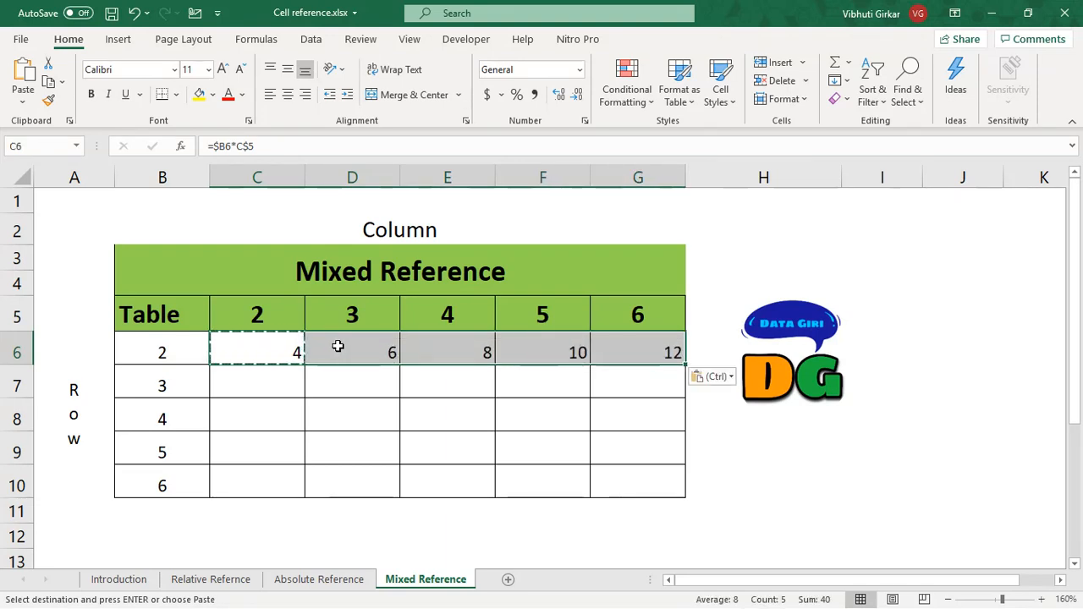
pyautogui.click(169, 355)
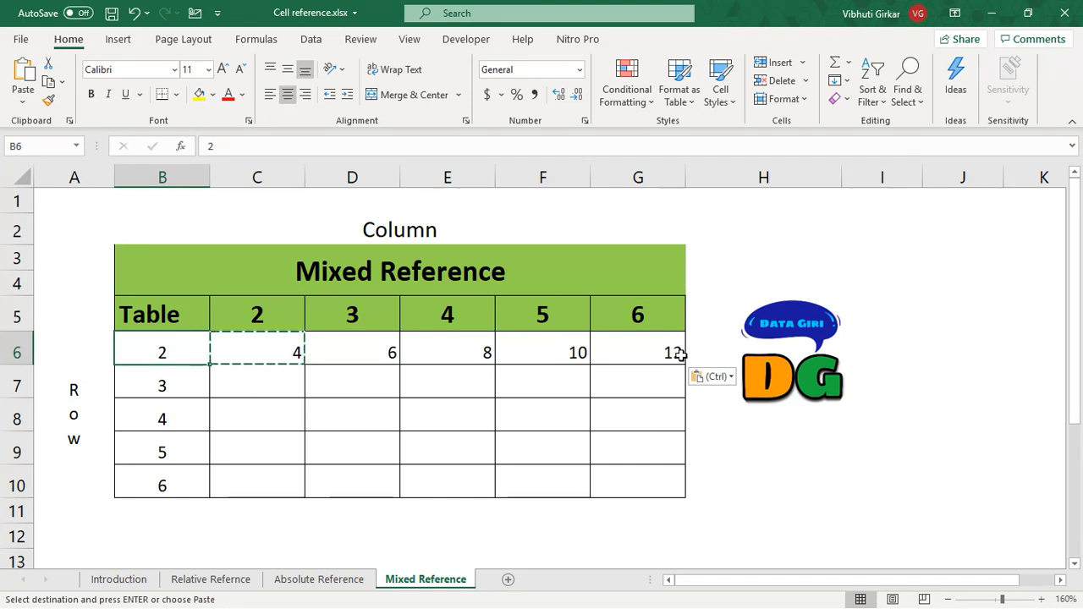
# - Copy the first row of formulas, C6:G6, and paste it over the whole table body C6:G10
pyautogui.click(288, 356)
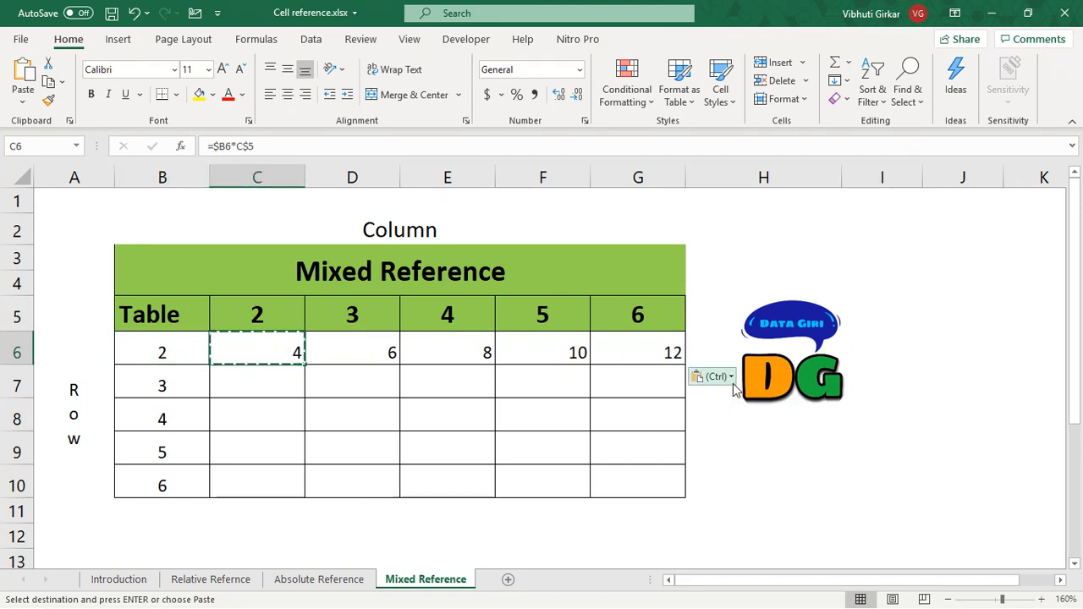
pyautogui.hotkey('shift', 'Right')
pyautogui.hotkey('shift', 'Right')
pyautogui.hotkey('shift', 'Right')
pyautogui.hotkey('shift', 'Right')
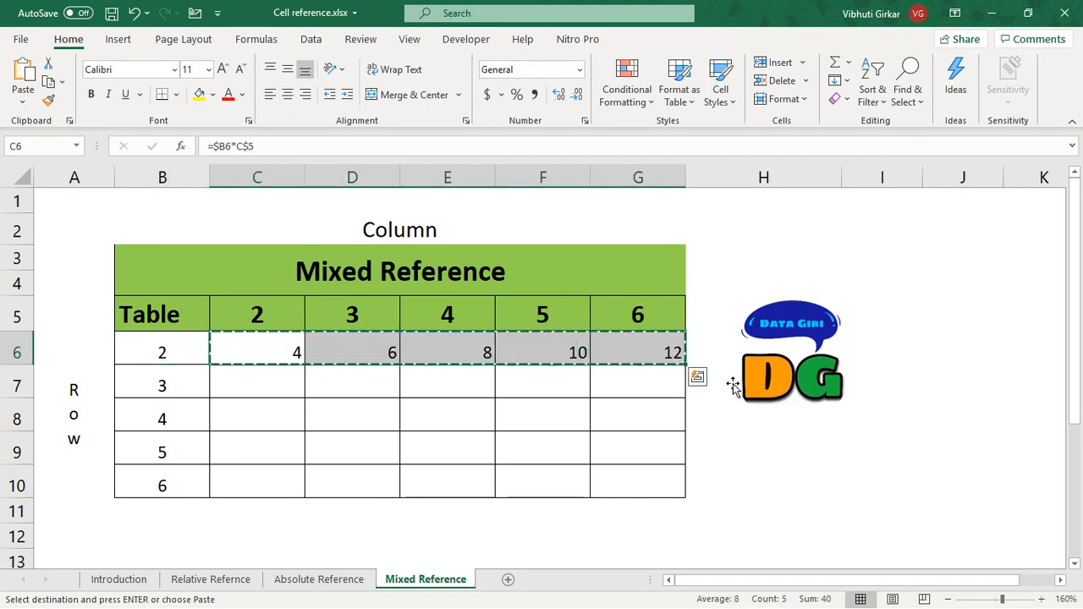
pyautogui.hotkey('shift', 'Down')
pyautogui.hotkey('shift', 'Down')
pyautogui.hotkey('shift', 'Down')
pyautogui.hotkey('shift', 'Down')
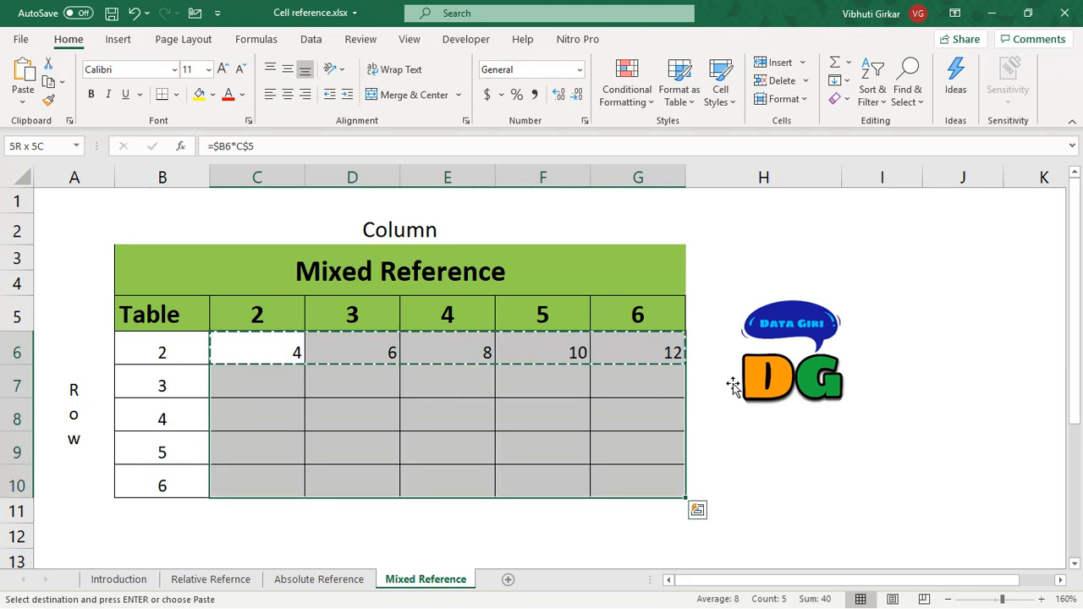
pyautogui.hotkey('ctrl', 'v')
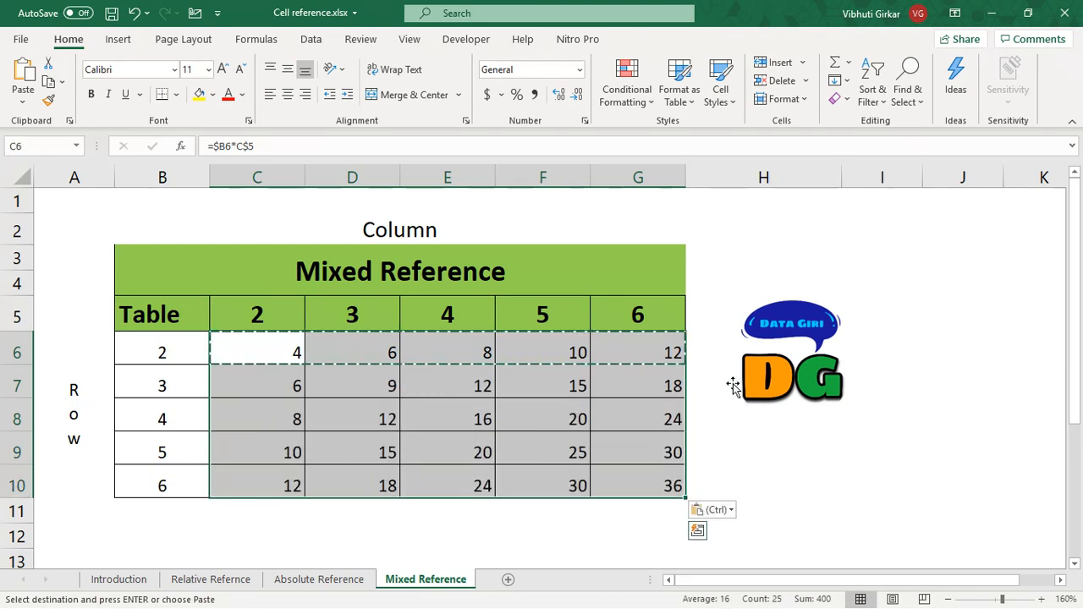
# - Examine the filled multiplication table, comparing the mixed references in C6, C7 and D7 with their row and column headings
pyautogui.click(423, 426)
pyautogui.click(355, 386)
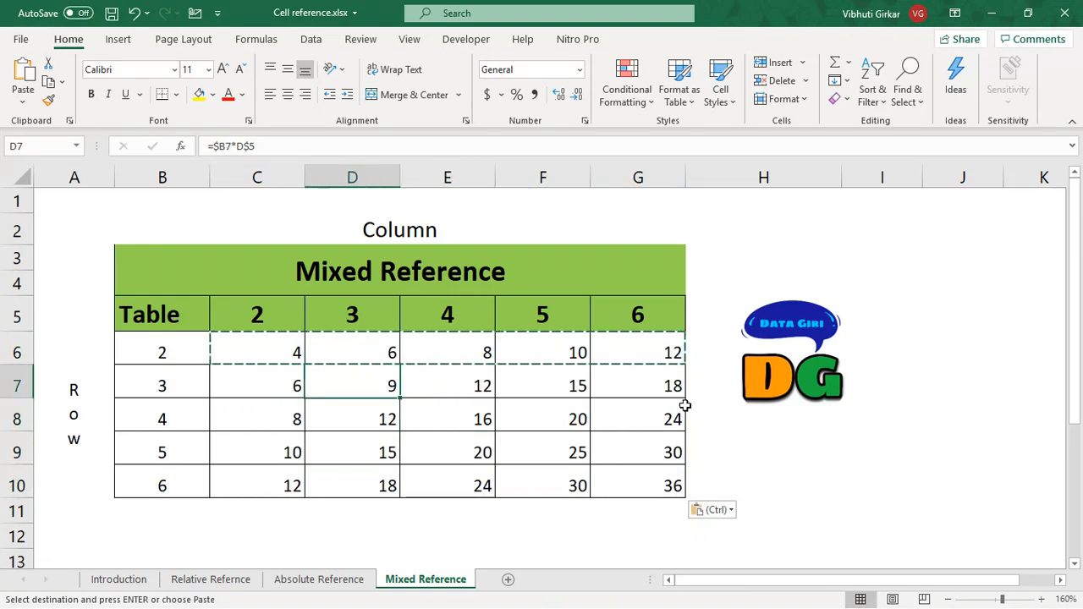
pyautogui.click(641, 510)
pyautogui.click(182, 388)
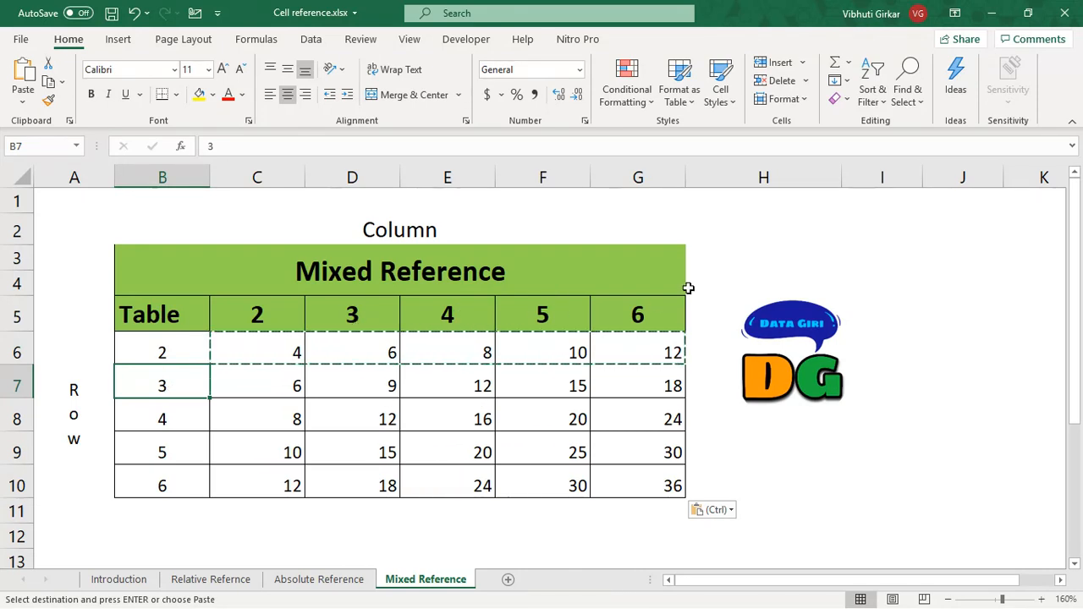
pyautogui.click(161, 480)
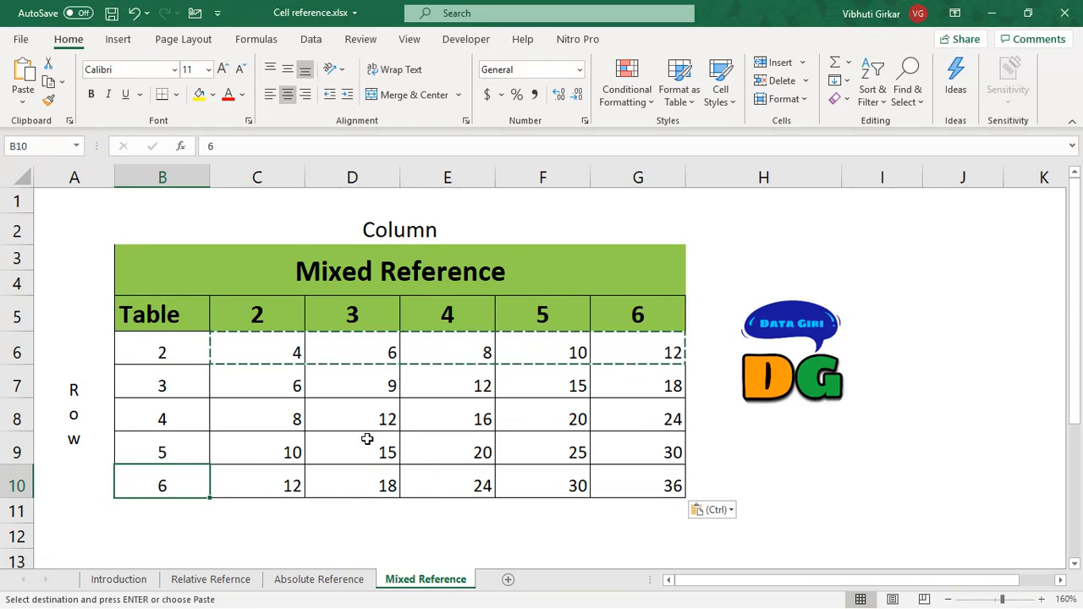
pyautogui.click(240, 380)
pyautogui.click(257, 355)
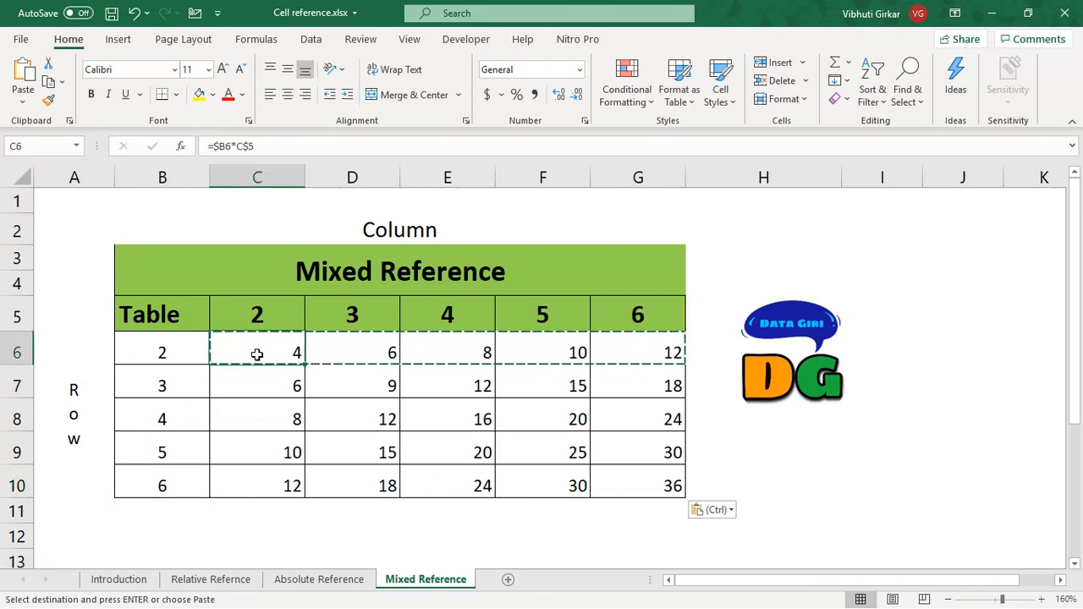
pyautogui.doubleClick(254, 355)
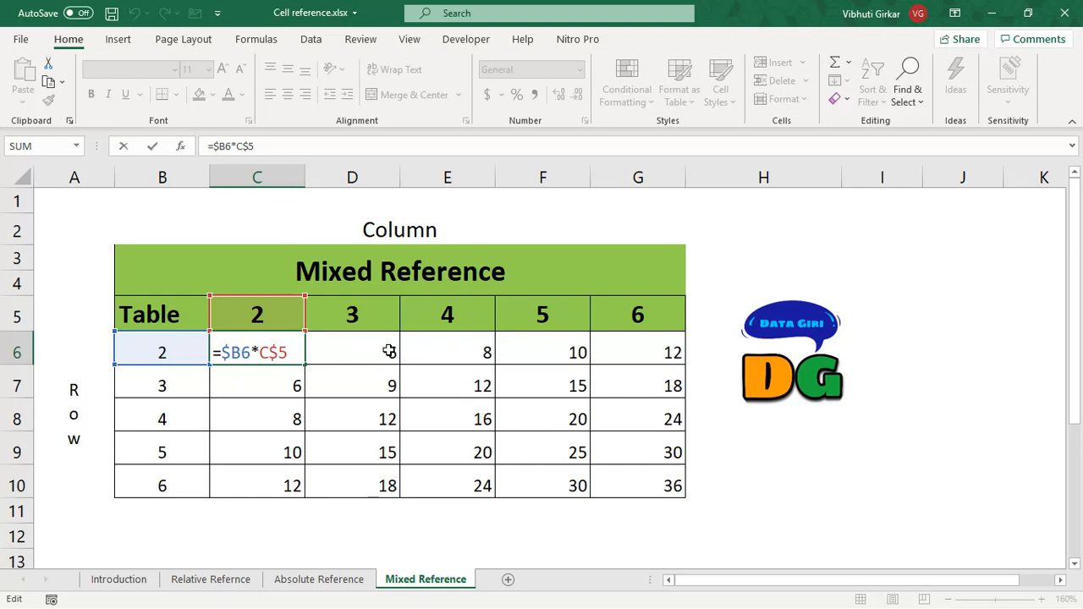
pyautogui.click(245, 382)
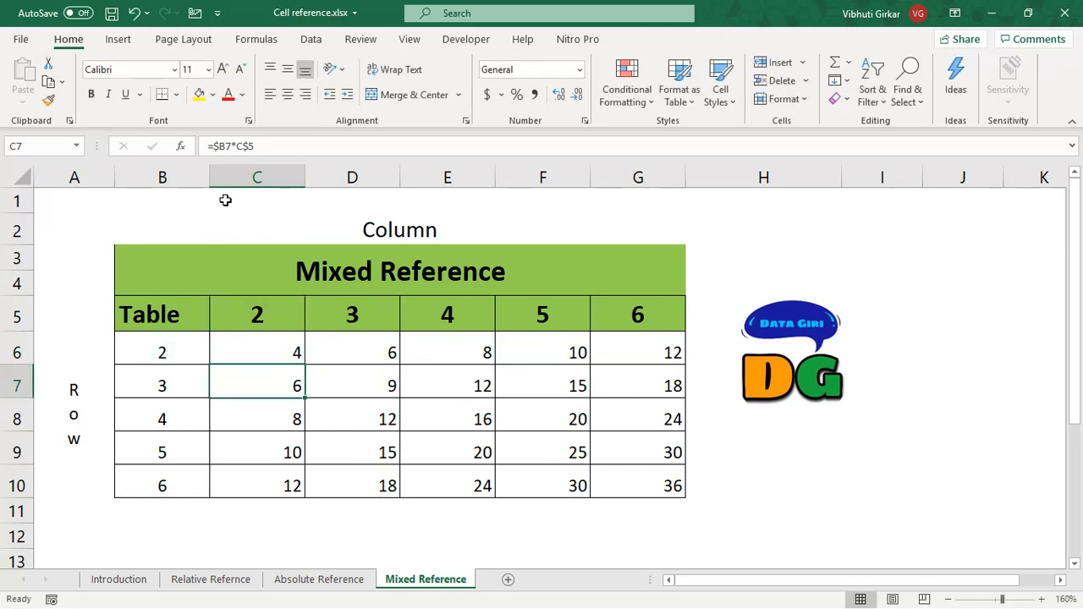
pyautogui.doubleClick(251, 348)
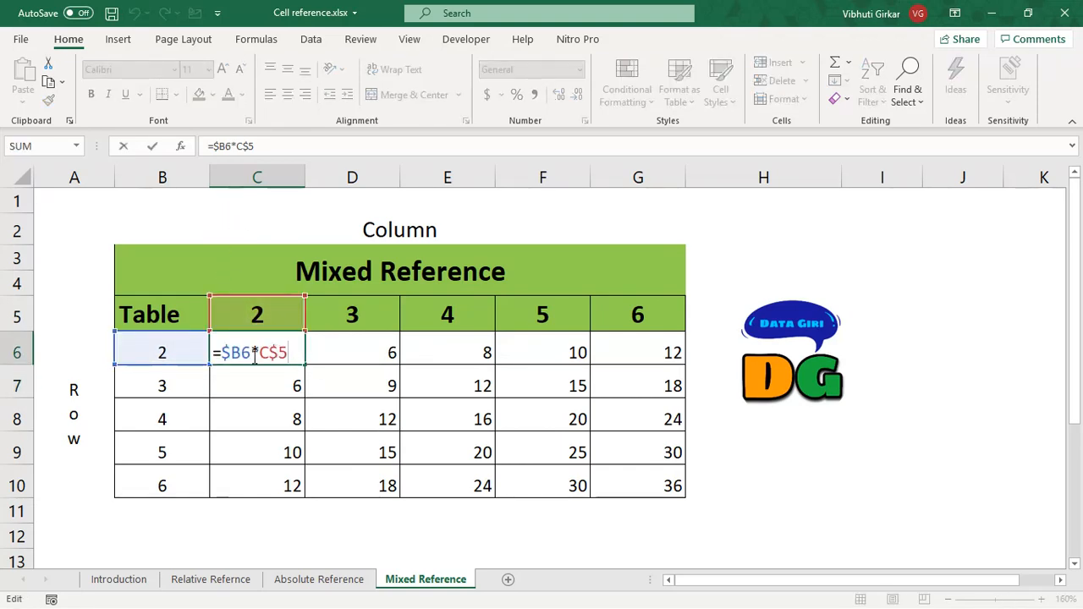
# - Examine the formulas in D6 and down column C from C6 to C10, comparing which row and column references change
pyautogui.click(379, 354)
pyautogui.doubleClick(378, 353)
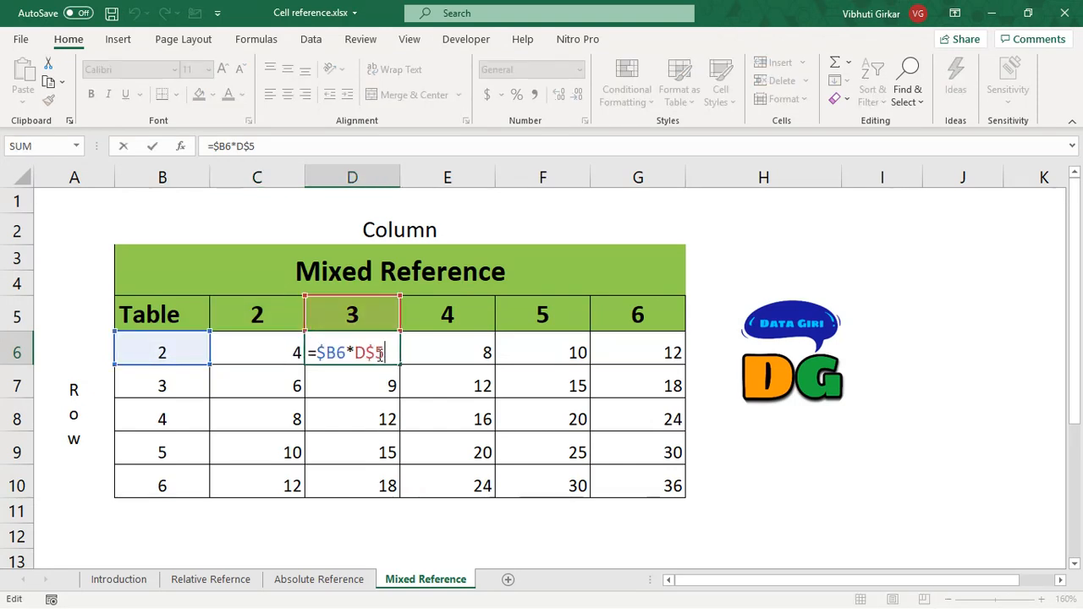
pyautogui.click(269, 343)
pyautogui.doubleClick(267, 356)
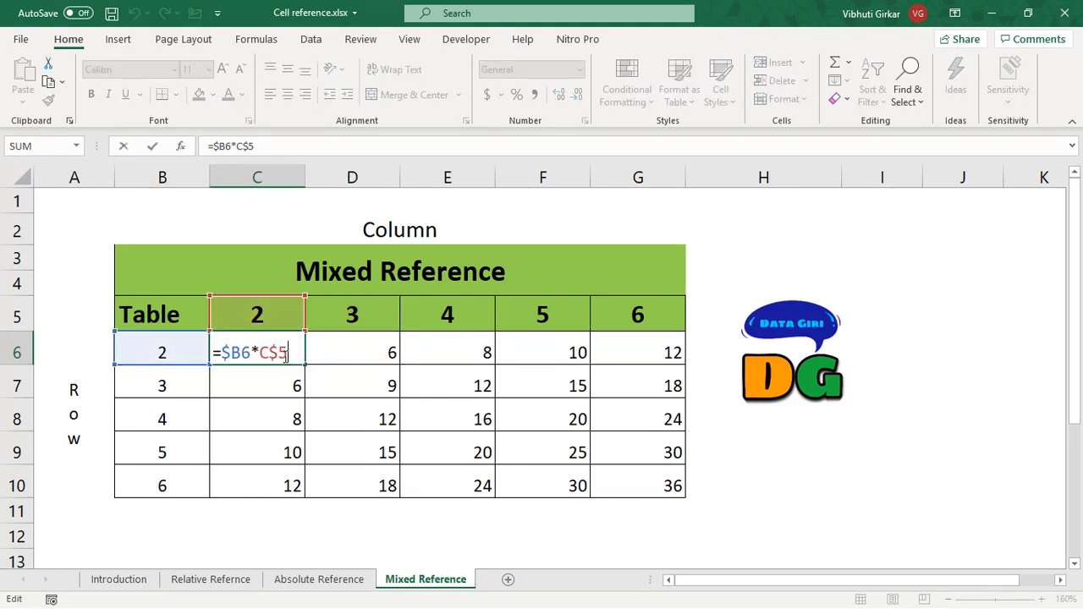
pyautogui.click(244, 385)
pyautogui.doubleClick(245, 385)
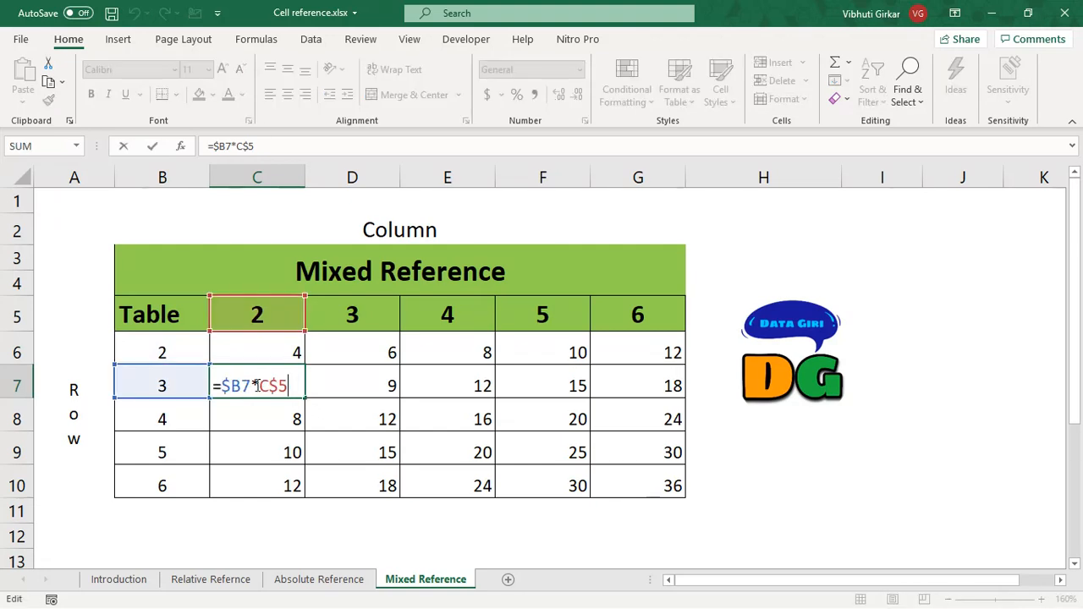
pyautogui.click(242, 415)
pyautogui.doubleClick(242, 415)
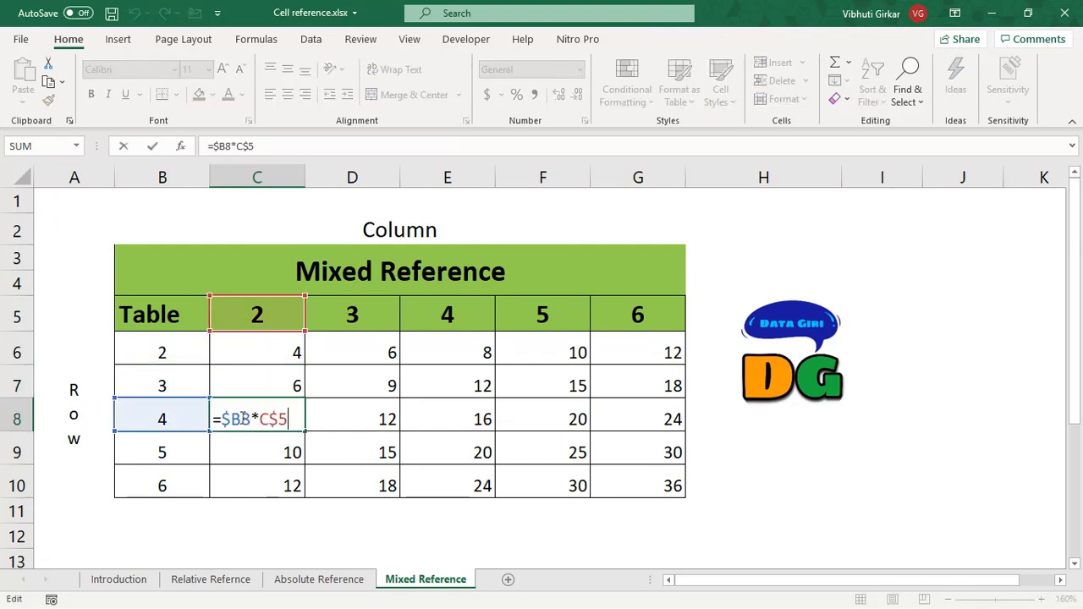
pyautogui.click(251, 449)
pyautogui.doubleClick(252, 453)
pyautogui.click(242, 486)
pyautogui.doubleClick(243, 486)
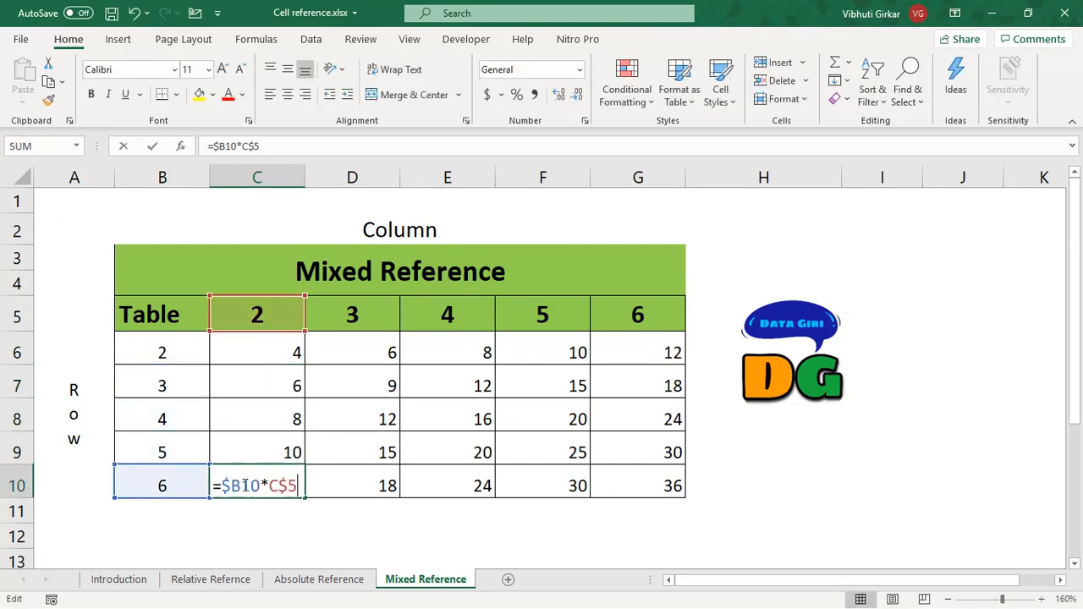
pyautogui.click(254, 435)
# - Examine the mixed-reference formulas across row 7 from C7 to G7, comparing them with the column B and row 5 headings
pyautogui.click(253, 394)
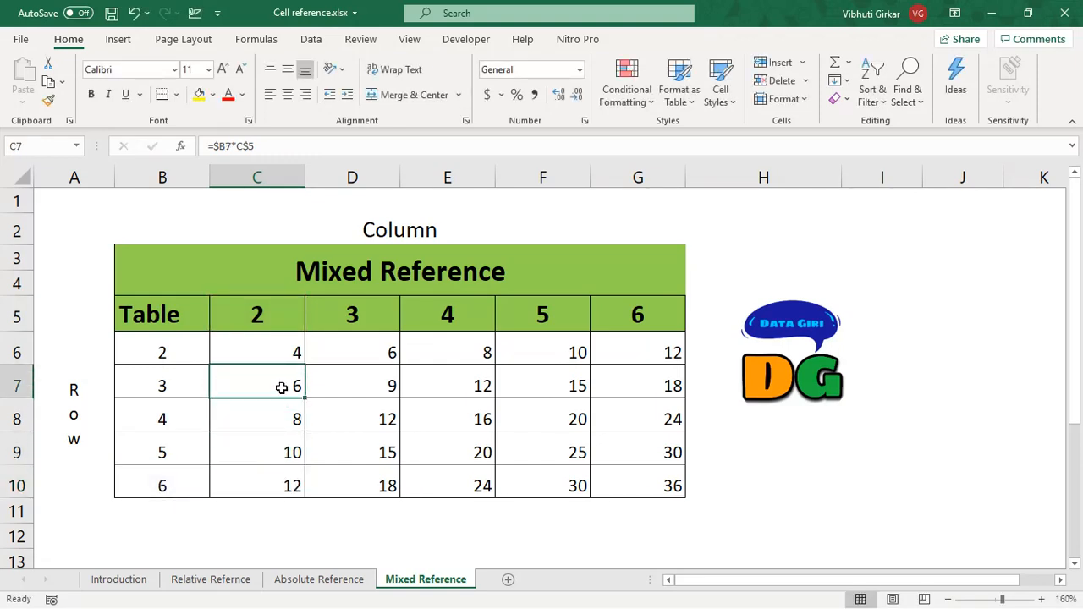
pyautogui.click(358, 387)
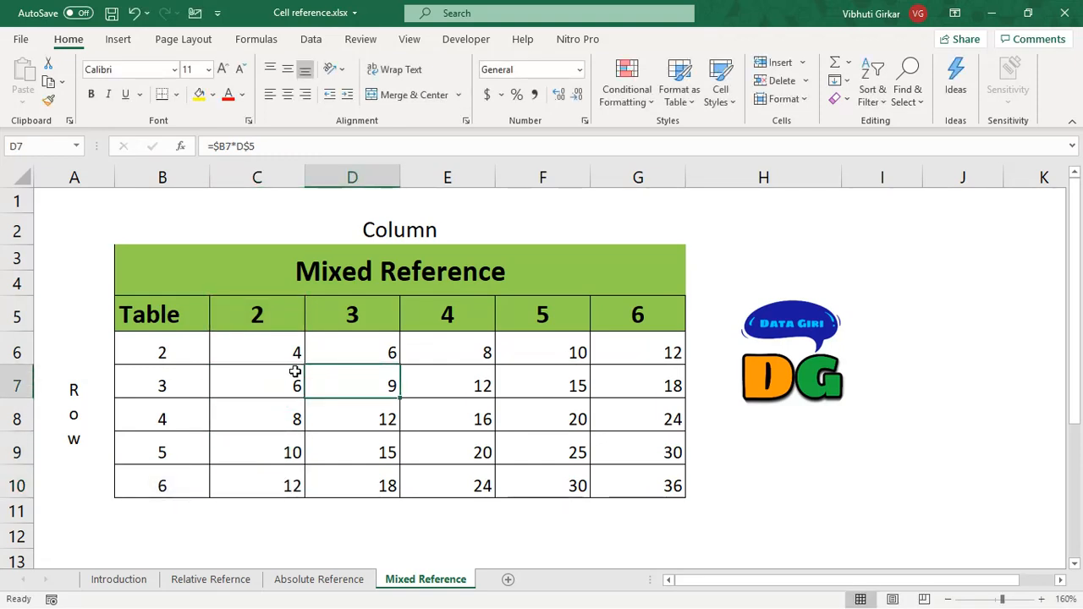
pyautogui.doubleClick(344, 370)
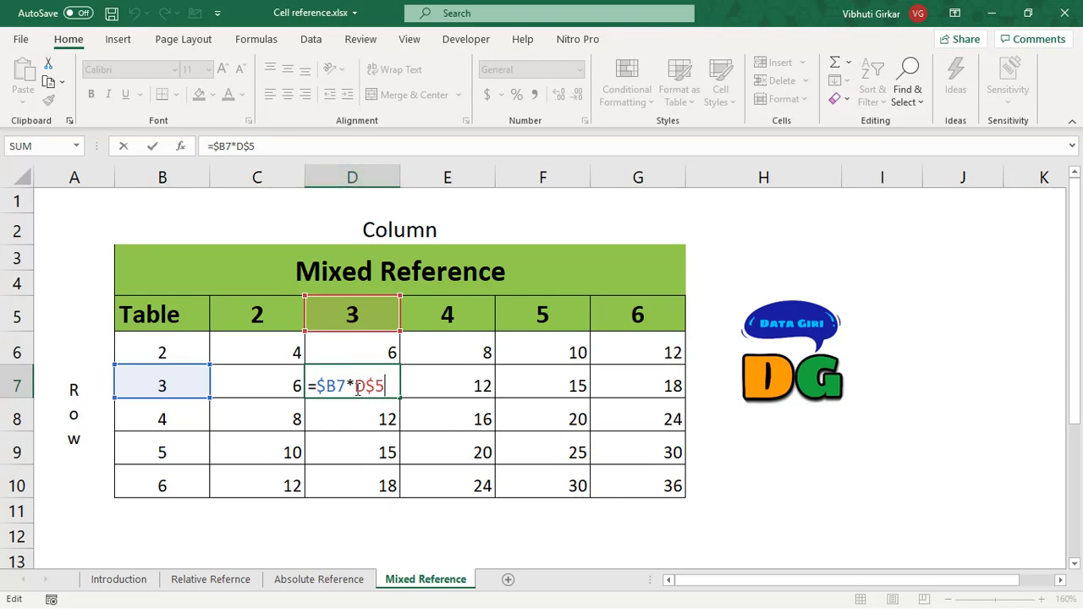
pyautogui.click(437, 383)
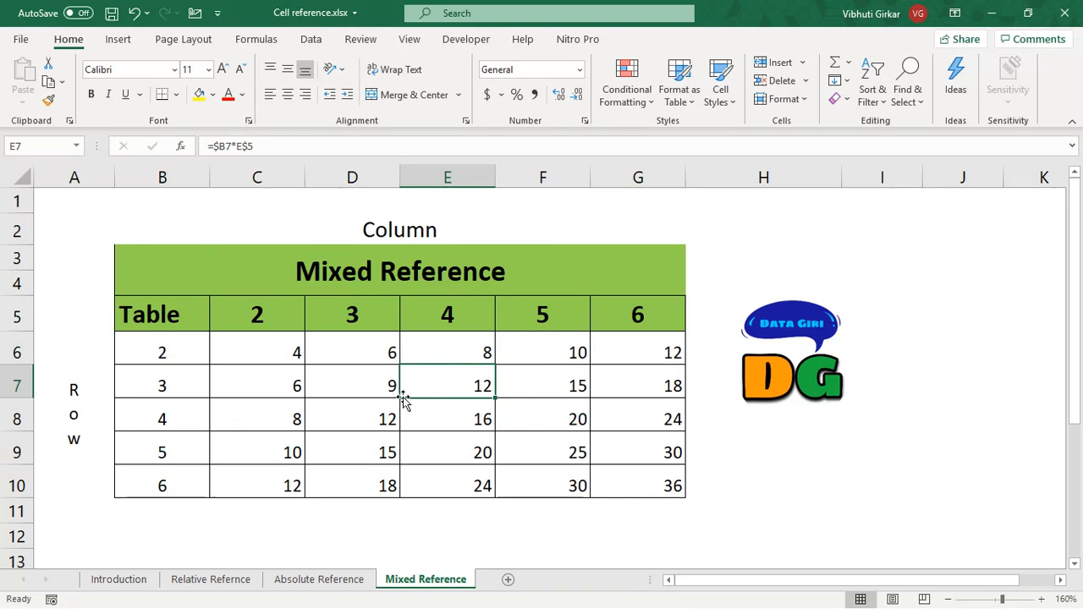
pyautogui.click(376, 386)
pyautogui.press('F2')
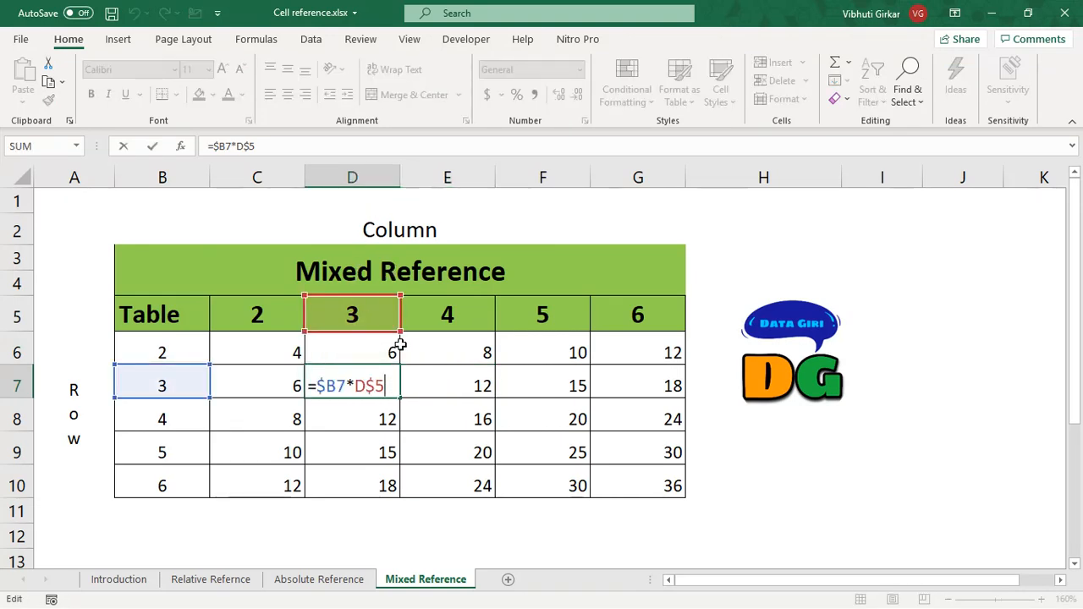
pyautogui.click(433, 385)
pyautogui.press('F2')
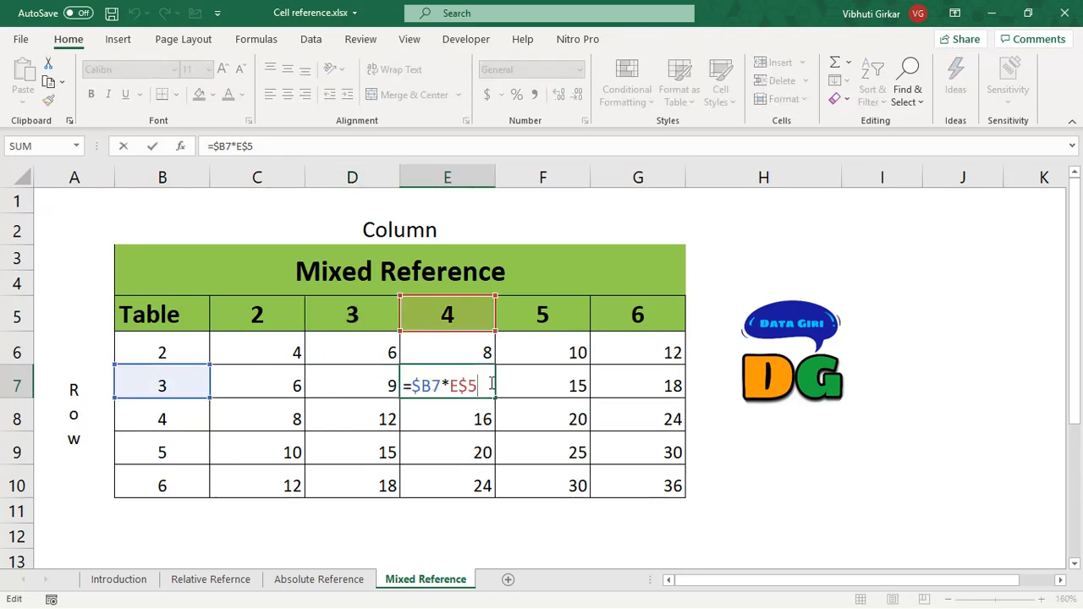
pyautogui.click(537, 384)
pyautogui.press('F2')
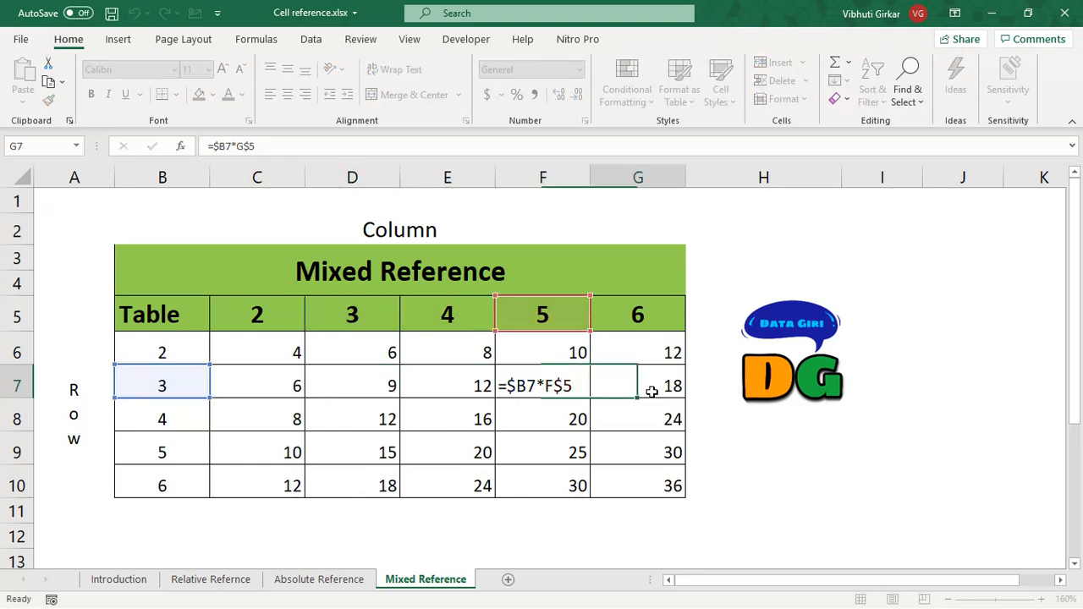
pyautogui.click(631, 391)
pyautogui.press('F2')
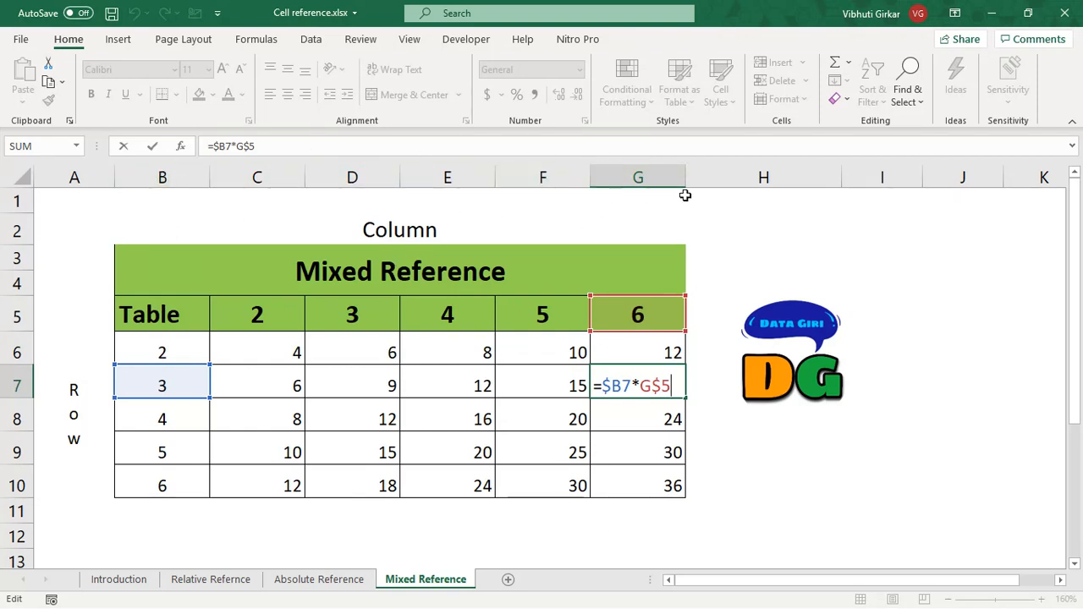
pyautogui.press('Return')
pyautogui.click(664, 386)
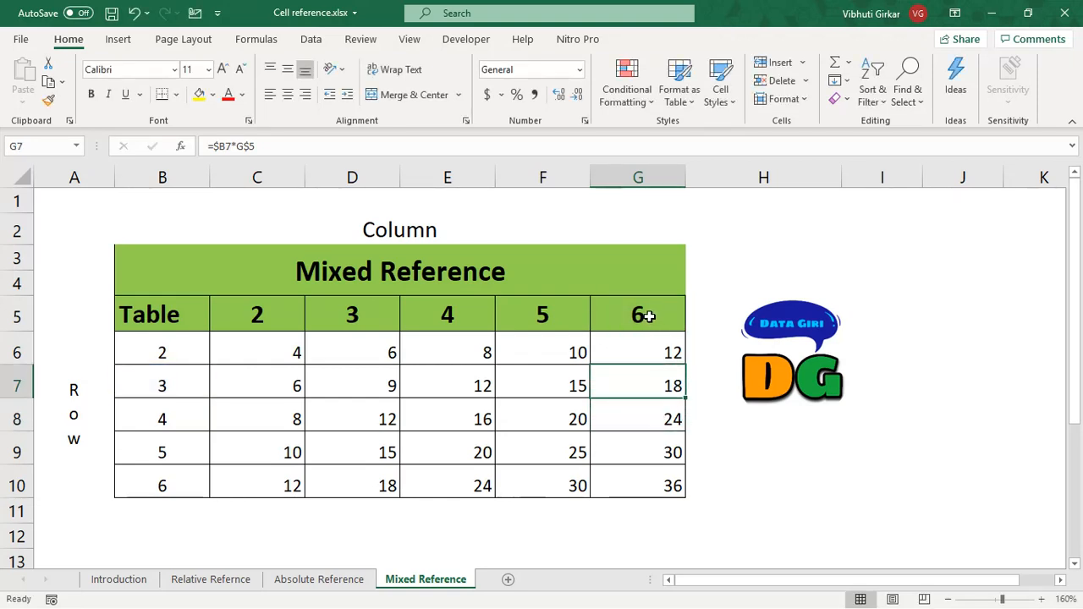
pyautogui.click(649, 315)
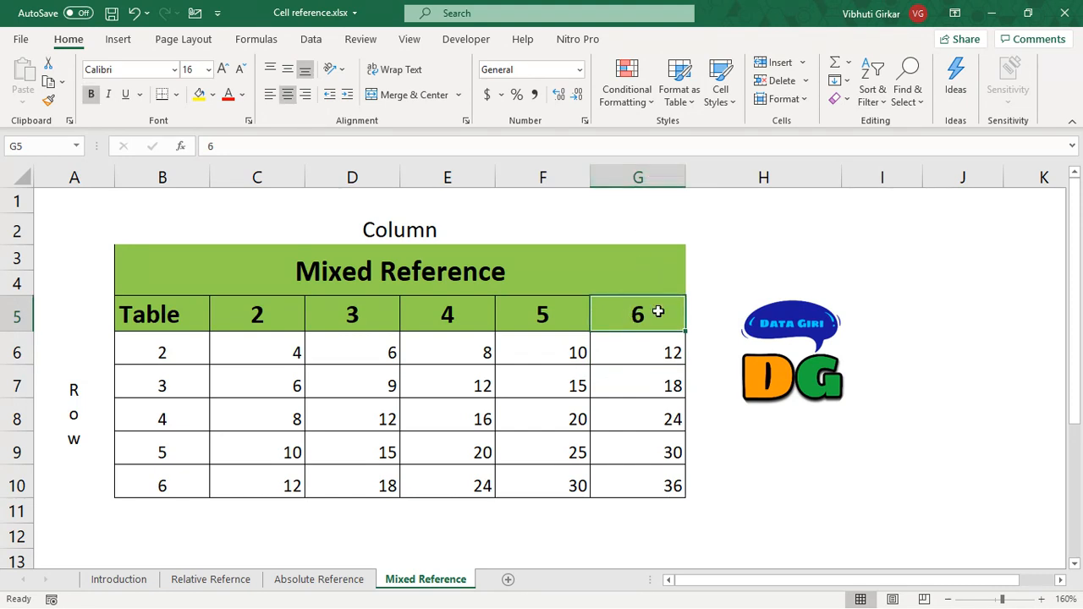
pyautogui.doubleClick(658, 313)
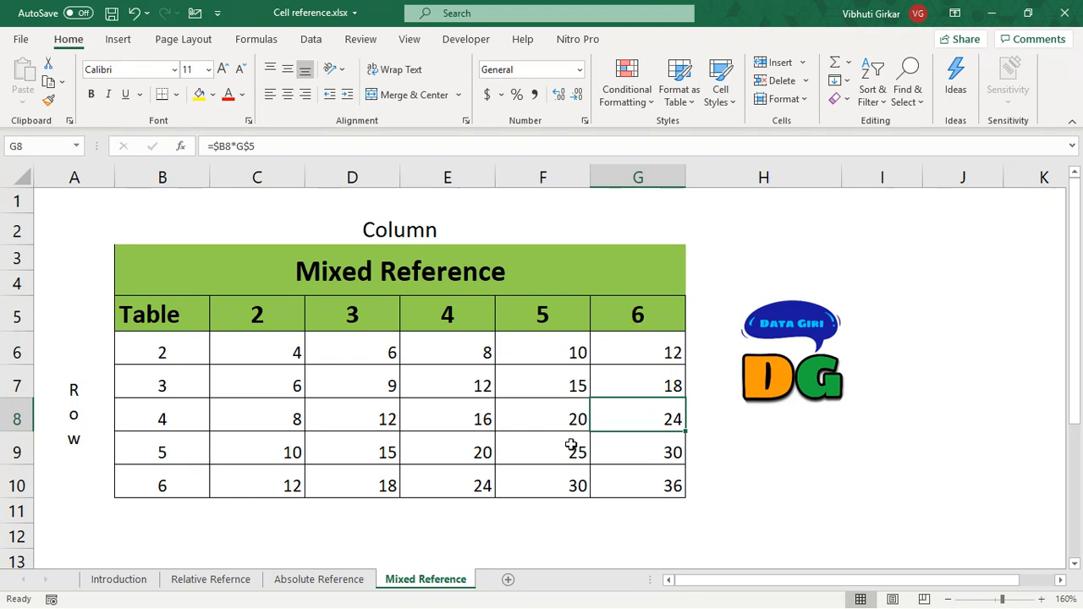